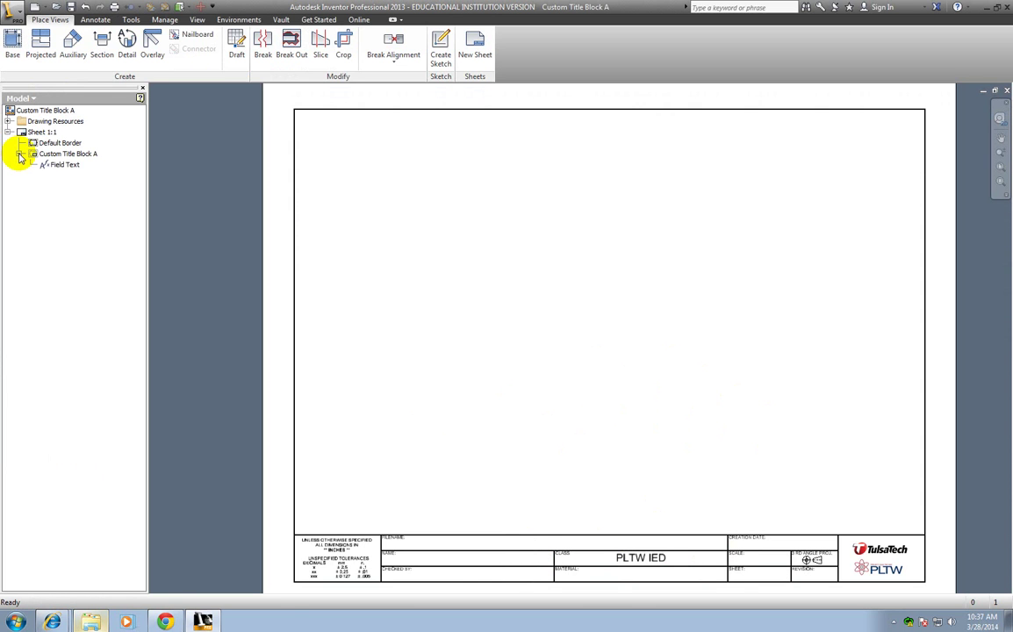
Enable the creation date 3/28/2014 in the drawing's iProperties so it fills the title block's CREATION DATE field.
double_click(66, 165)
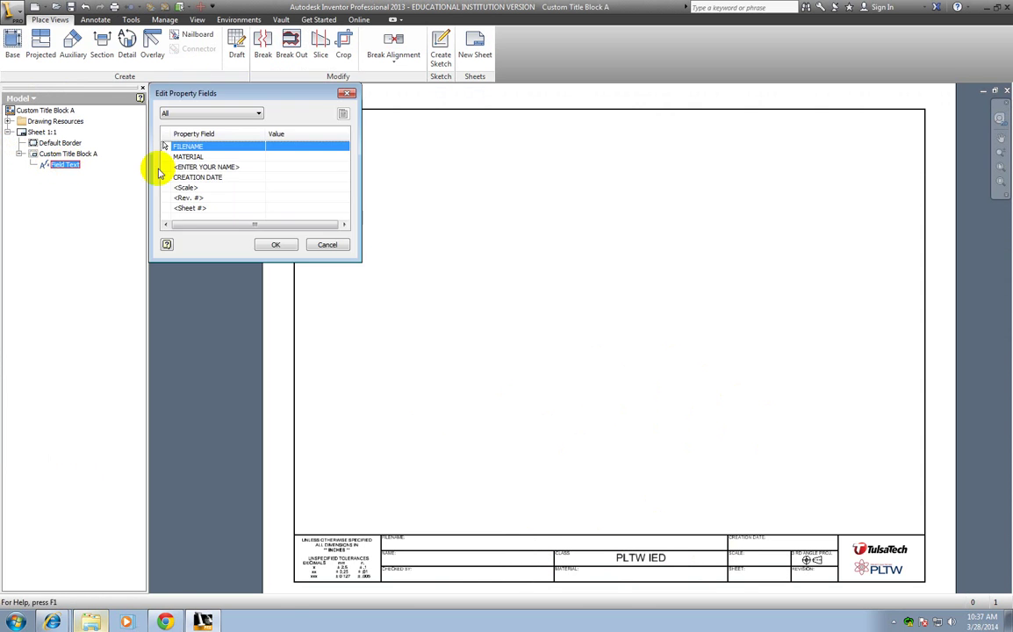
left_click(282, 181)
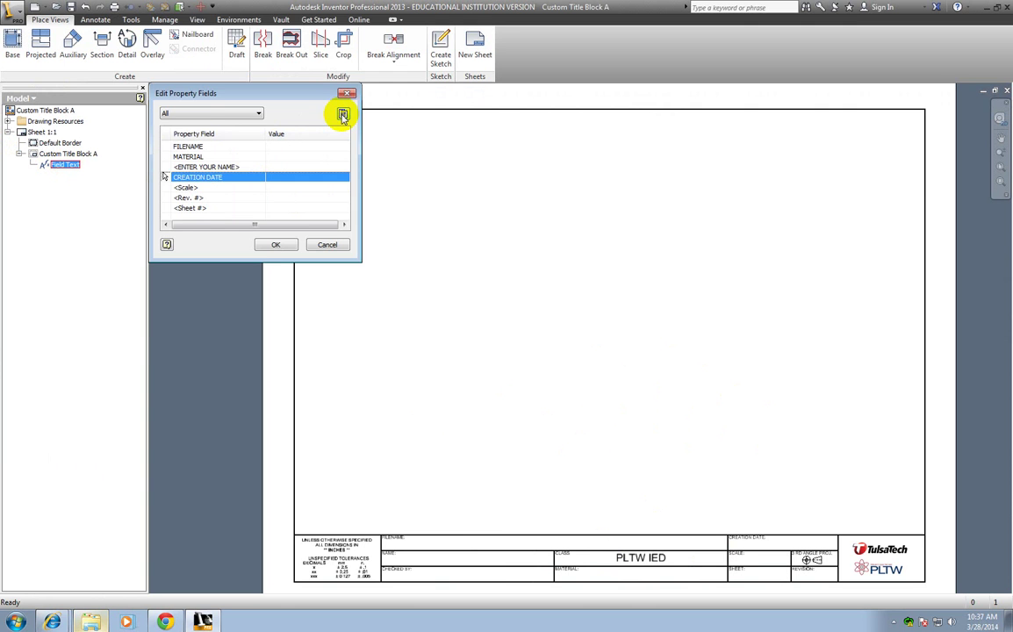
left_click(342, 115)
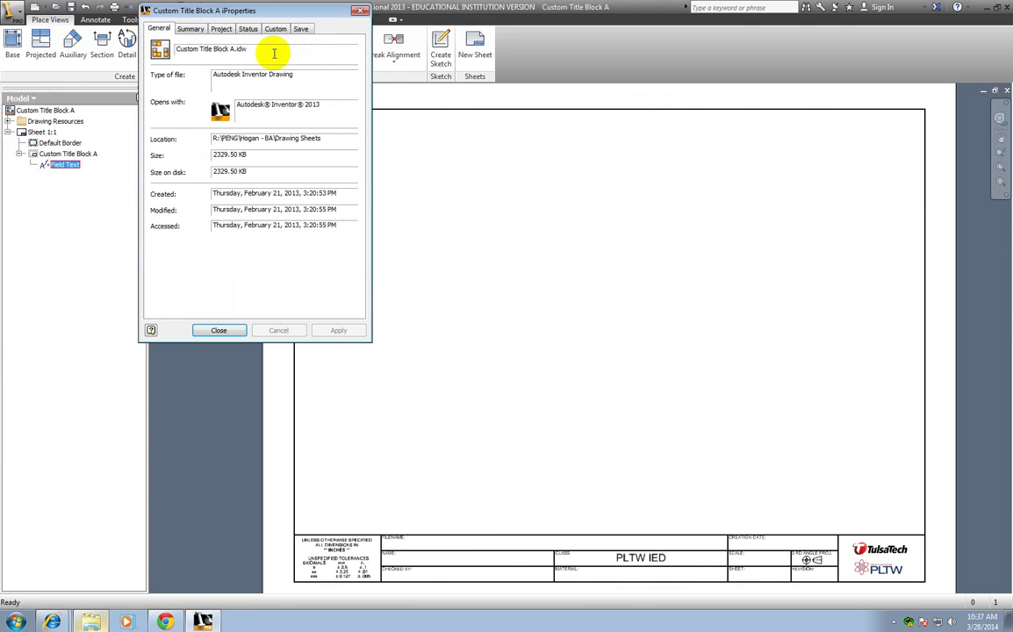
left_click(221, 29)
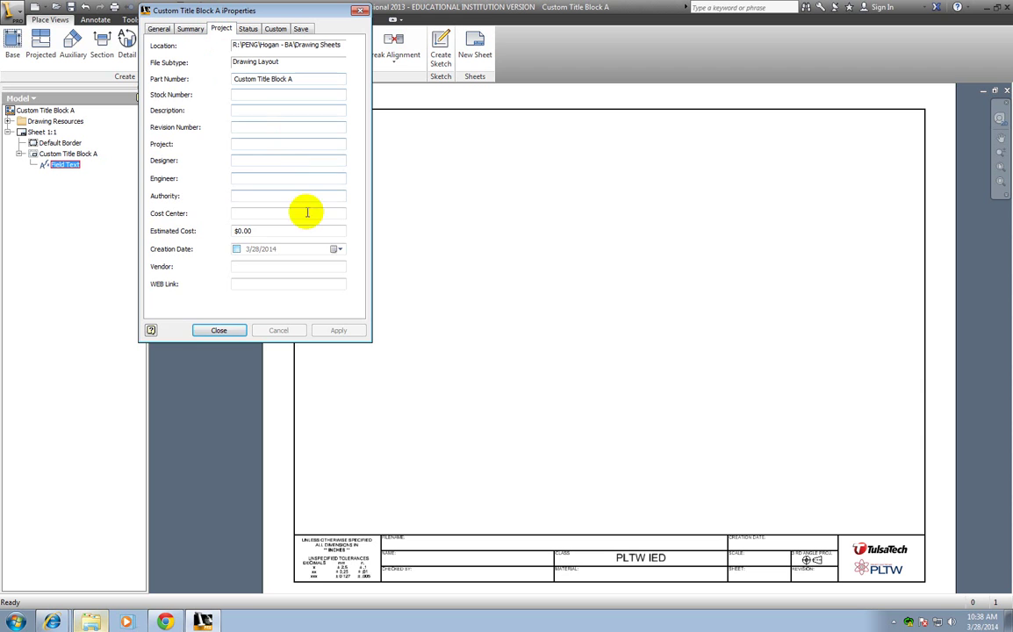
left_click(236, 249)
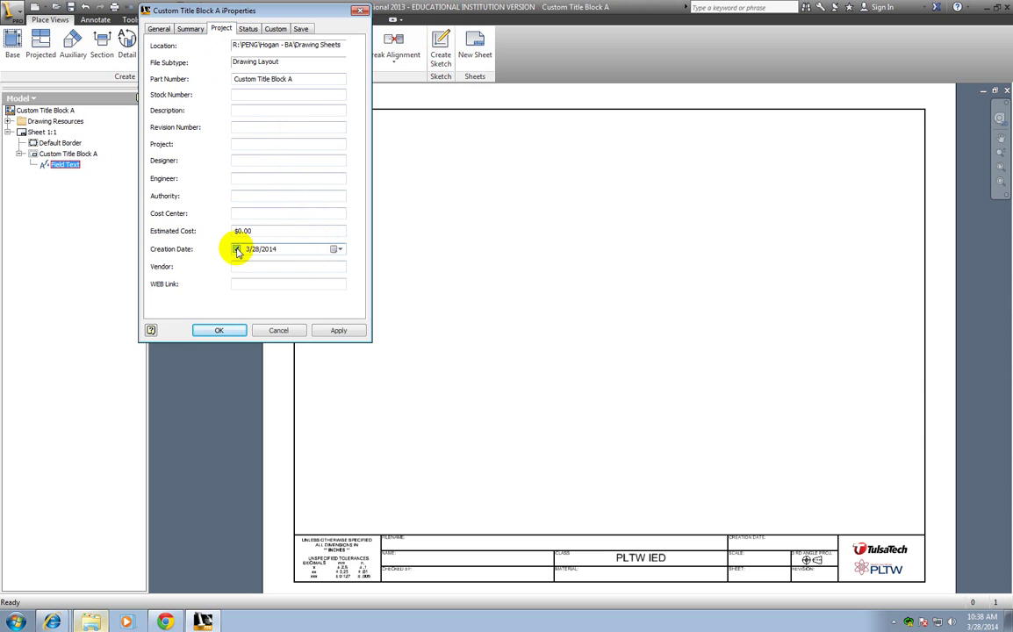
left_click(338, 330)
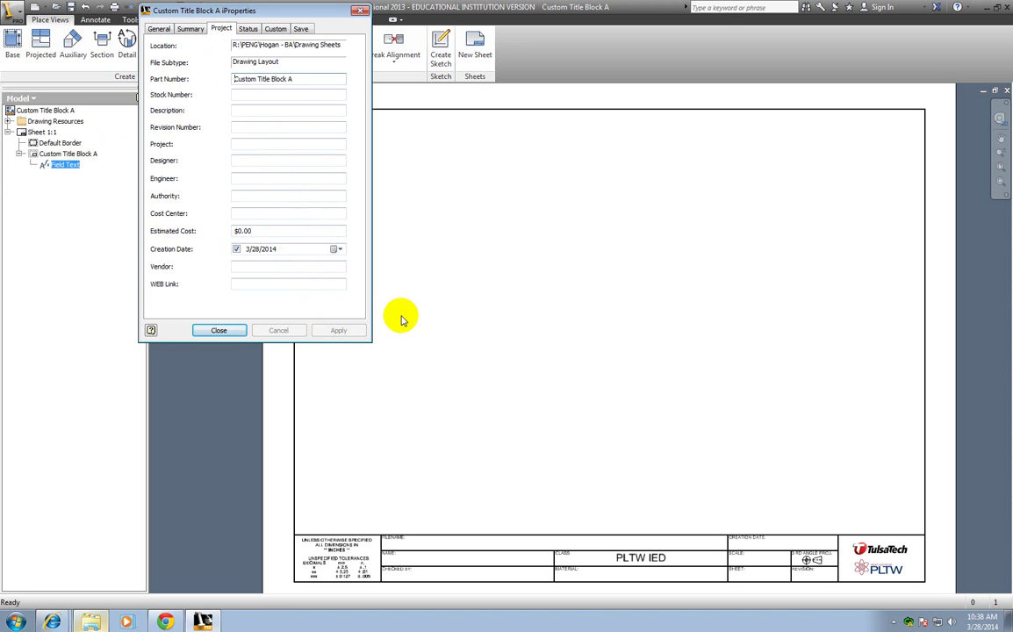
left_click(215, 330)
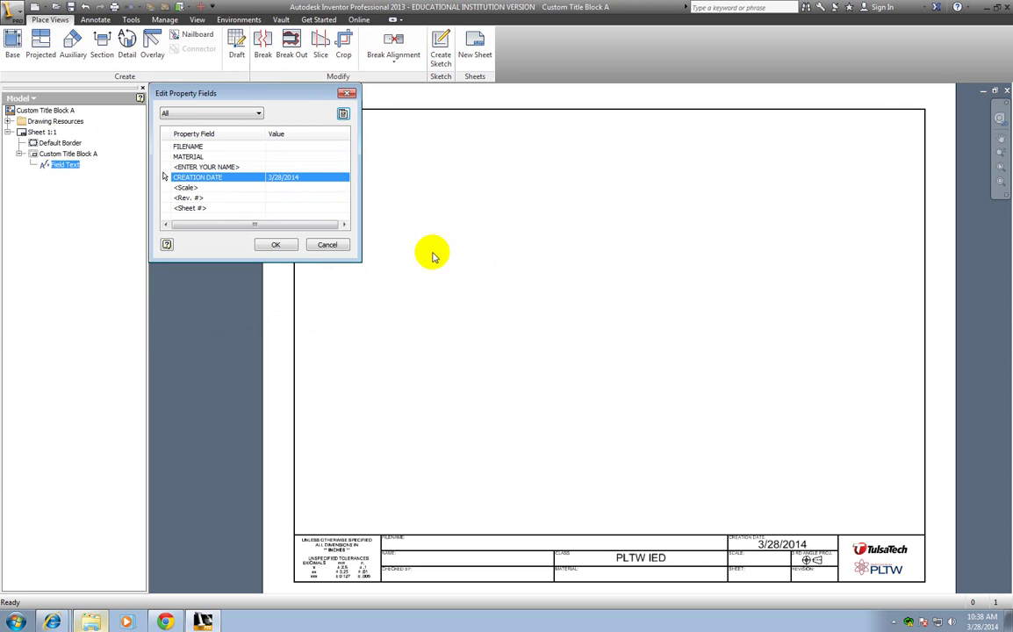
left_click(276, 245)
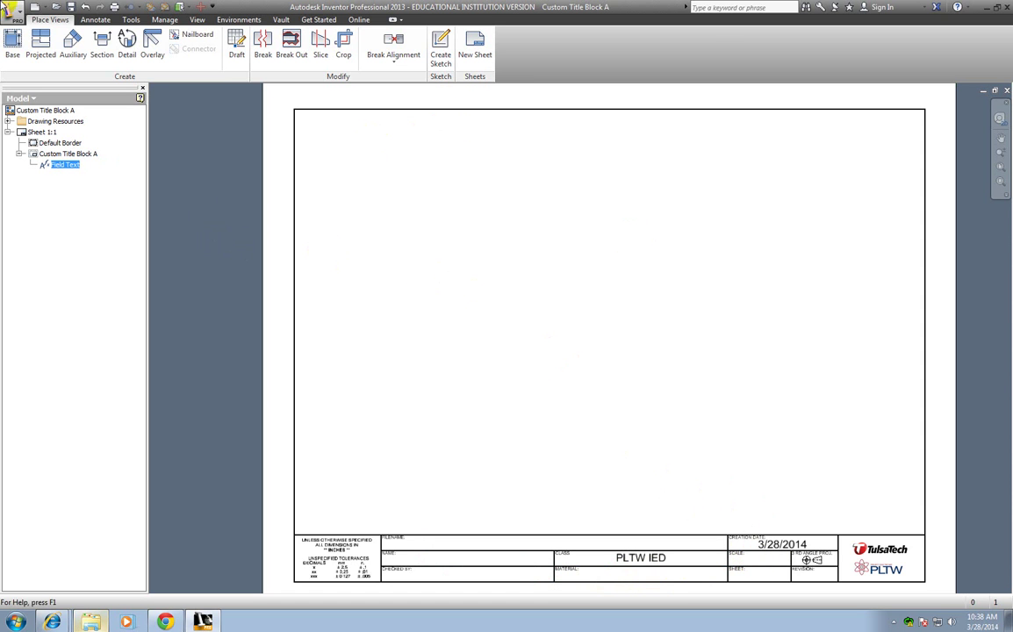
Start a base view and load the Cow Catcher part from the Mini Train folder.
left_click(13, 41)
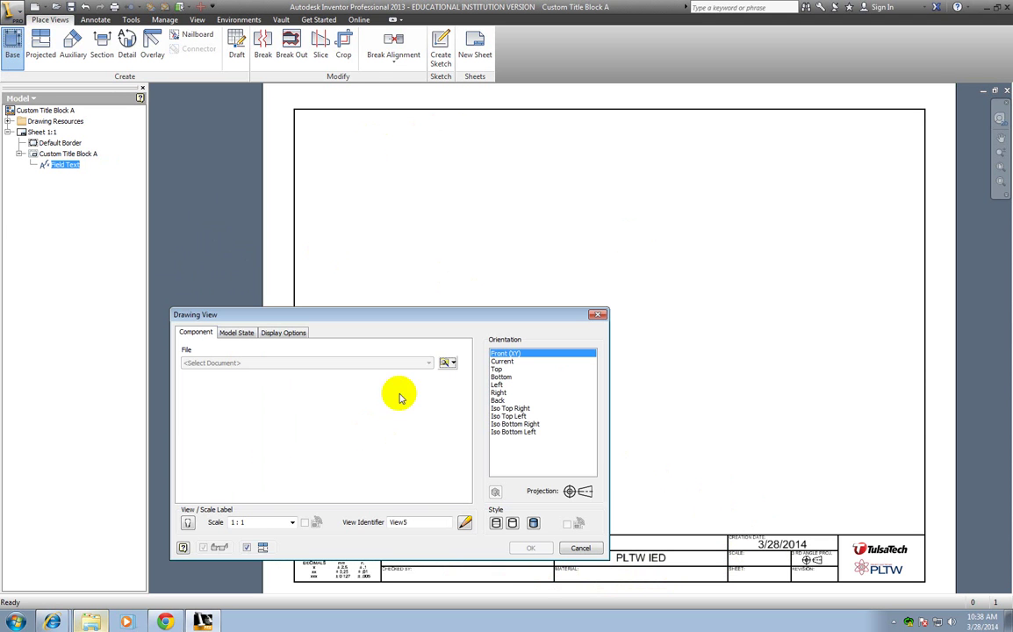
left_click(444, 363)
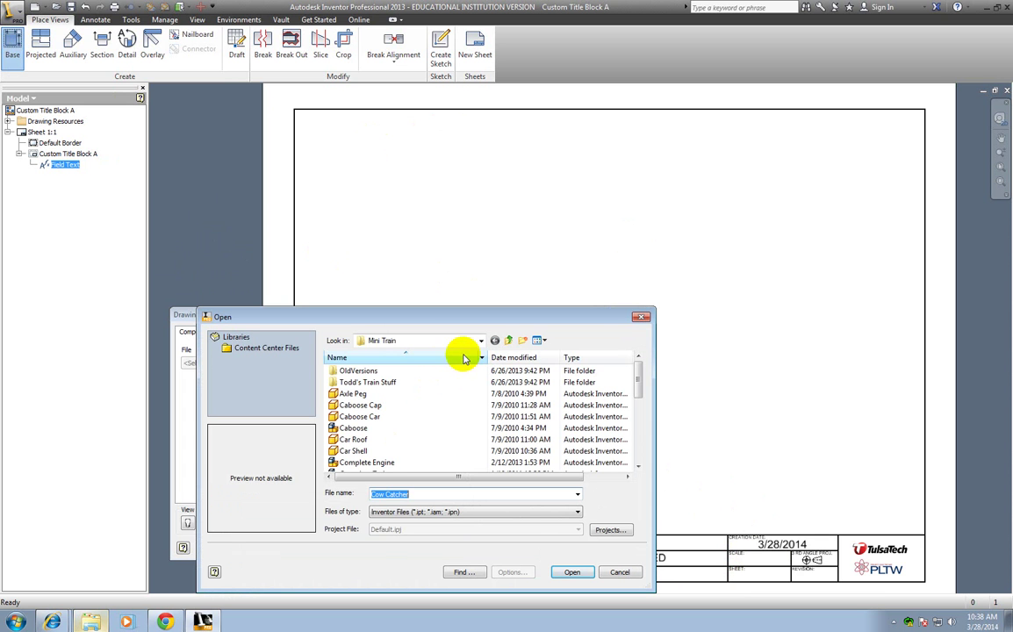
left_click_drag(500, 320, 519, 291)
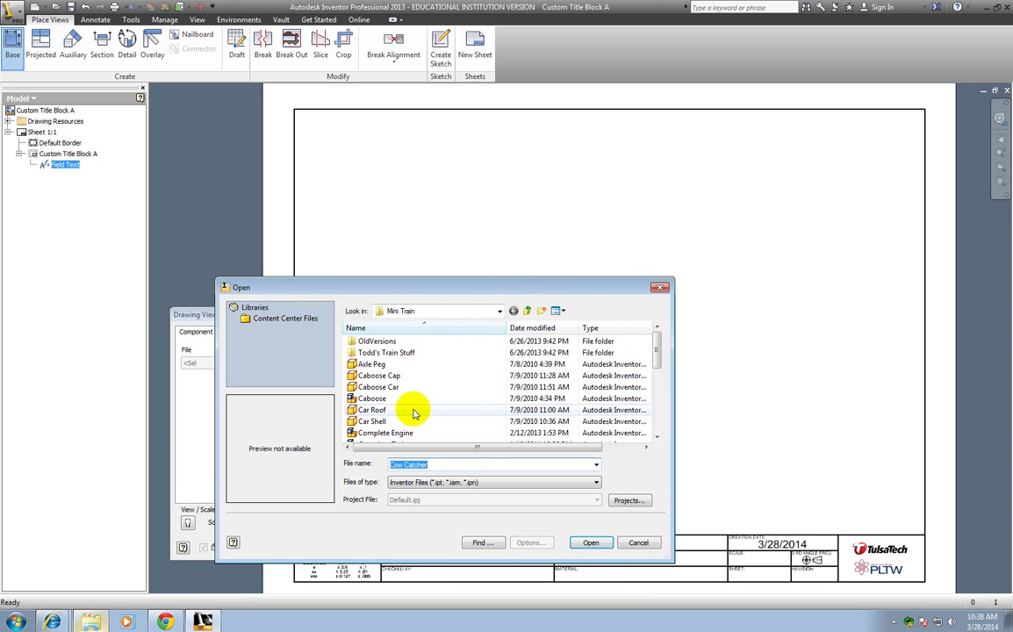
left_click_drag(658, 355, 655, 362)
left_click(379, 422)
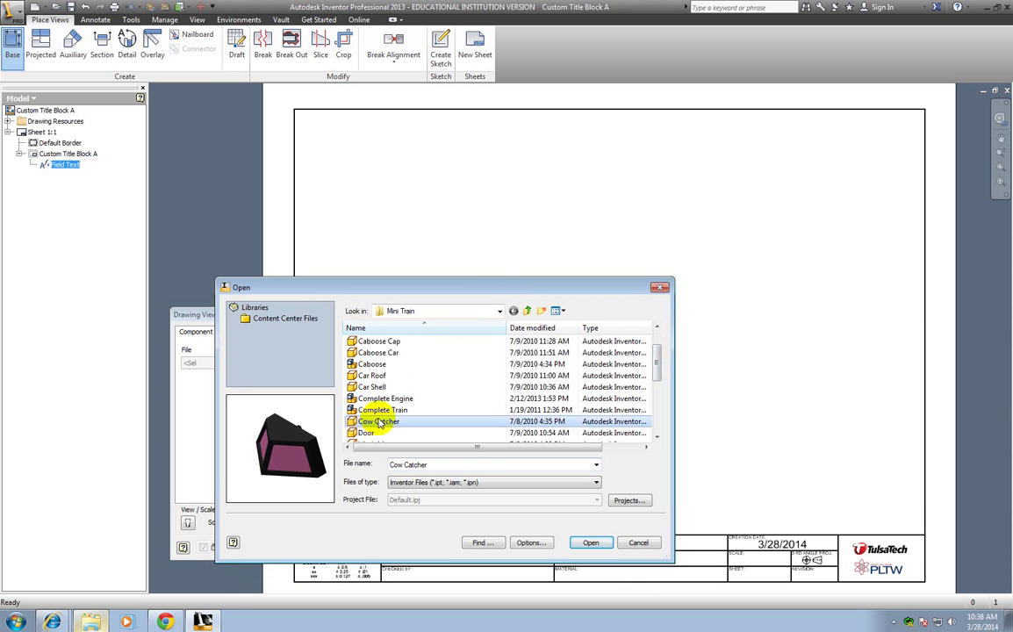
left_click(591, 543)
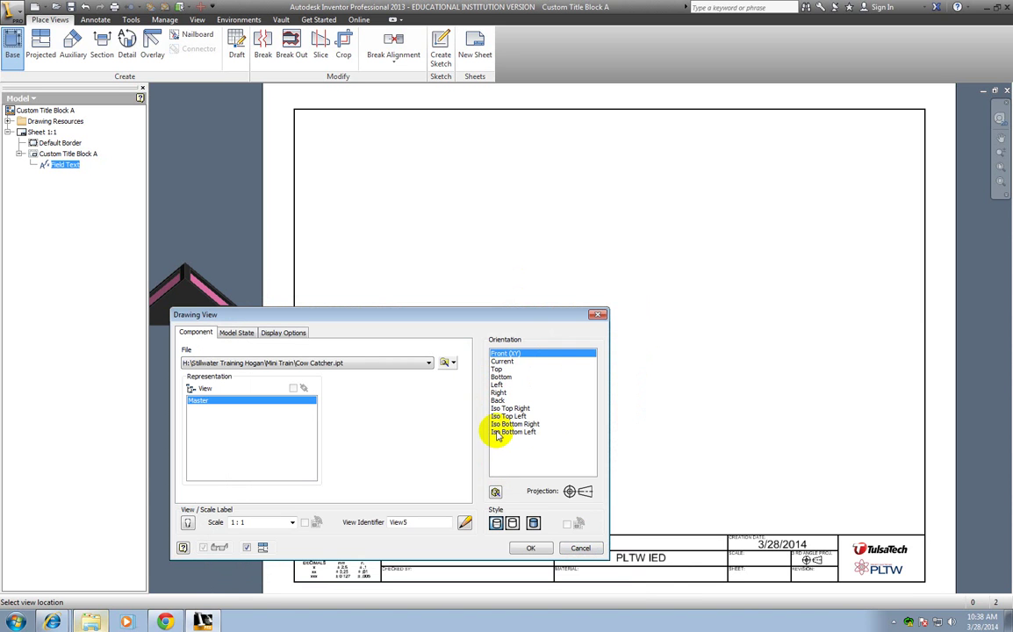
Define a custom orientation for the base view that looks straight at the part's FRONT face.
left_click(495, 492)
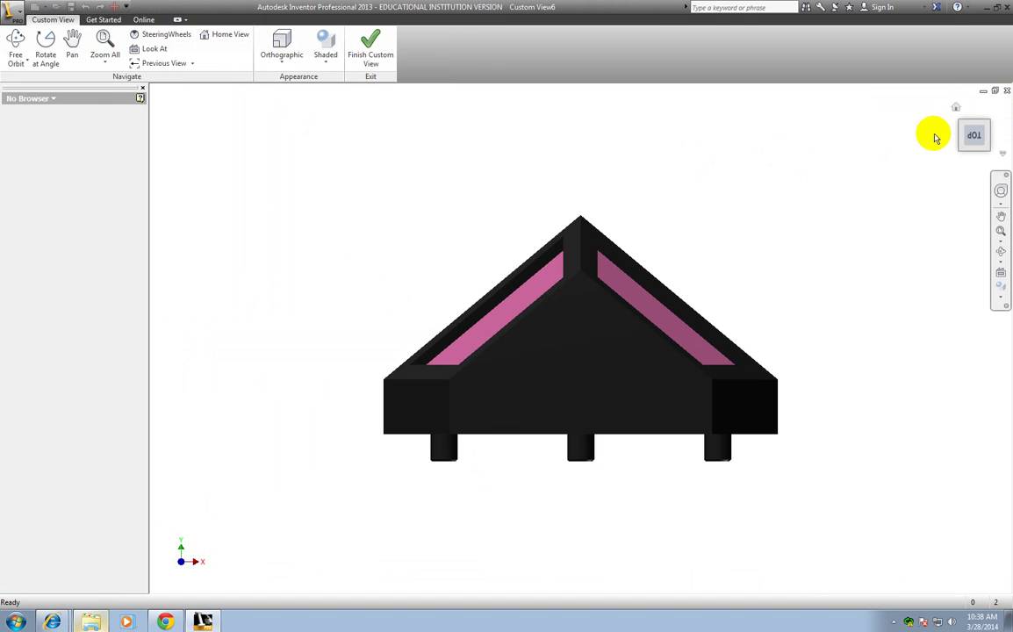
left_click(954, 111)
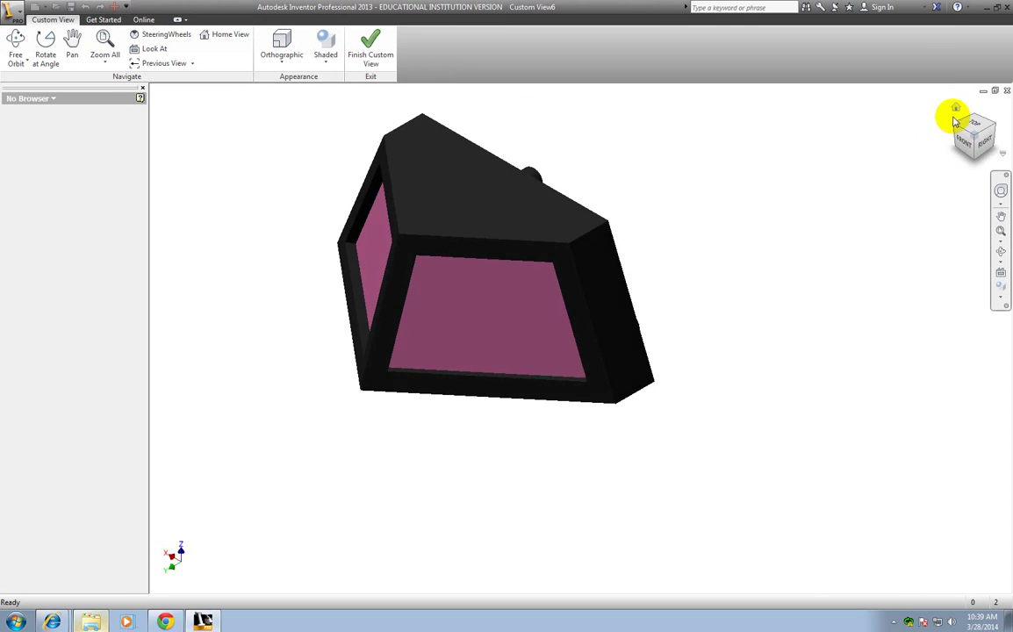
left_click(970, 145)
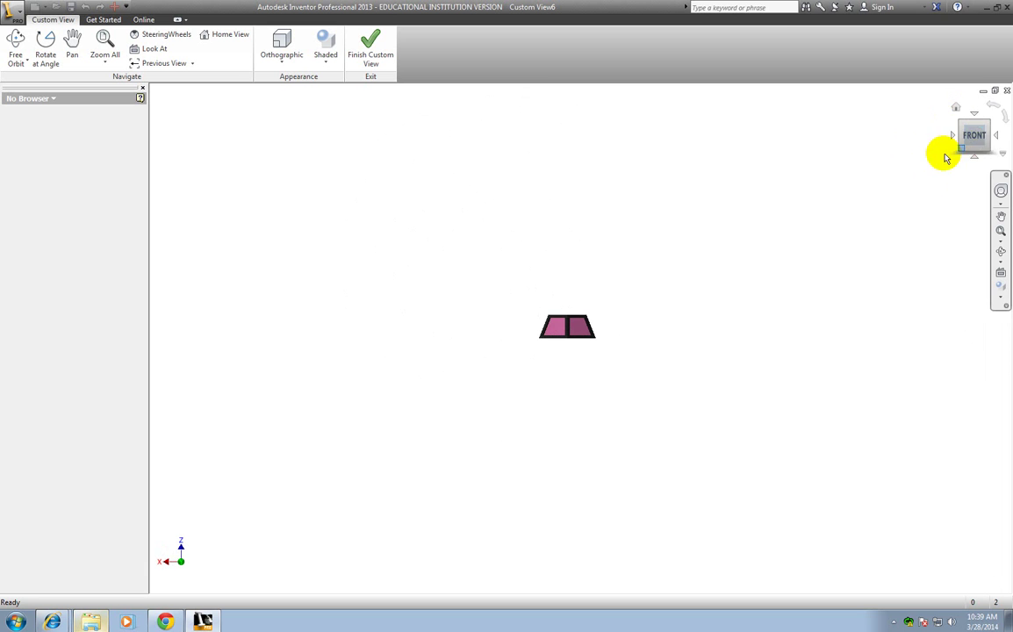
scroll(617, 316, "up", 5)
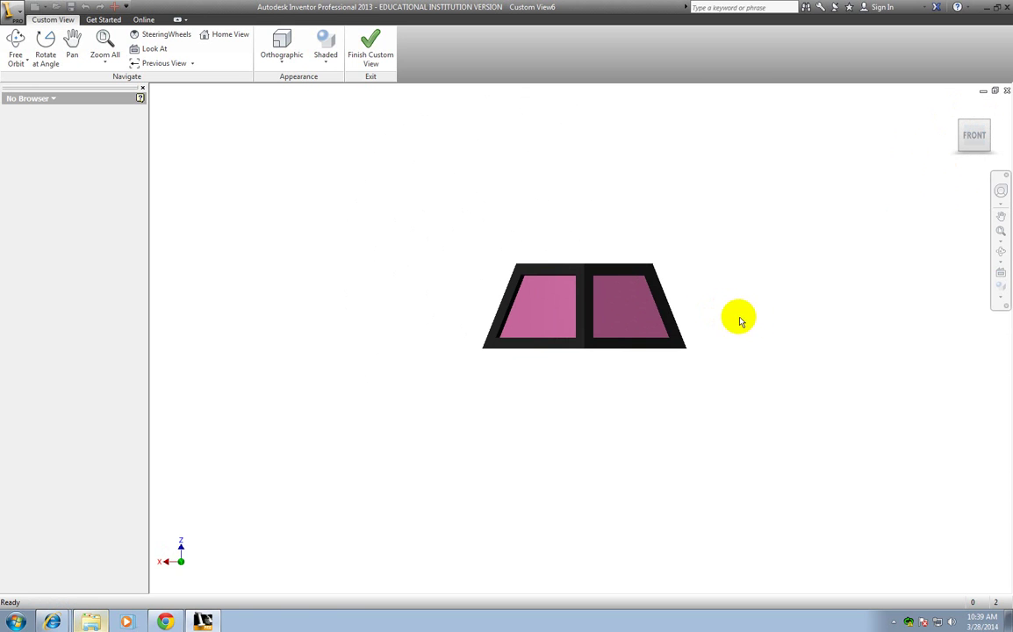
left_click(371, 55)
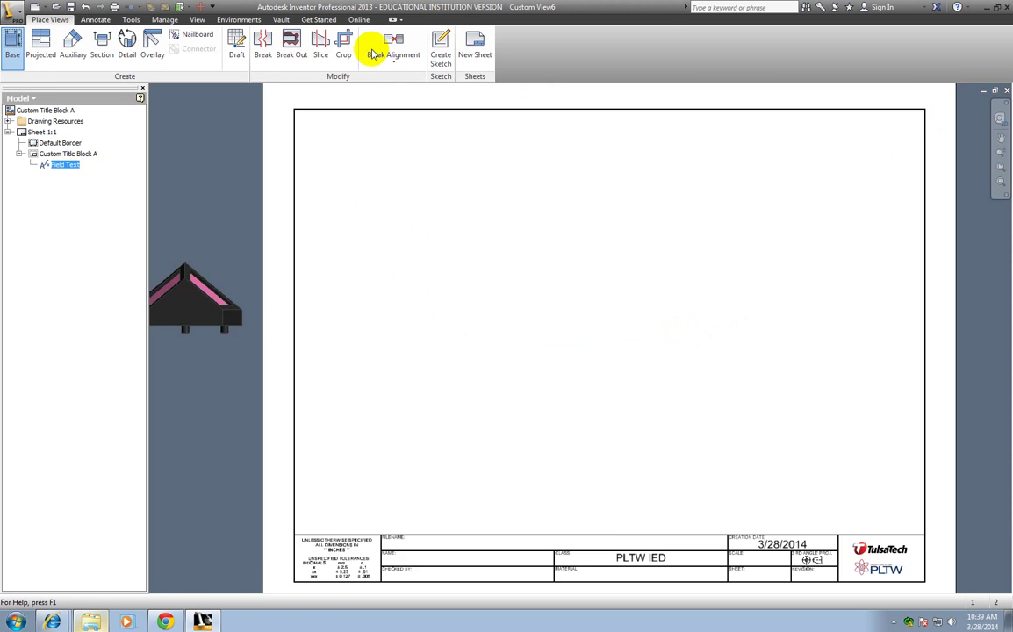
Set the base view's style to hidden lines removed and place it in the lower-left area of the sheet.
mouse_move(437, 319)
left_mouse_down()
mouse_move(613, 493)
mouse_move(408, 268)
left_mouse_up()
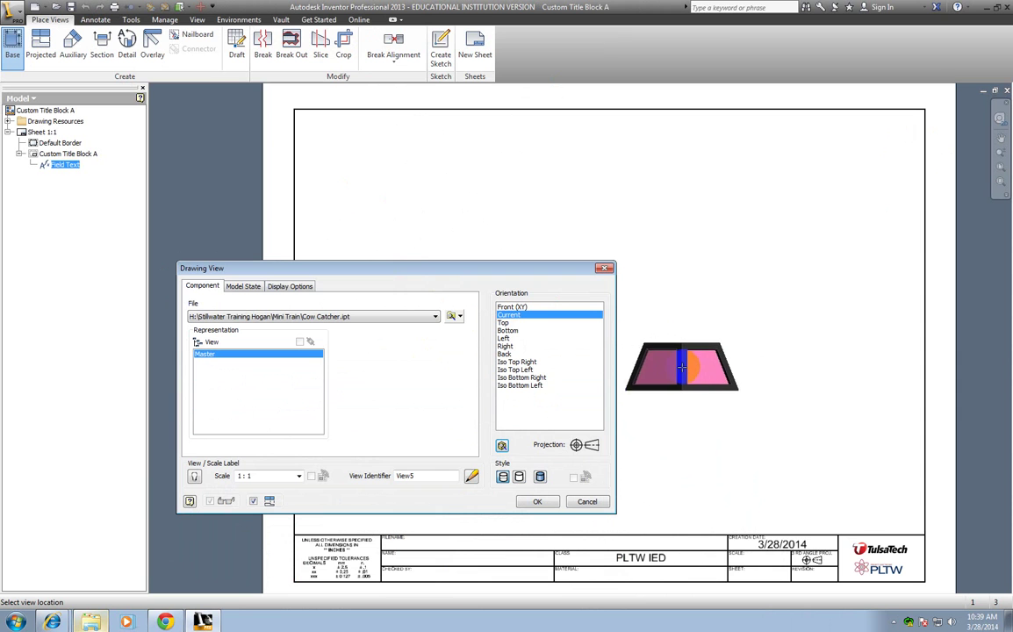
left_click(518, 478)
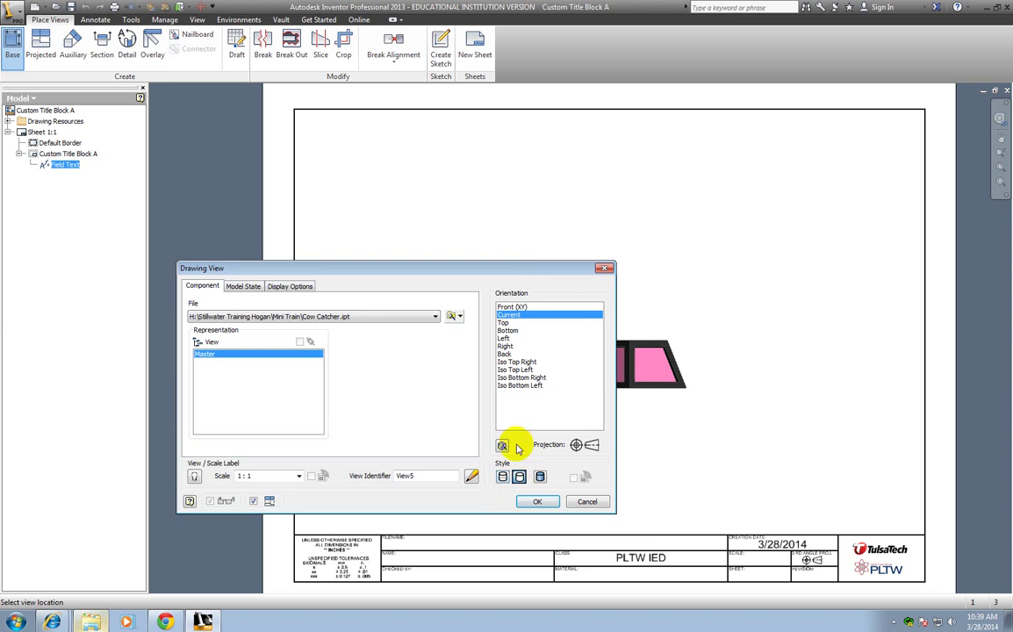
mouse_move(521, 267)
left_mouse_down()
mouse_move(562, 351)
mouse_move(569, 476)
left_mouse_up()
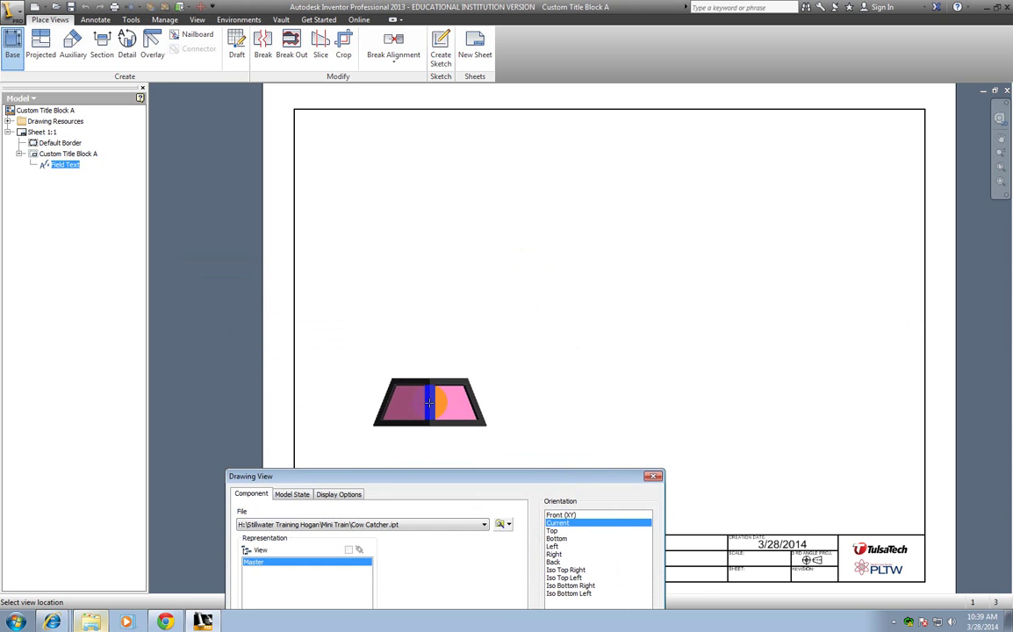
left_click(426, 399)
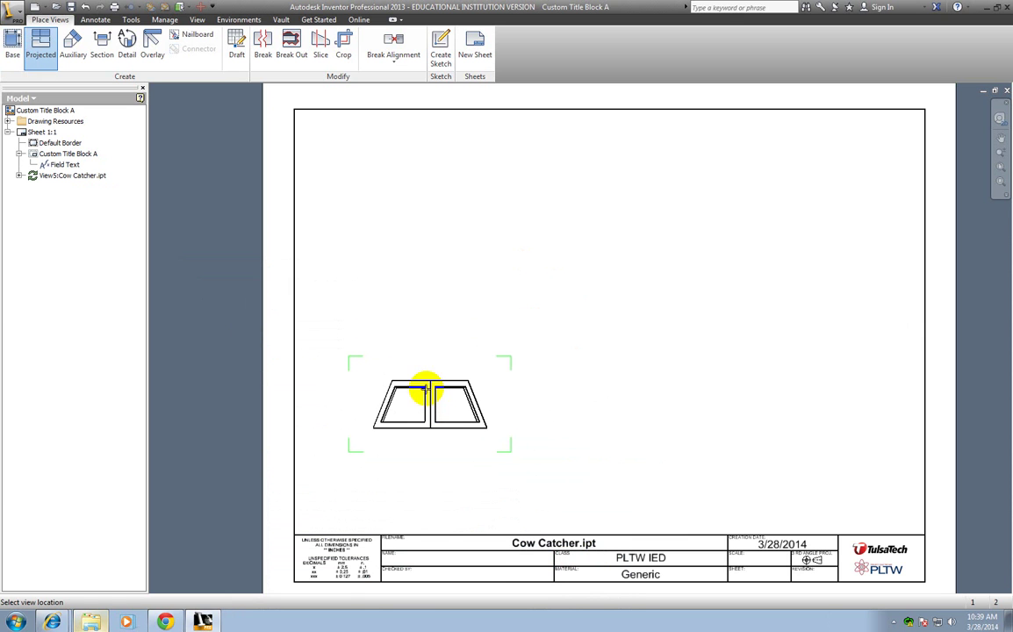
Create projected views from the front view: top view above, isometric view at the sheet's upper right, and side view to the right.
left_click(428, 204)
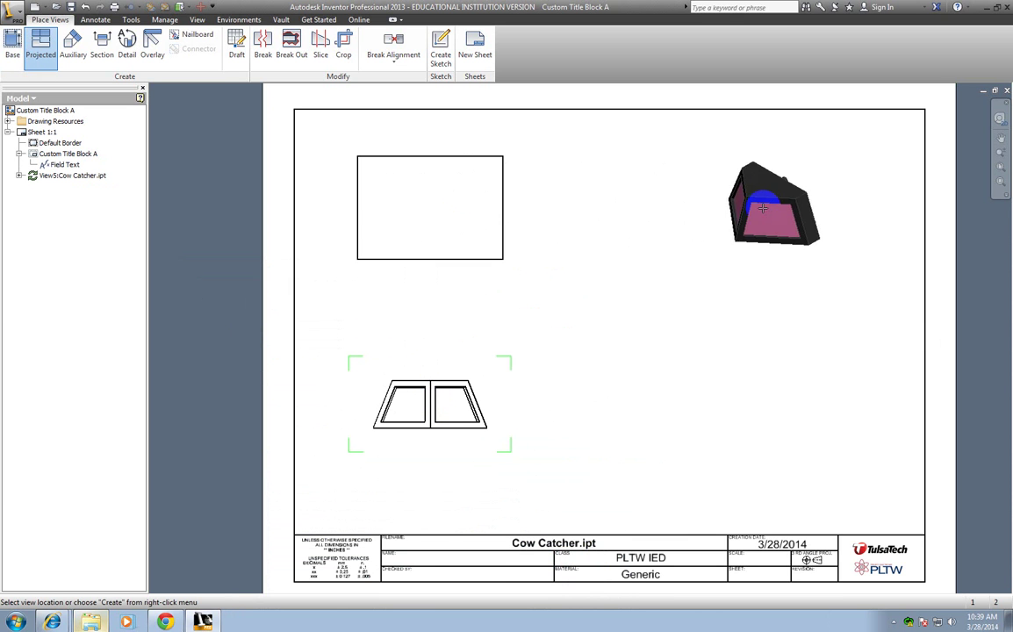
left_click(755, 208)
left_click(754, 387)
right_click(760, 393)
left_click(796, 391)
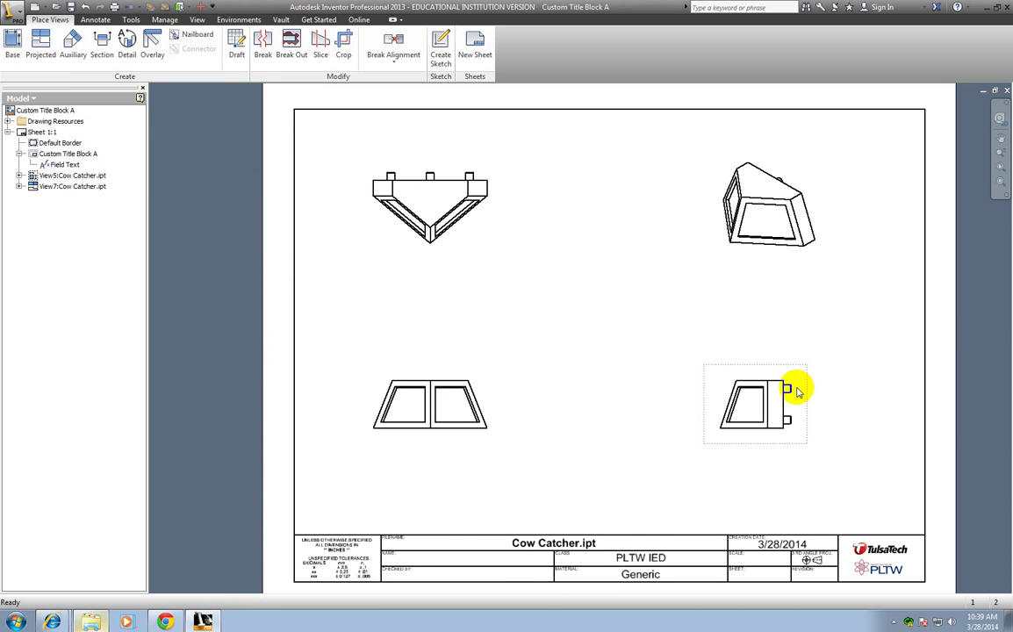
Change the isometric view's display style to shaded.
double_click(818, 191)
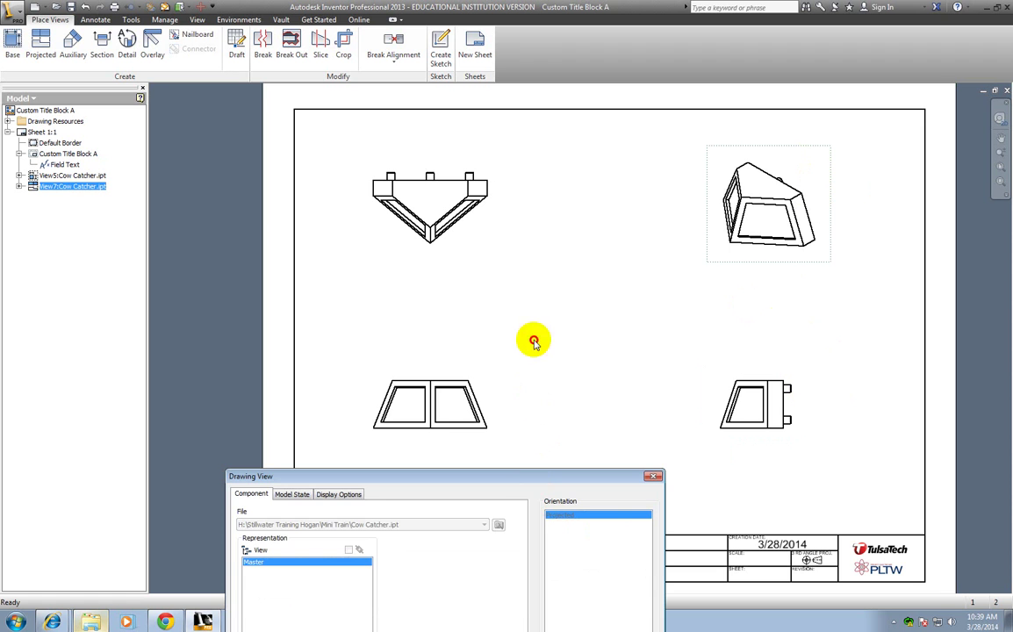
left_click_drag(535, 471, 530, 245)
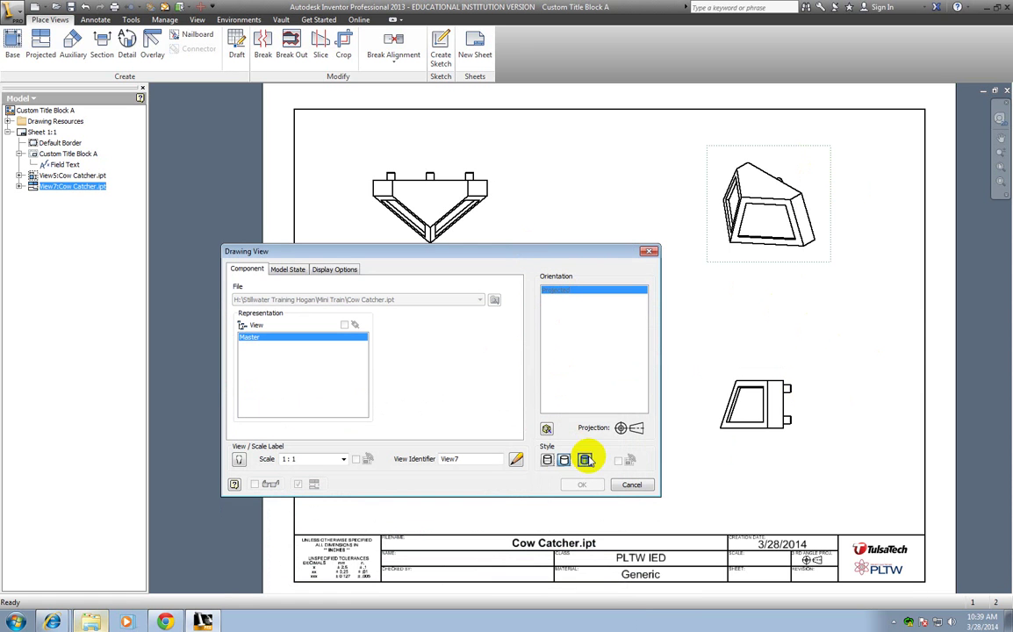
left_click(585, 460)
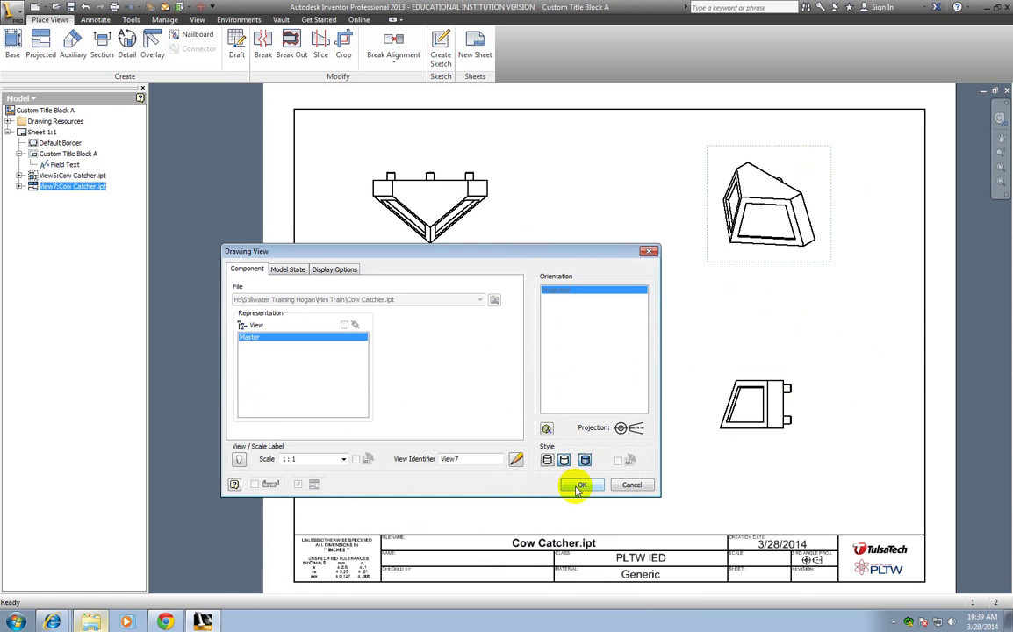
left_click(579, 484)
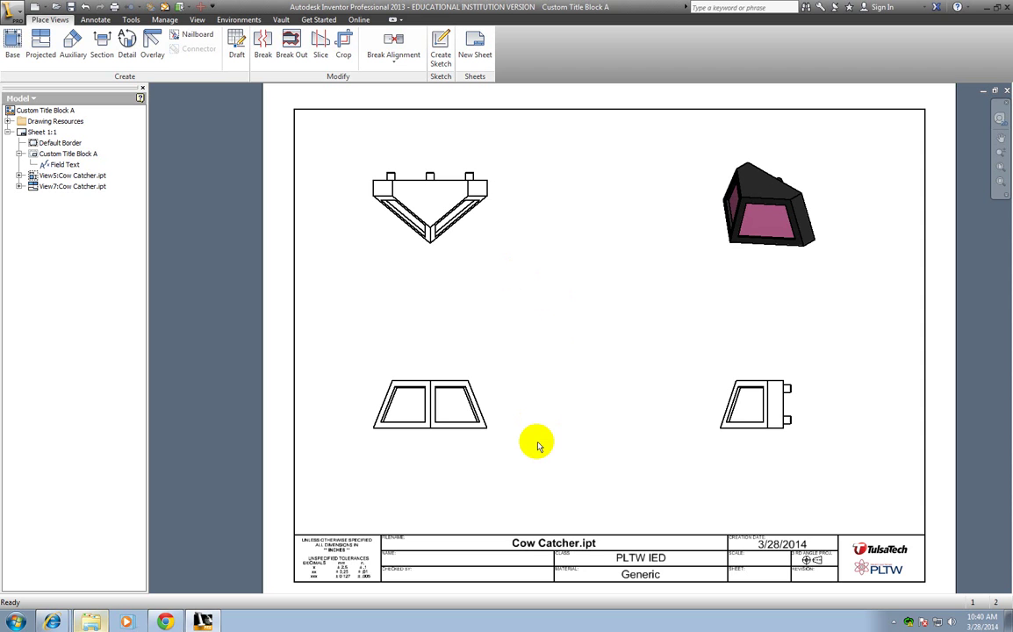
Move the top view down closer to the front view, leaving space above it.
left_click(41, 54)
left_click(499, 175)
left_click_drag(499, 176, 506, 261)
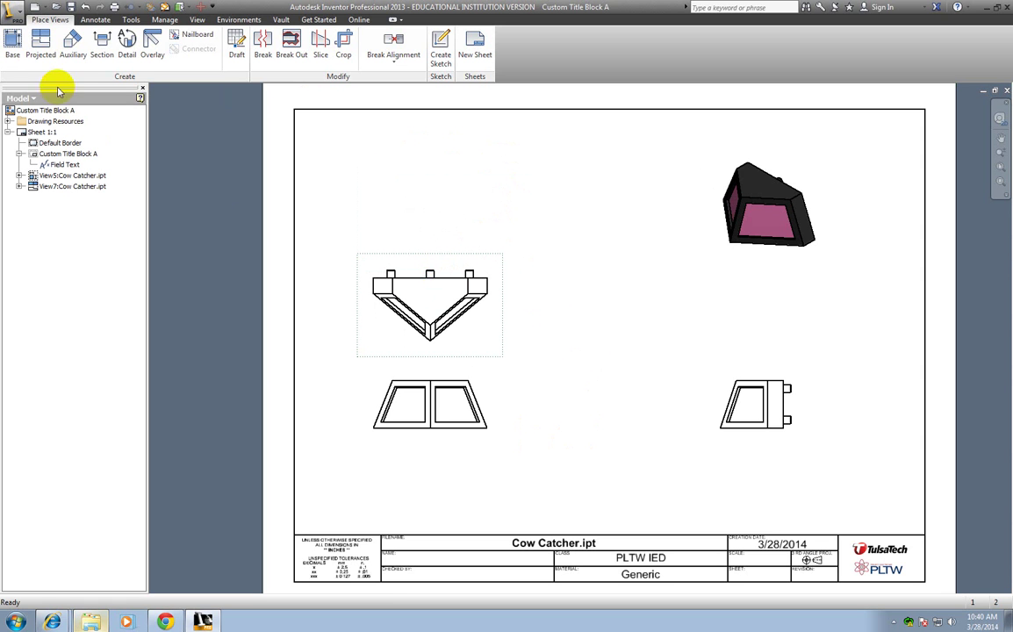
Project a back view from the top view, place it above the top view, and inspect its three pegs.
left_click(41, 54)
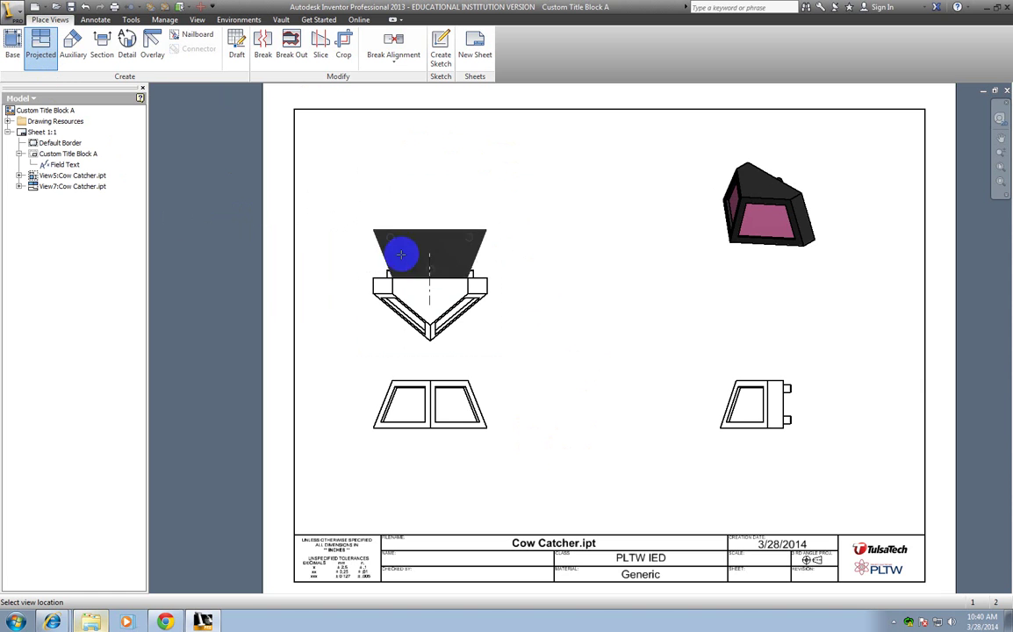
left_click(413, 269)
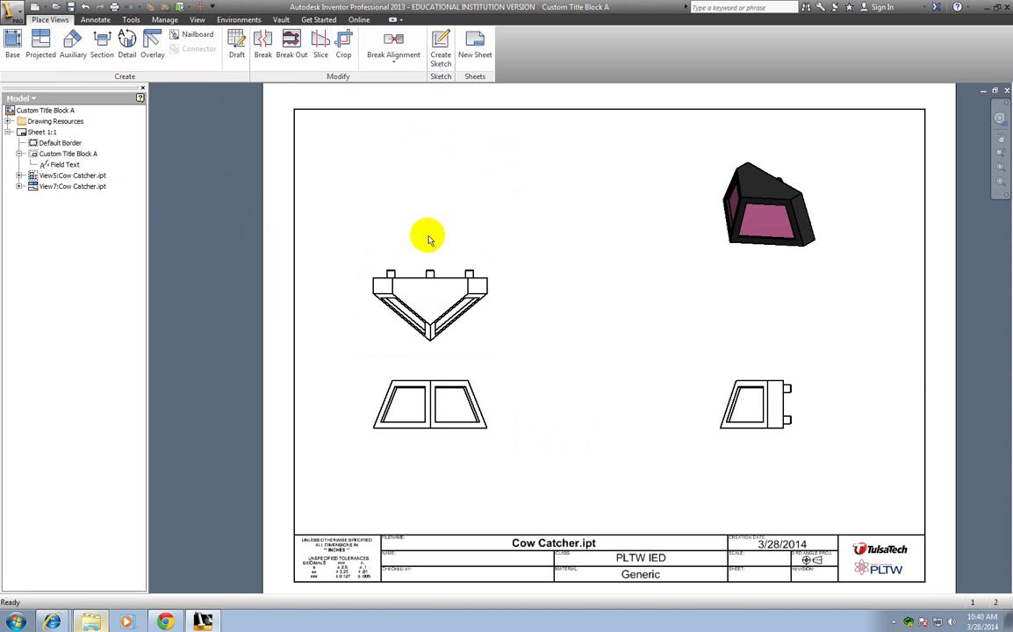
left_click(49, 60)
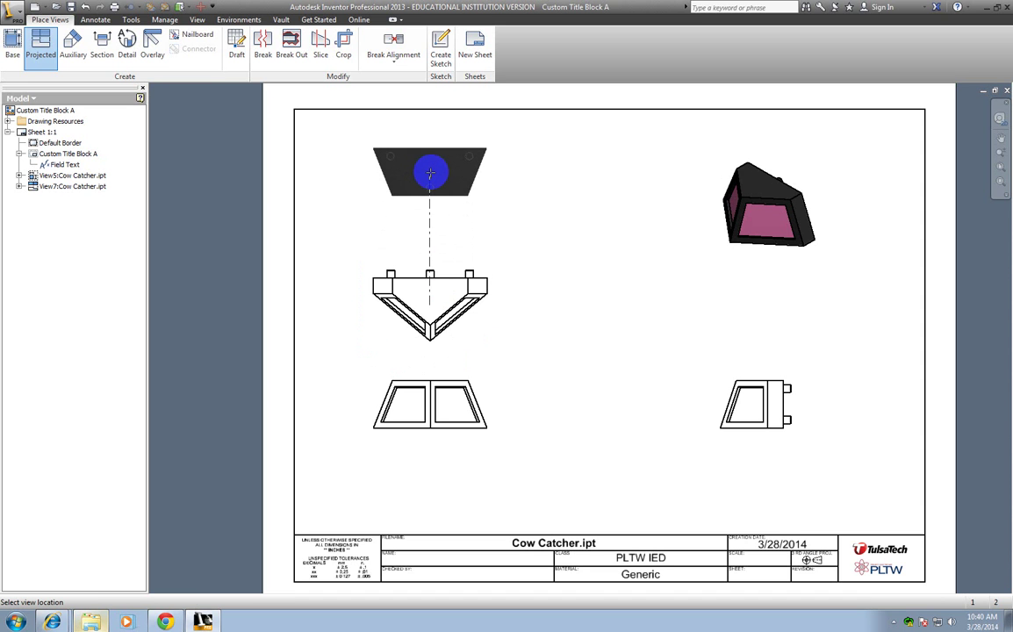
left_click(430, 173)
right_click_drag(437, 177, 481, 169)
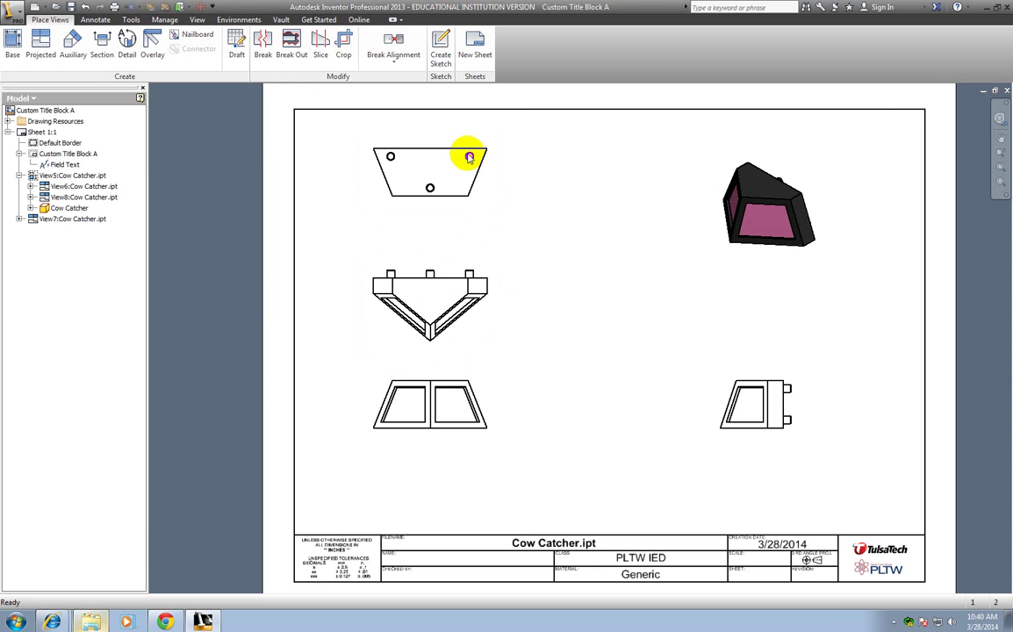
scroll(447, 171, "down", 5)
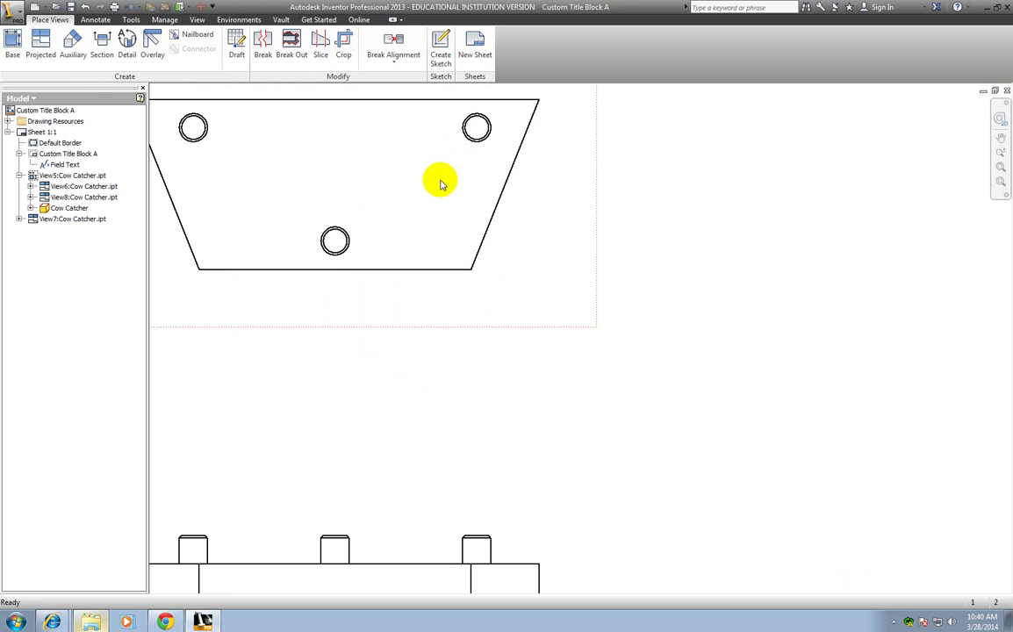
scroll(444, 196, "up", 5)
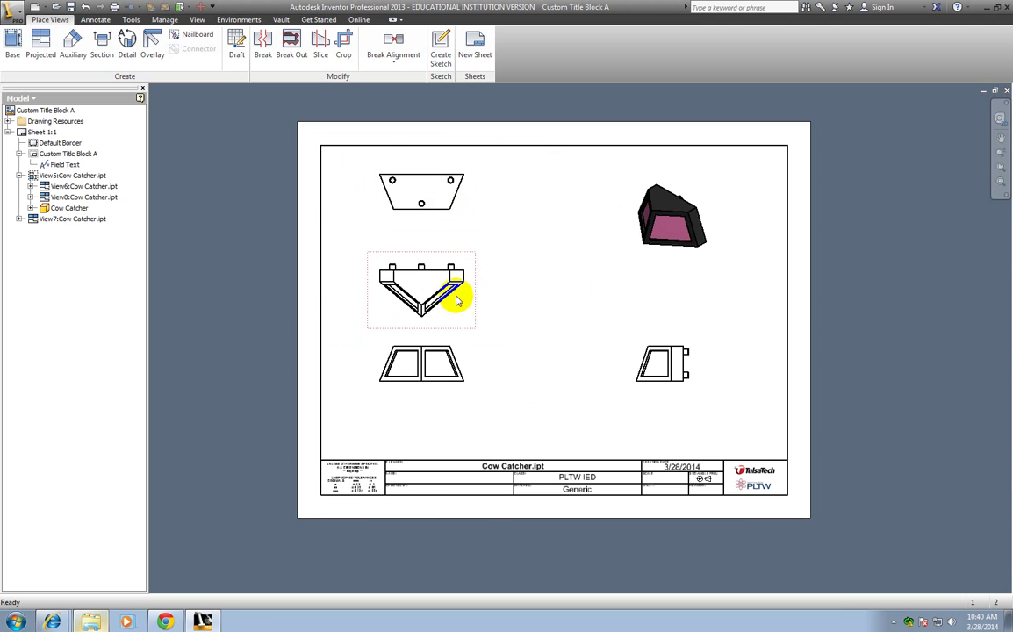
Move the top view up toward the back view, and place a projected bottom view below the front view.
left_click_drag(469, 255, 463, 235)
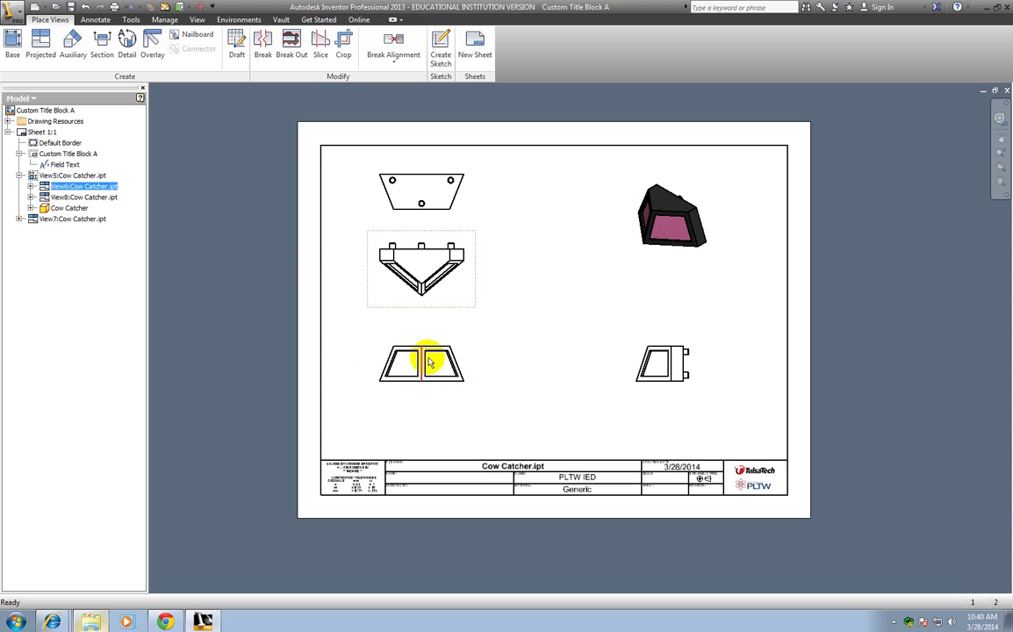
left_click(327, 402)
left_click(43, 46)
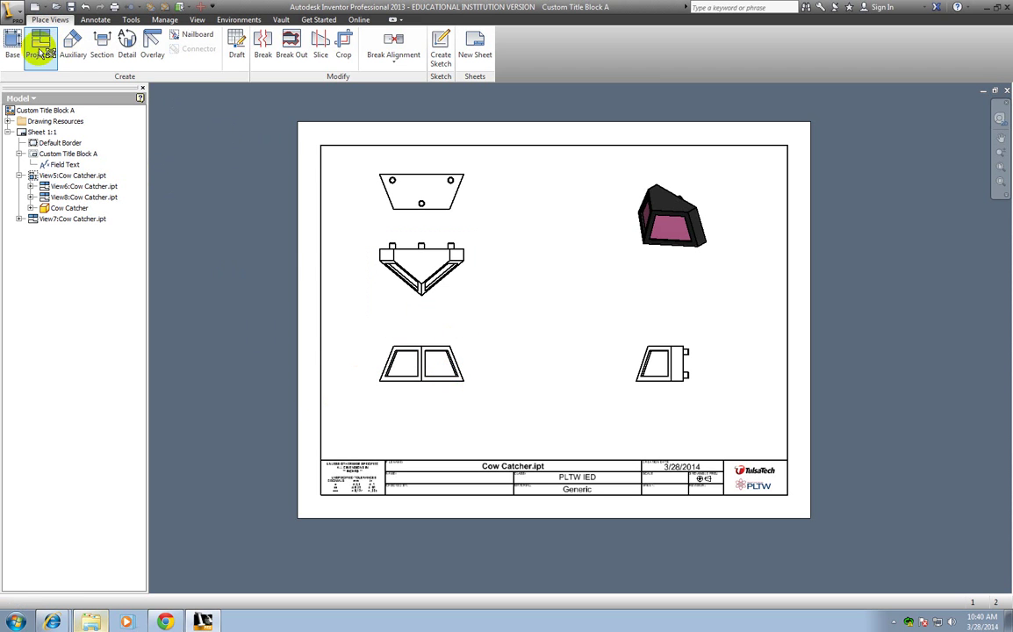
left_click(451, 341)
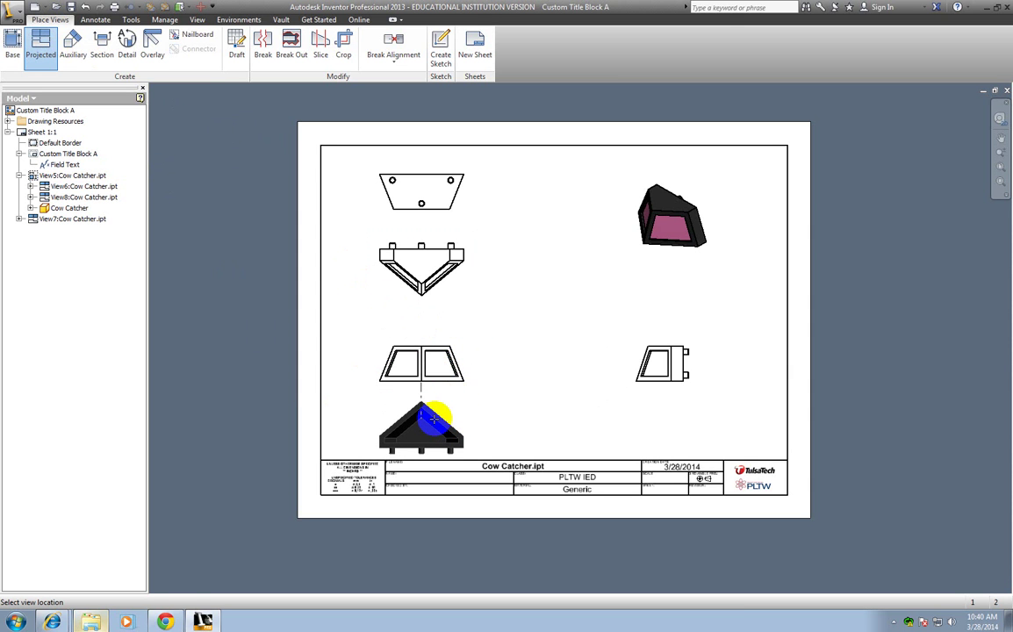
left_click(432, 420)
right_click_drag(441, 423, 480, 422)
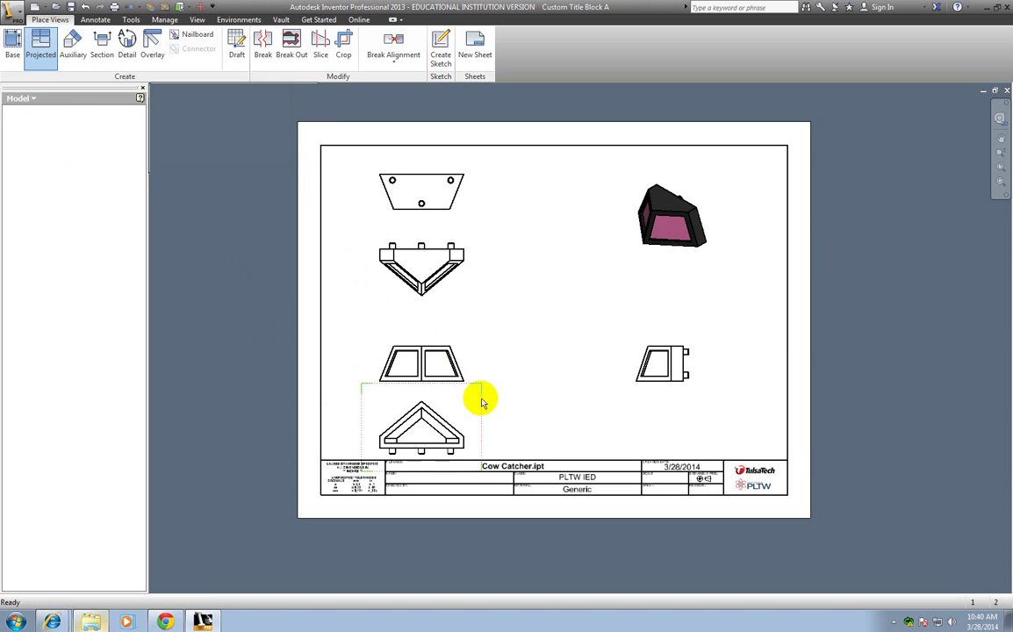
Shift the front, top and back views up slightly to even out the spacing in the view column.
left_click(462, 336)
left_click_drag(462, 336, 463, 318)
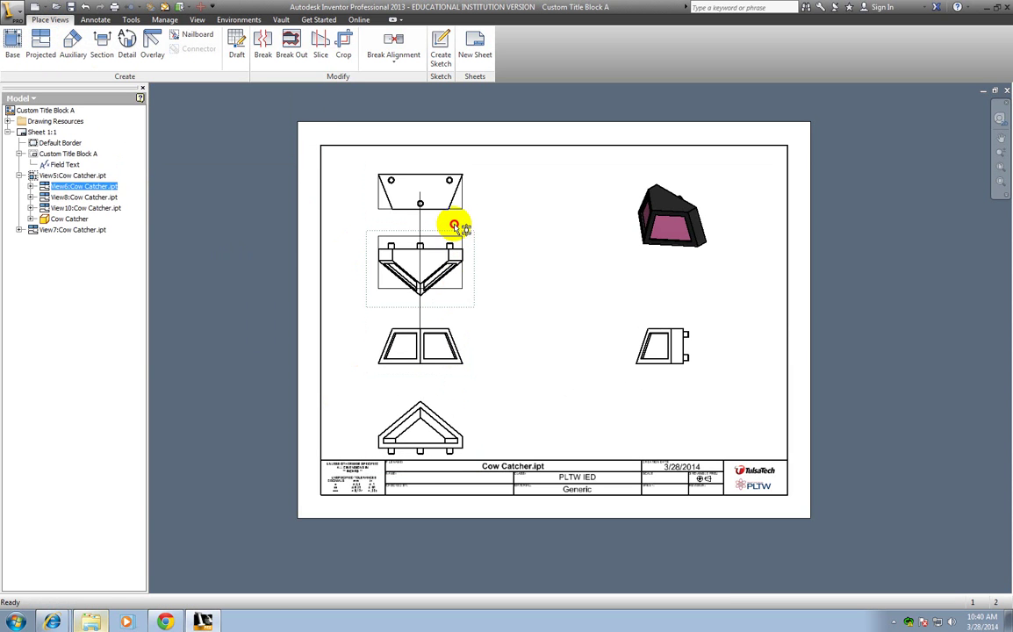
left_click_drag(462, 226, 460, 218)
left_click_drag(455, 167, 455, 159)
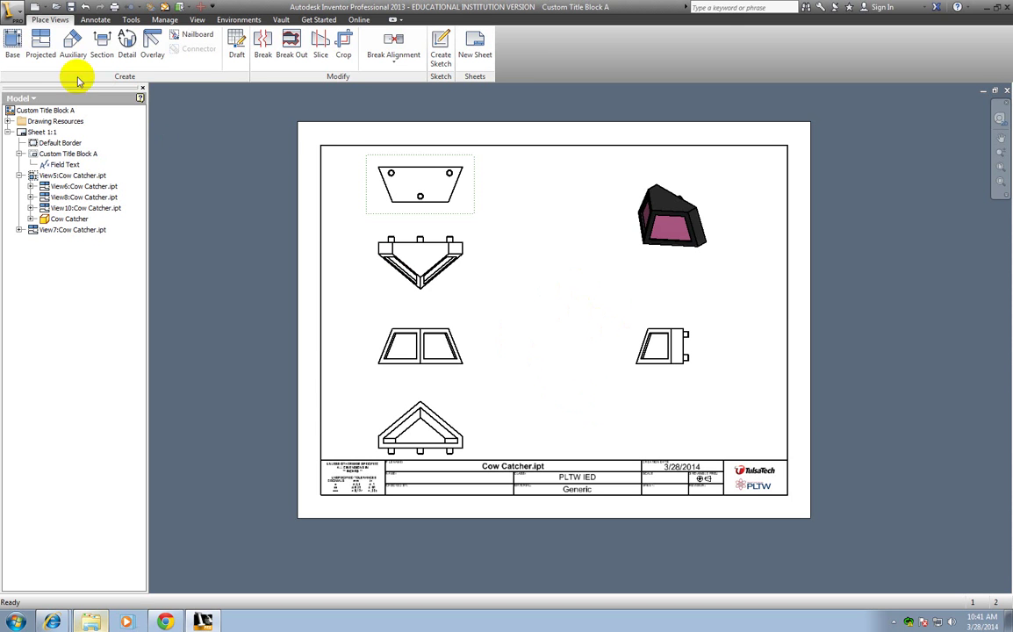
left_click(42, 49)
left_click(668, 215)
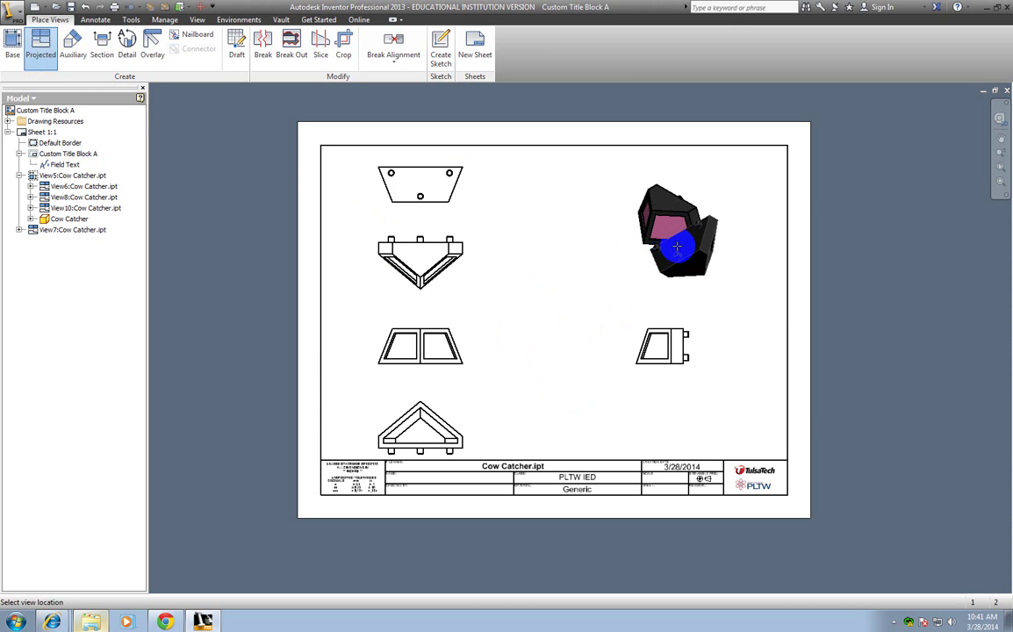
left_click(40, 37)
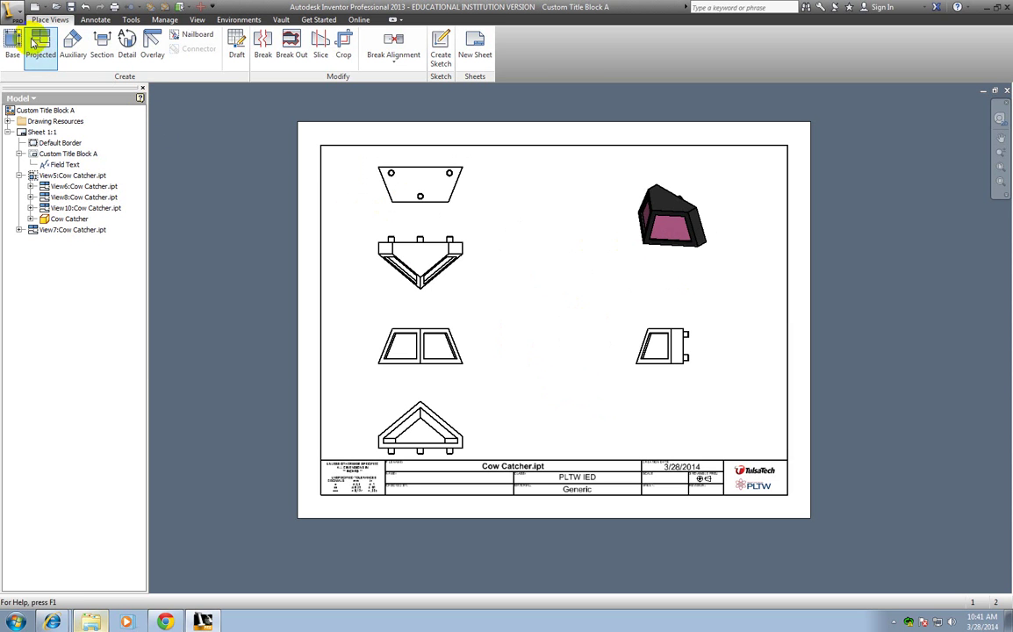
left_click(711, 226)
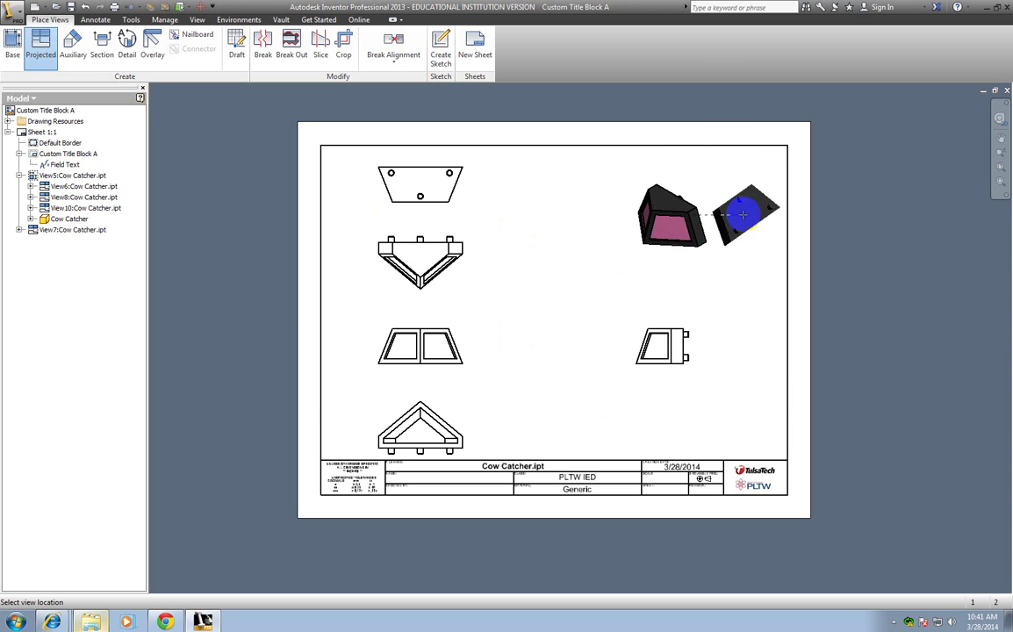
key("Escape")
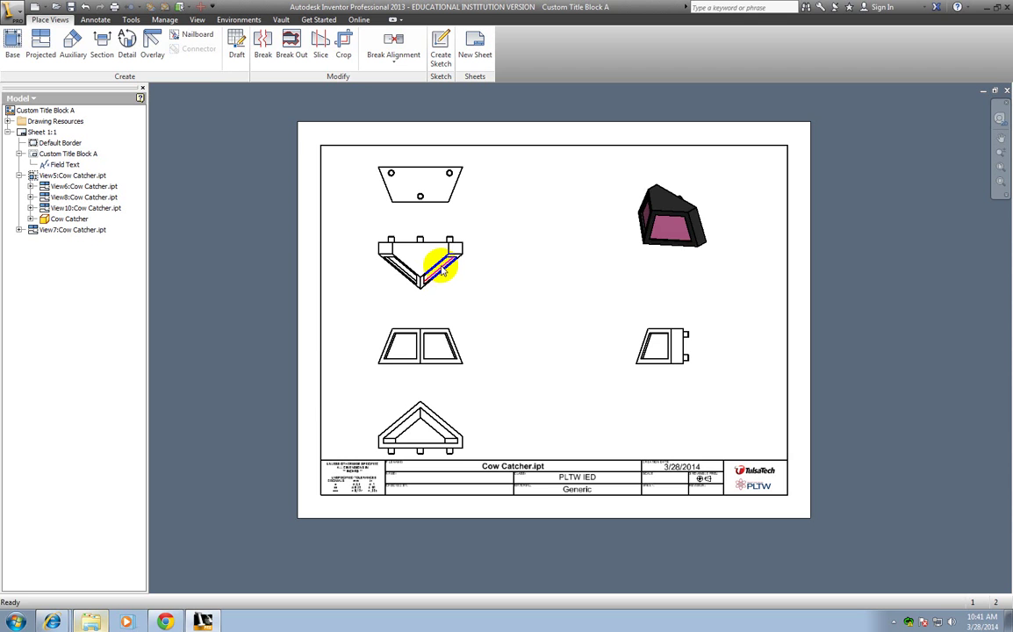
left_click(664, 235)
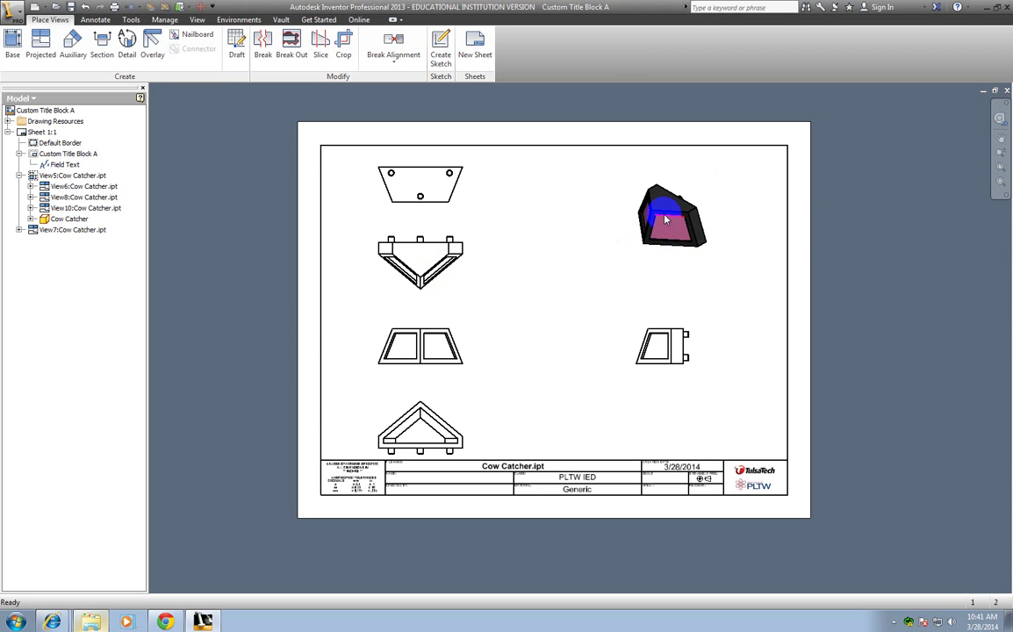
left_click(571, 248)
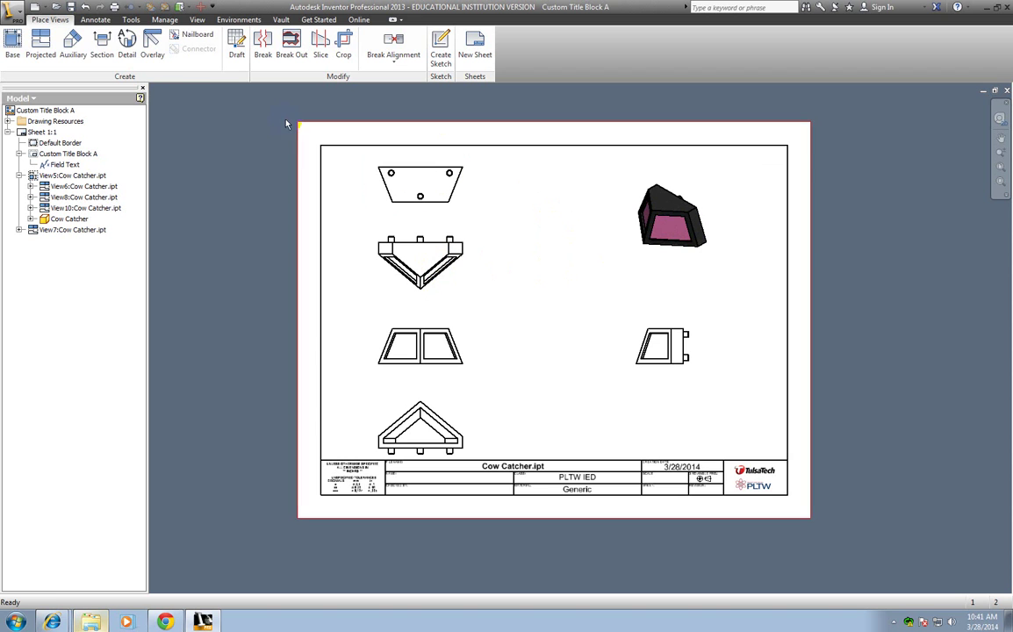
Create auxiliary view A at 1:1 from the top view's right slanted edge, placing it between the bottom and side views.
left_click(74, 51)
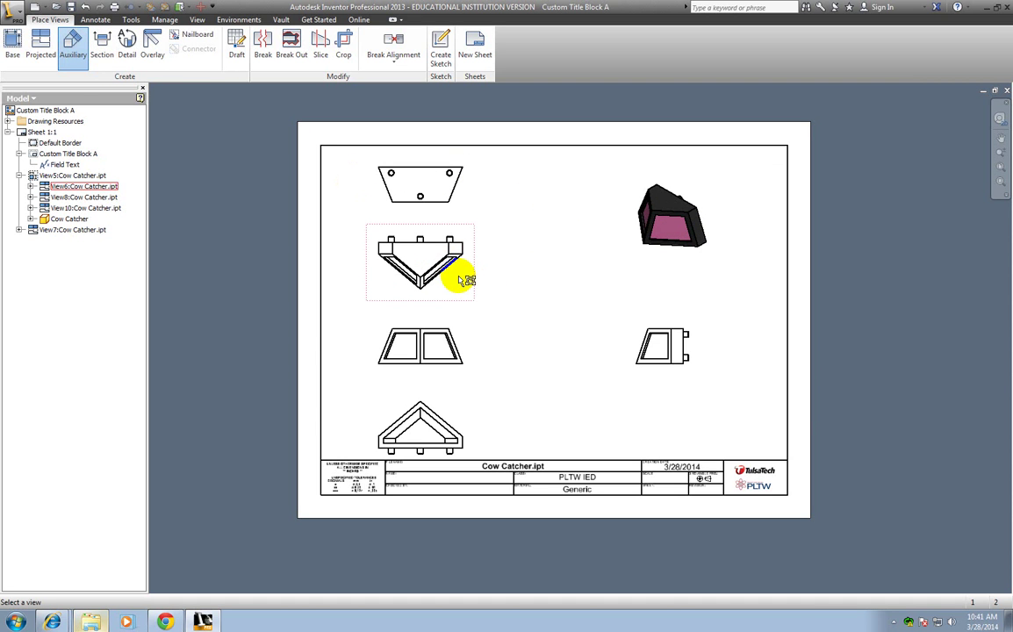
left_click(457, 277)
scroll(447, 272, "up", 3)
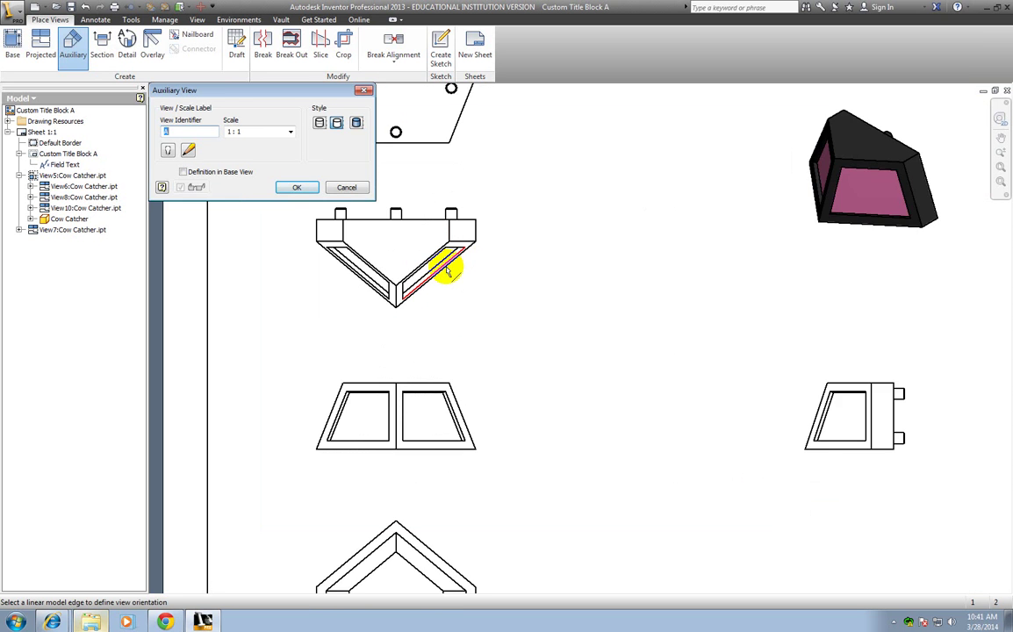
scroll(447, 270, "up", 2)
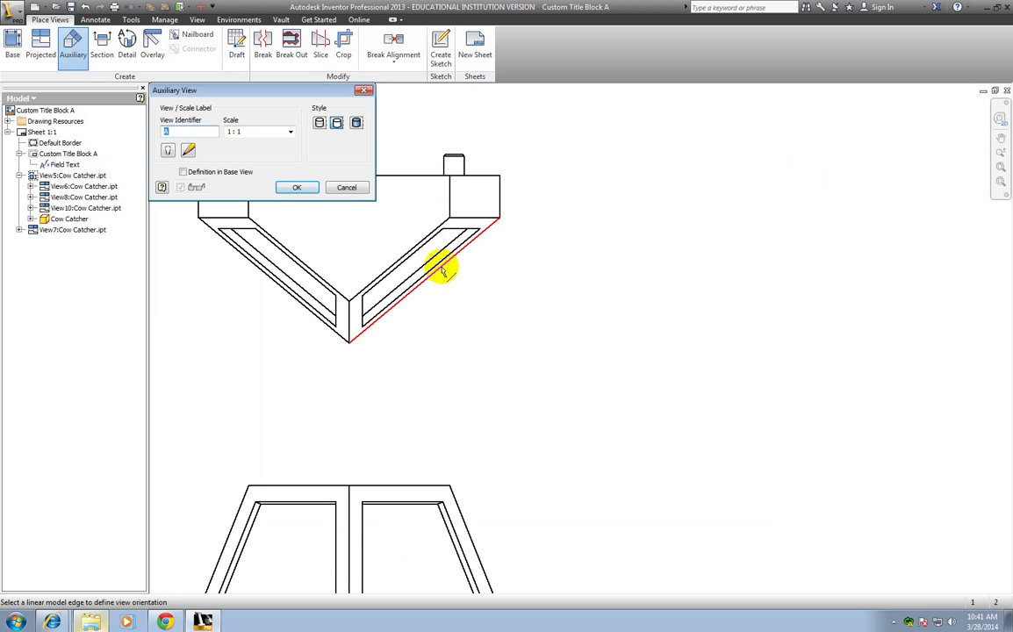
left_click(441, 267)
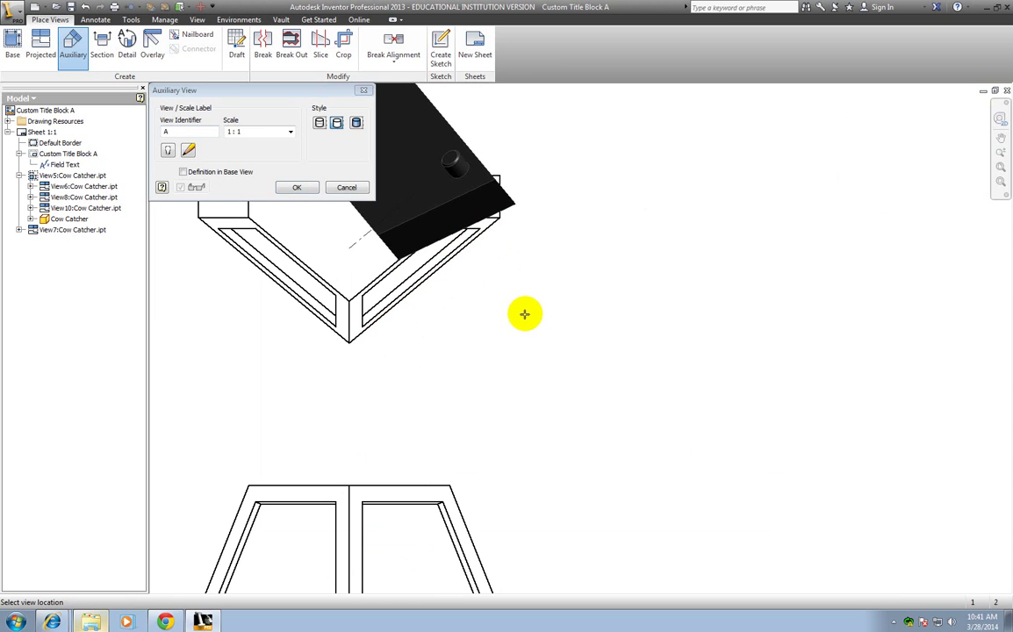
scroll(518, 313, "down", 5)
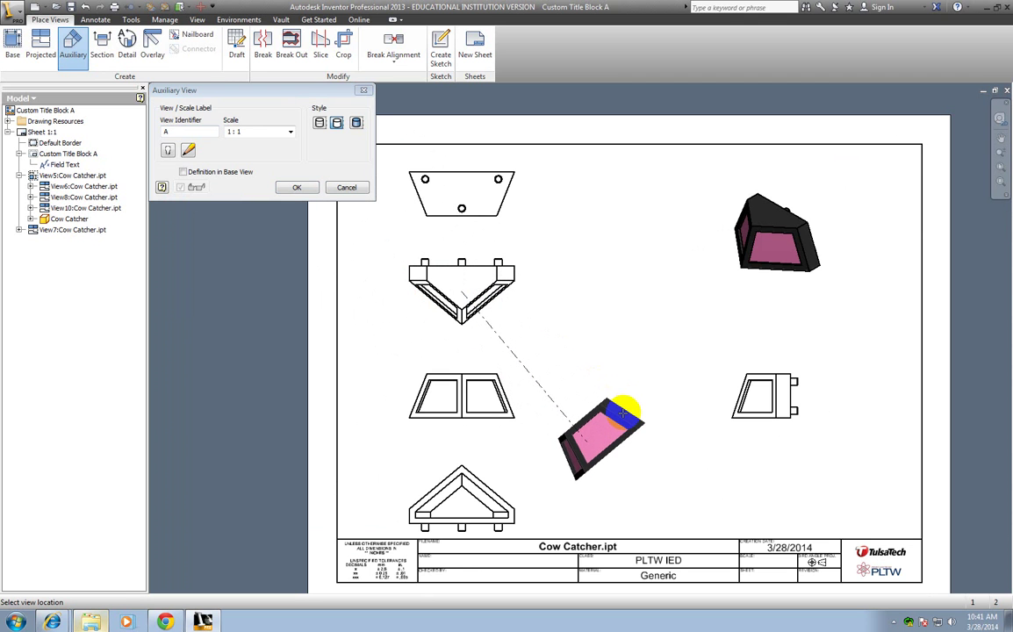
left_click(622, 412)
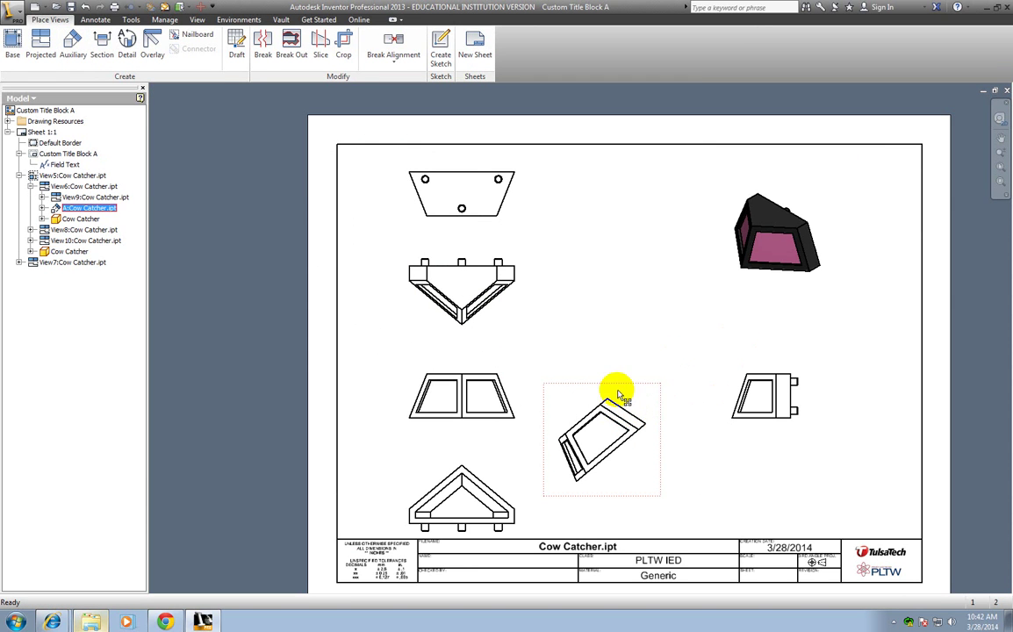
left_click(702, 381)
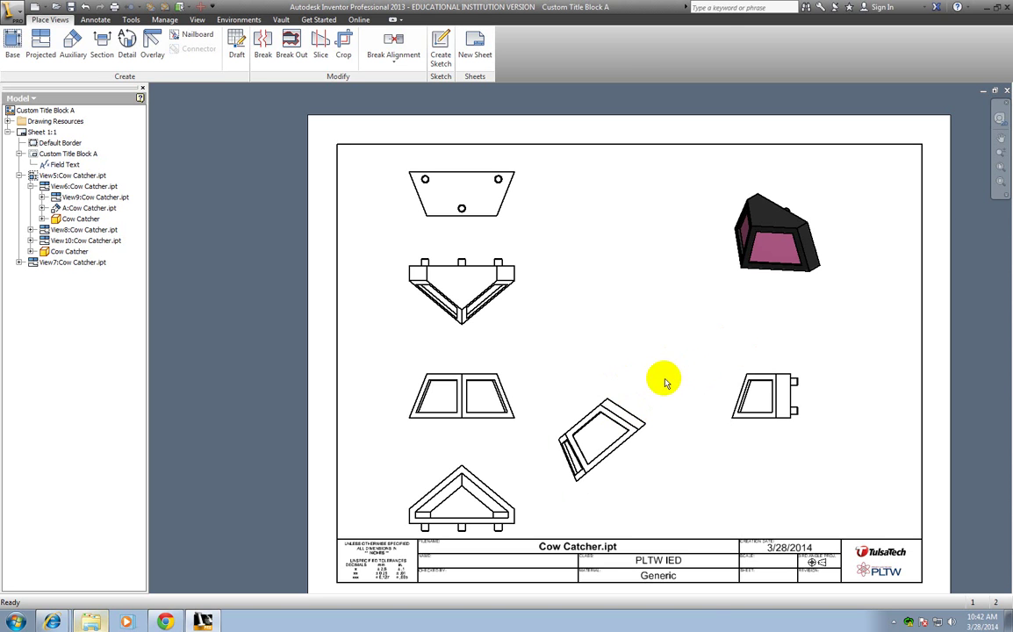
Inspect the auxiliary view's slanted window face up close, and undo the view's placement.
scroll(605, 443, "up", 6)
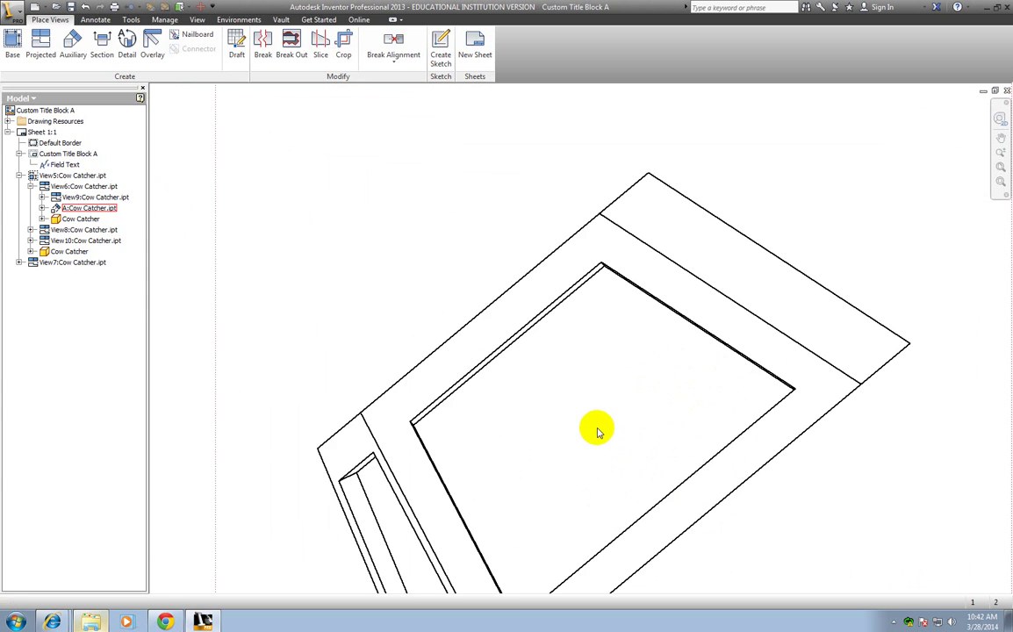
scroll(570, 401, "down", 1)
scroll(571, 401, "down", 5)
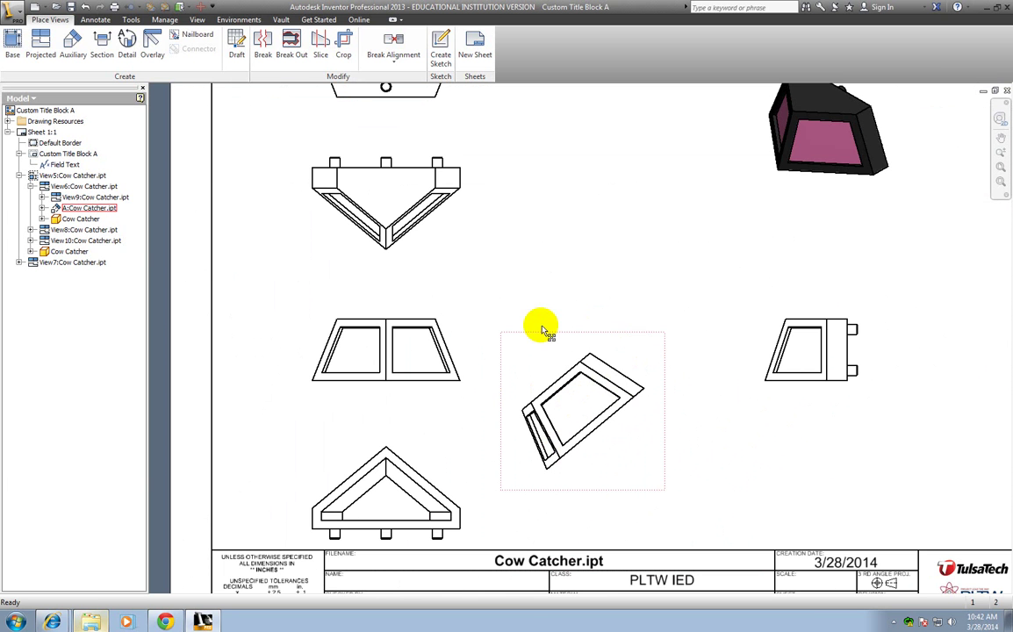
left_click(86, 7)
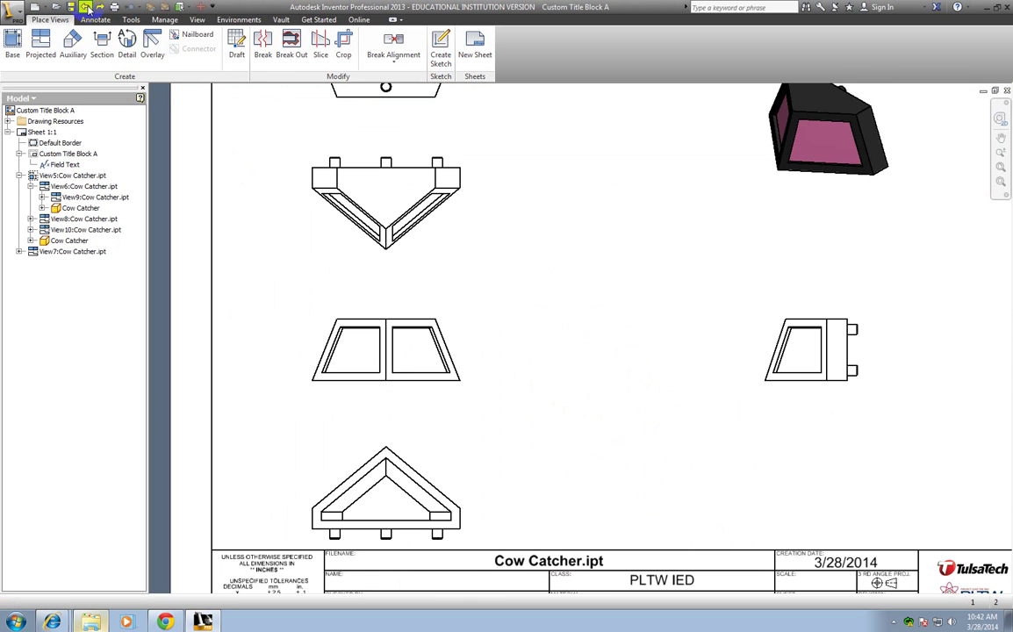
Recreate auxiliary view A at 1:1 from the top view's right slanted face edge, placing it diagonally down to the right.
scroll(487, 370, "down", 3)
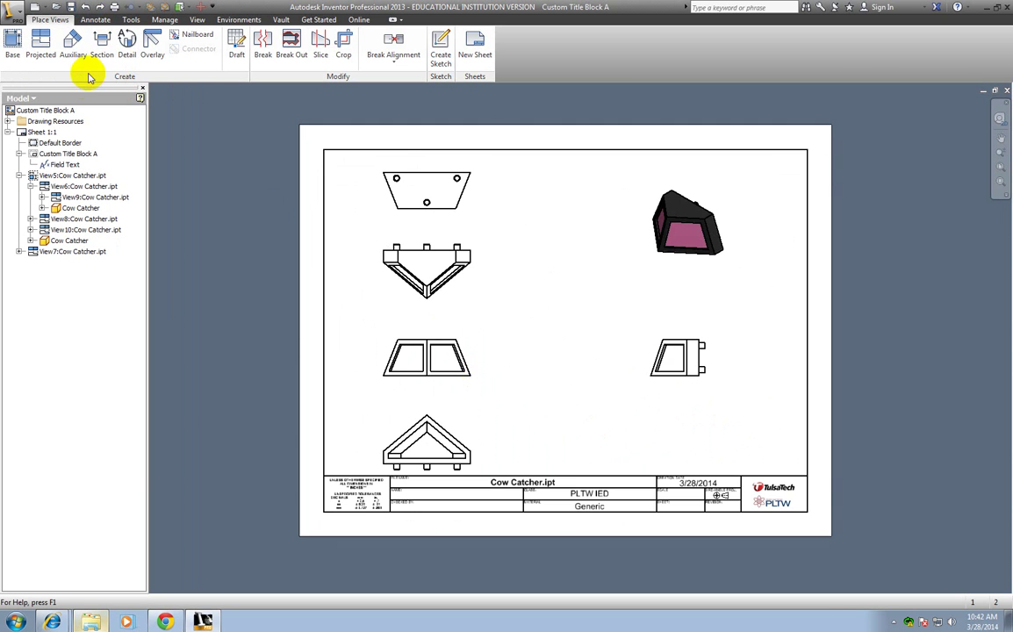
left_click(70, 44)
left_click(454, 294)
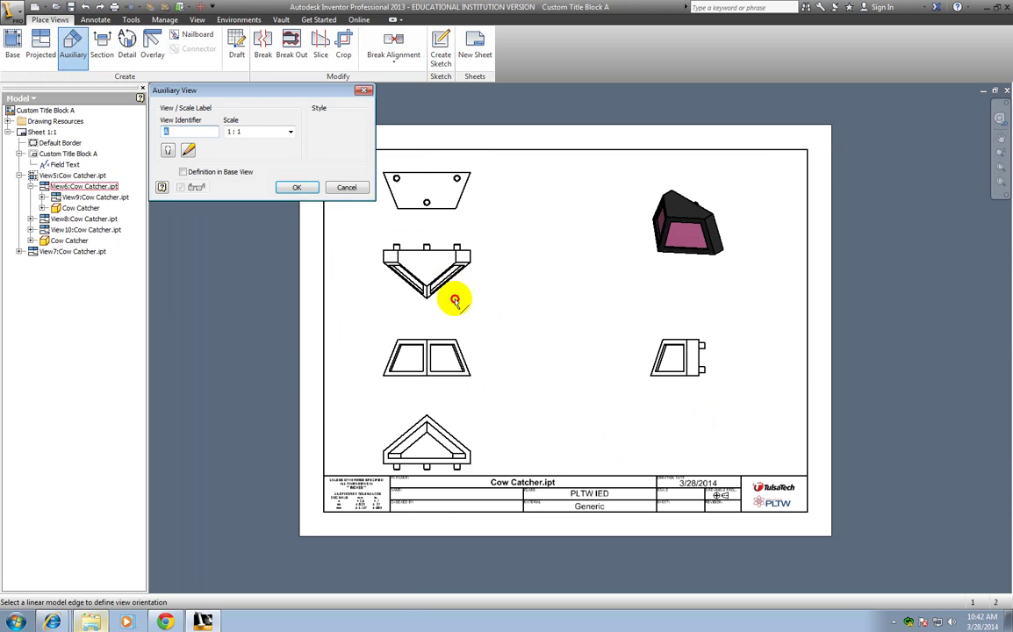
scroll(450, 287, "up", 5)
scroll(442, 261, "up", 2)
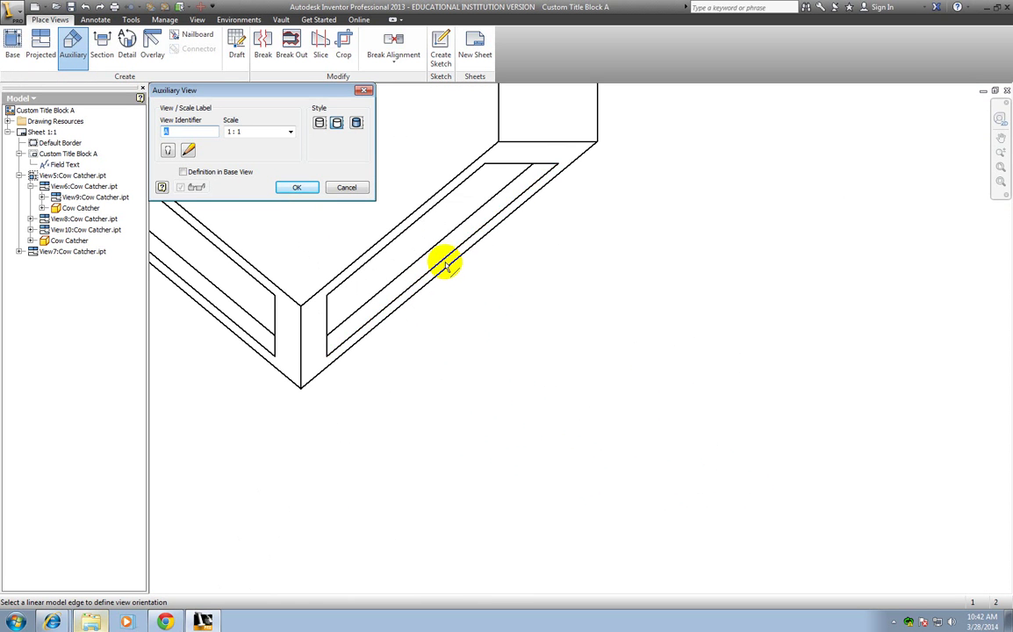
left_click(445, 261)
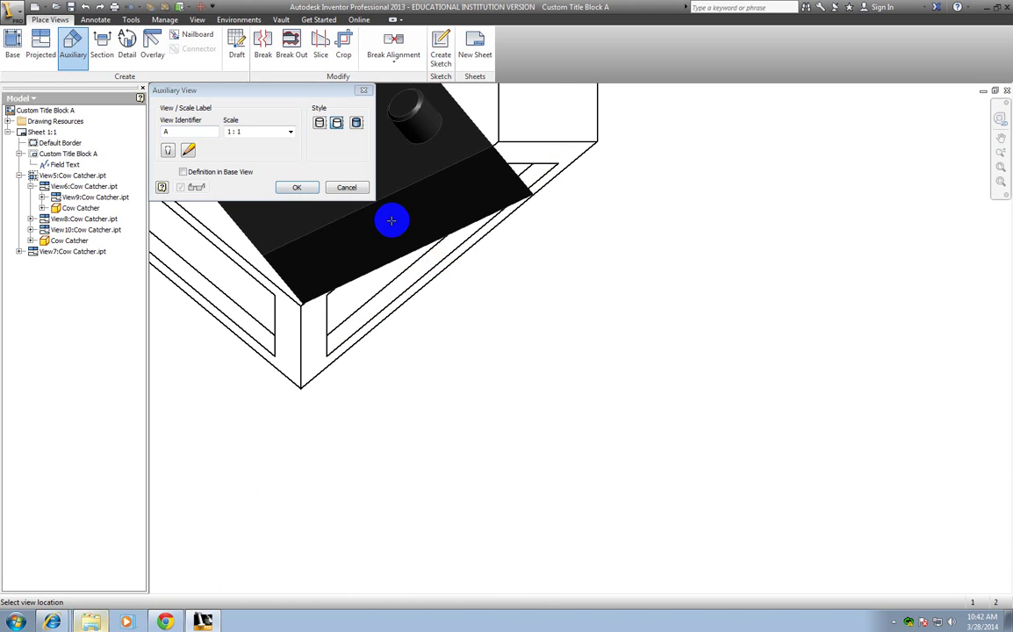
scroll(390, 215, "down", 4)
scroll(391, 215, "down", 3)
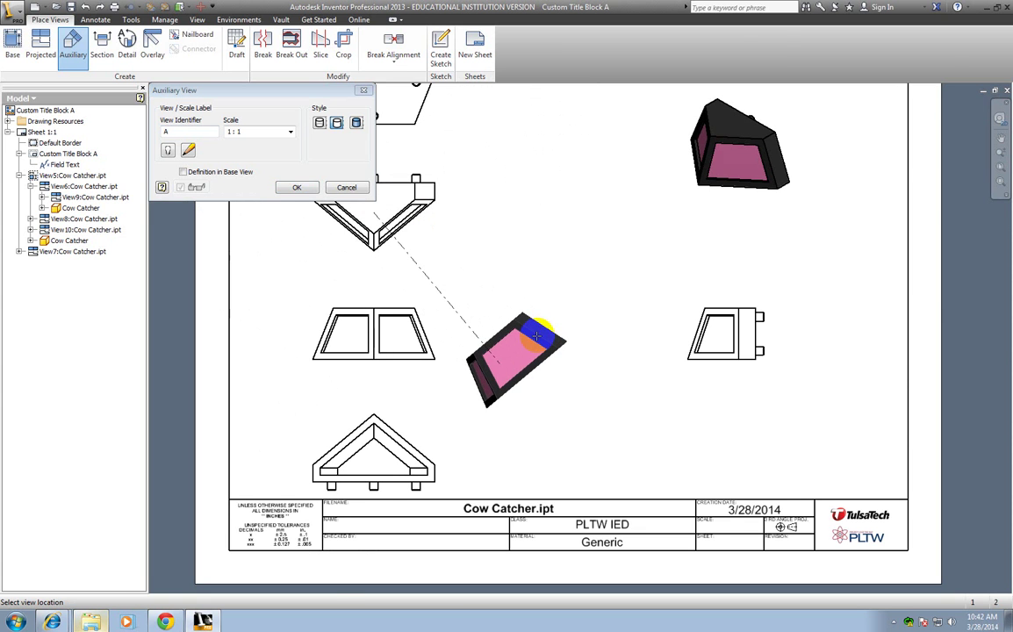
left_click(538, 338)
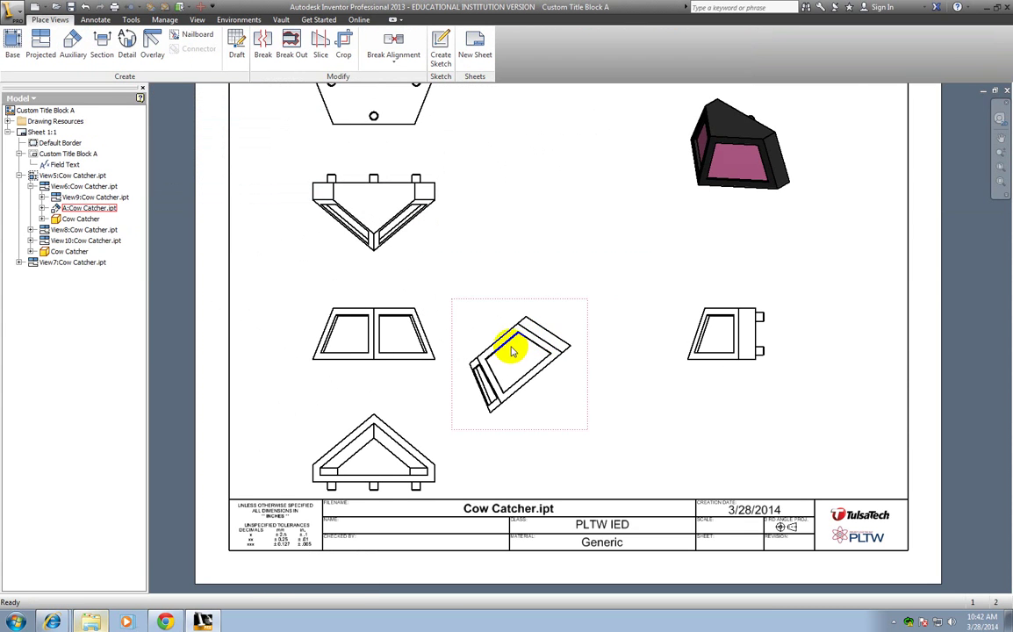
Inspect the auxiliary view's window face and move the view farther from the top view along its projection line.
scroll(507, 342, "up", 5)
scroll(506, 342, "down", 4)
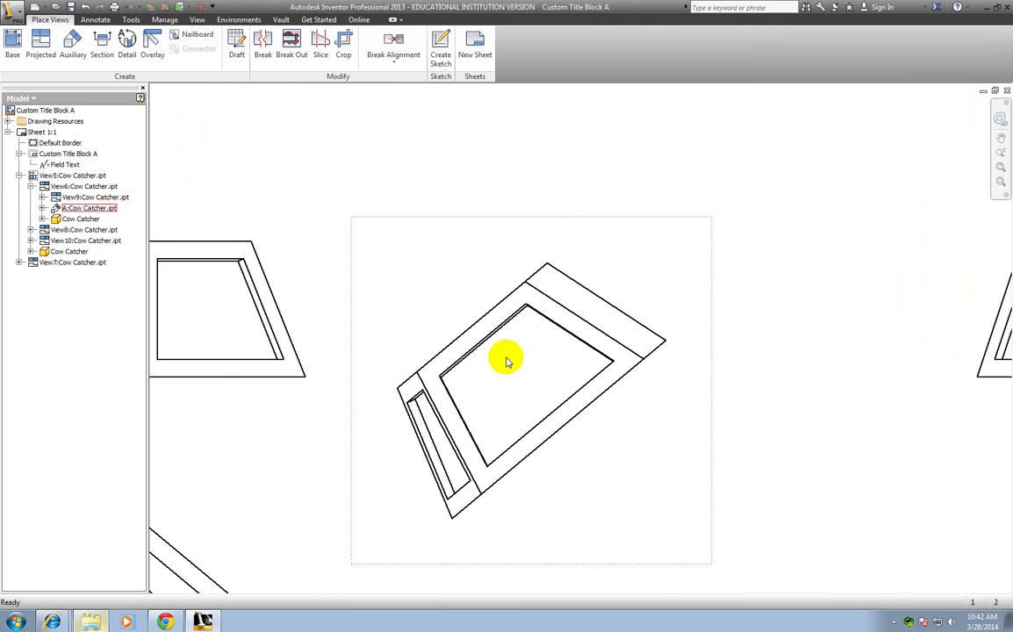
scroll(536, 375, "down", 5)
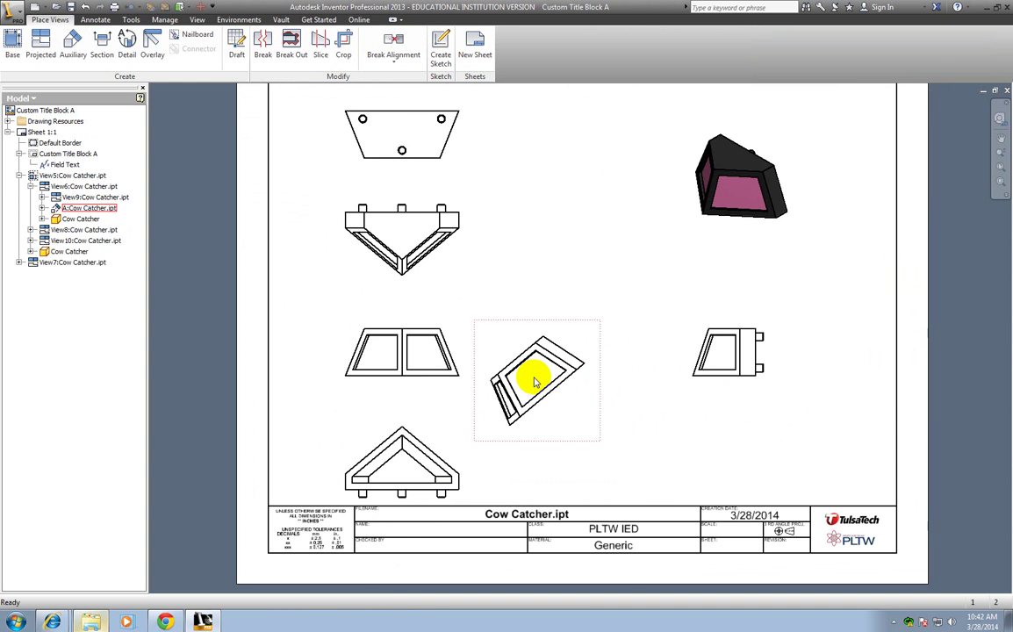
left_click_drag(583, 335, 626, 380)
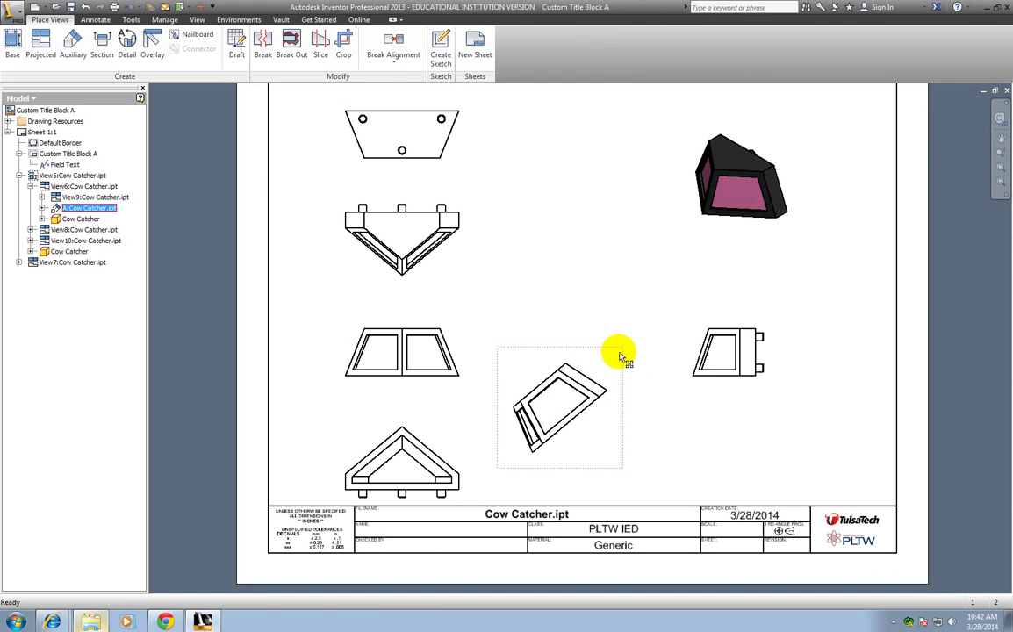
left_click(102, 53)
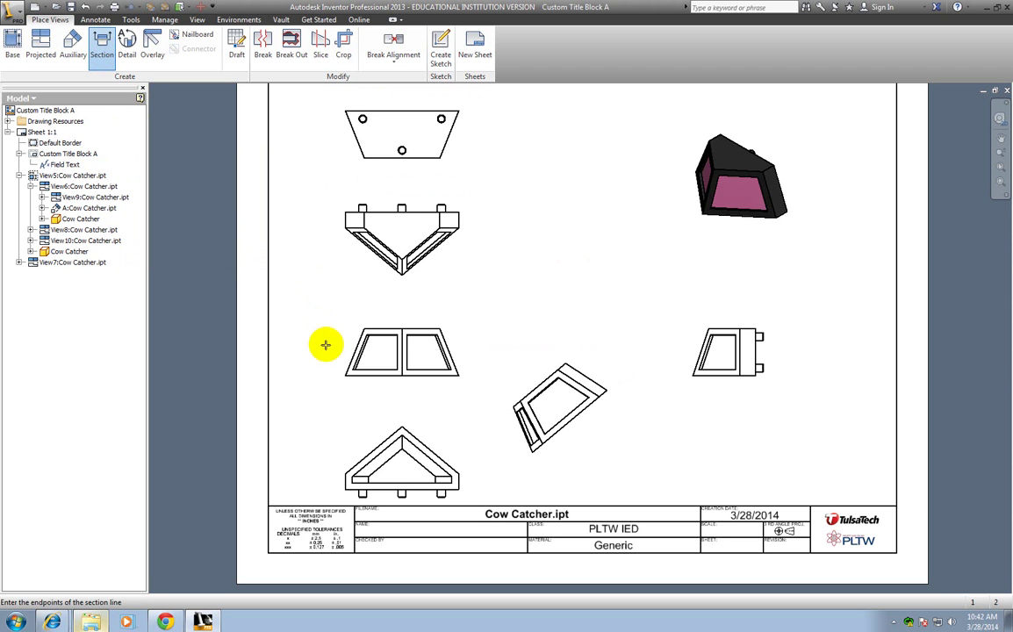
left_click(354, 342)
left_click(354, 340)
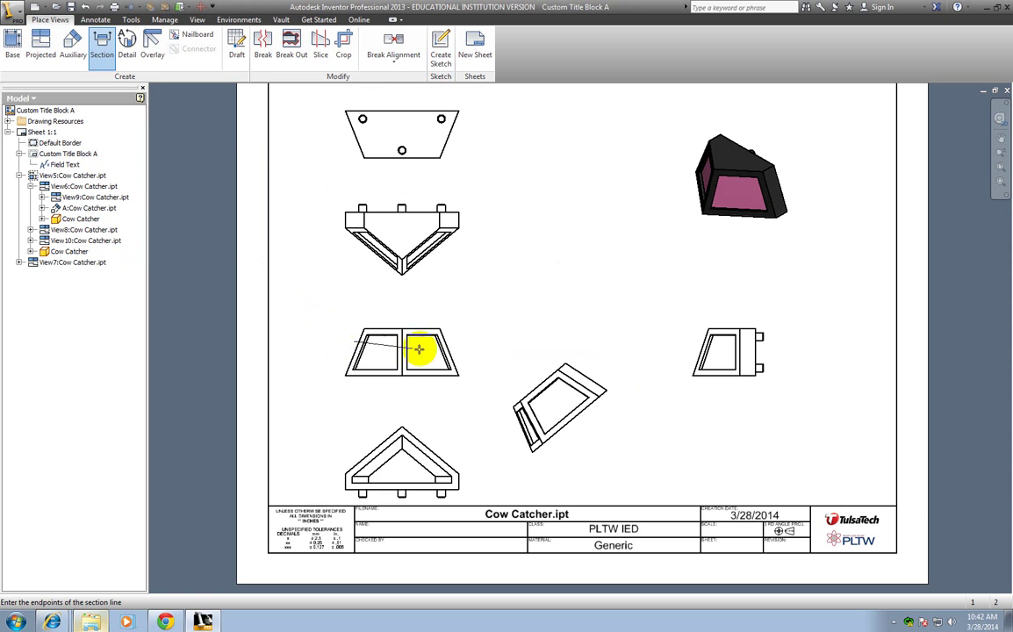
left_click(465, 340)
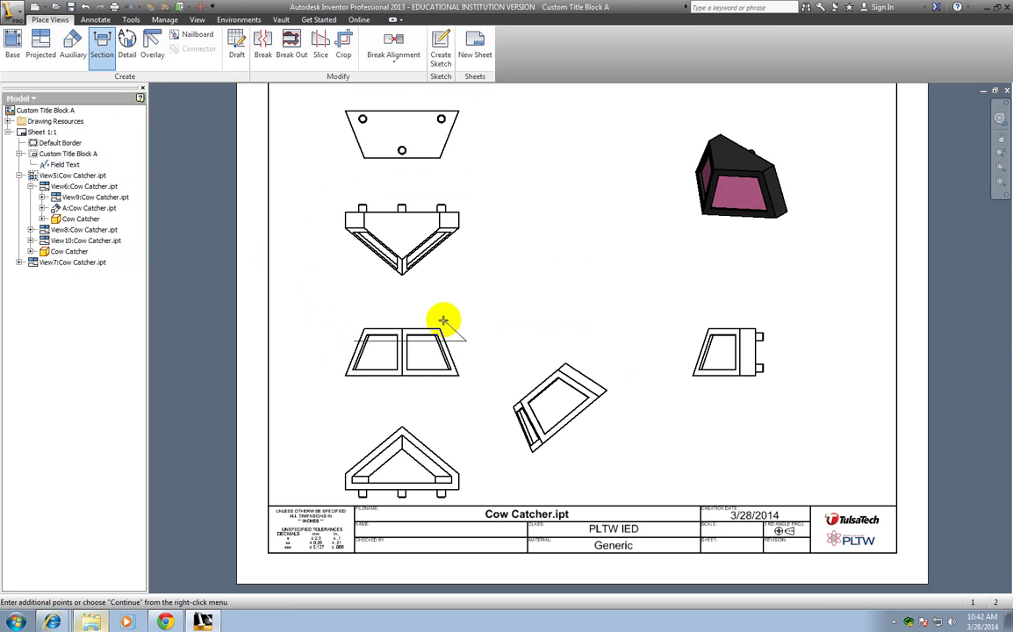
key("Return")
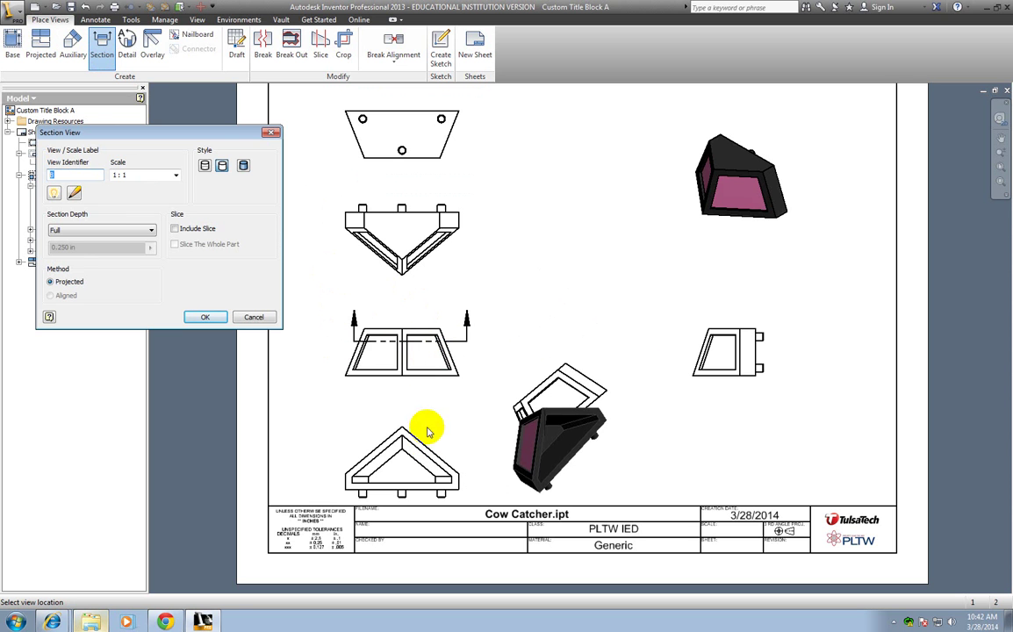
key("Escape")
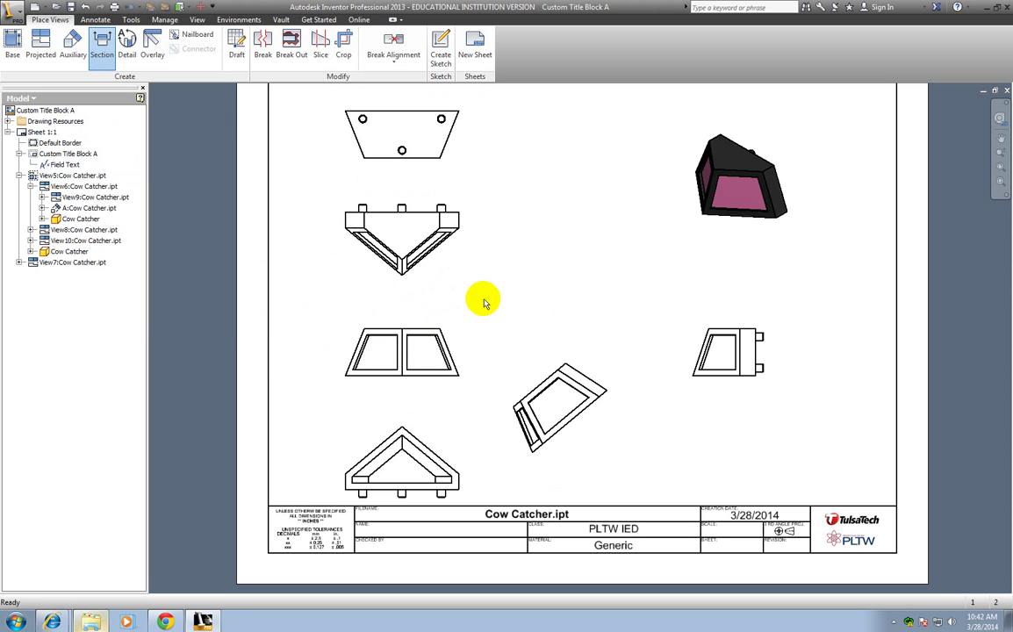
Create full section view B at 1:1 from a horizontal cutting line across the front view, place it above, and undo it.
left_click(103, 48)
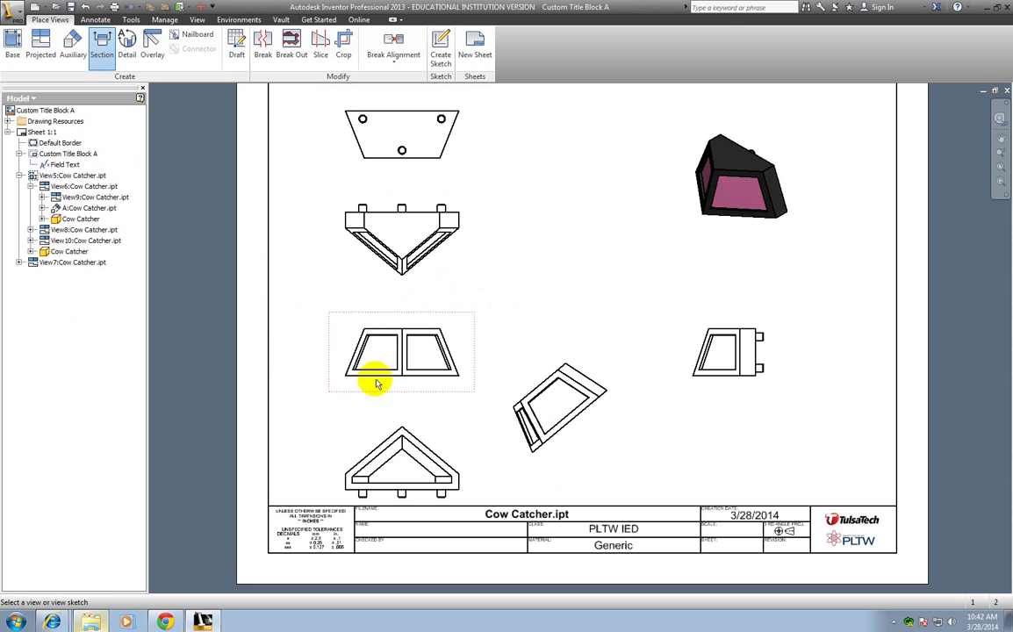
left_click(331, 349)
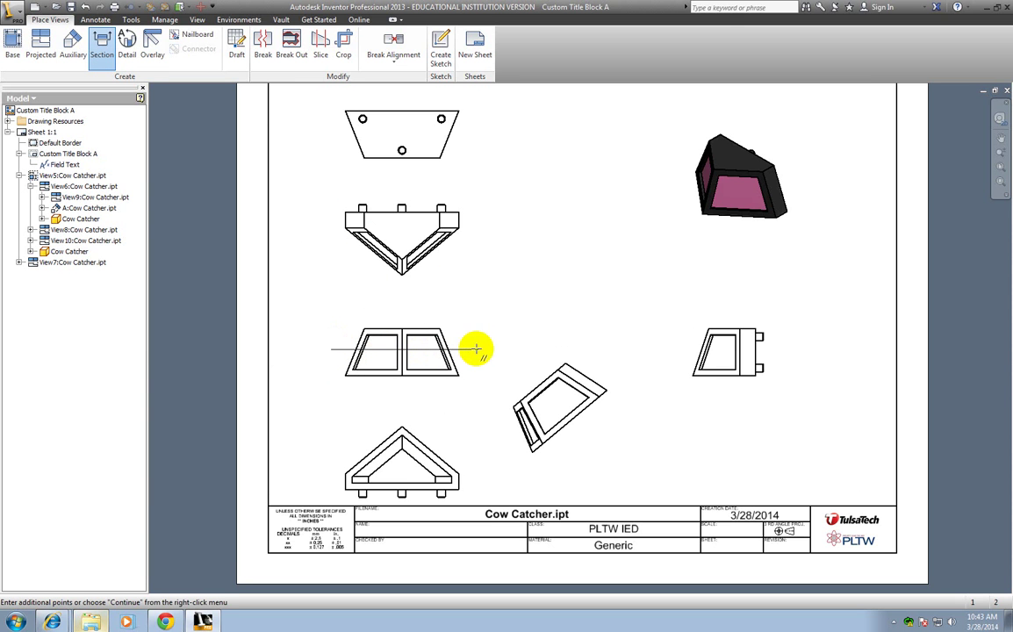
left_click(478, 350)
key("Return")
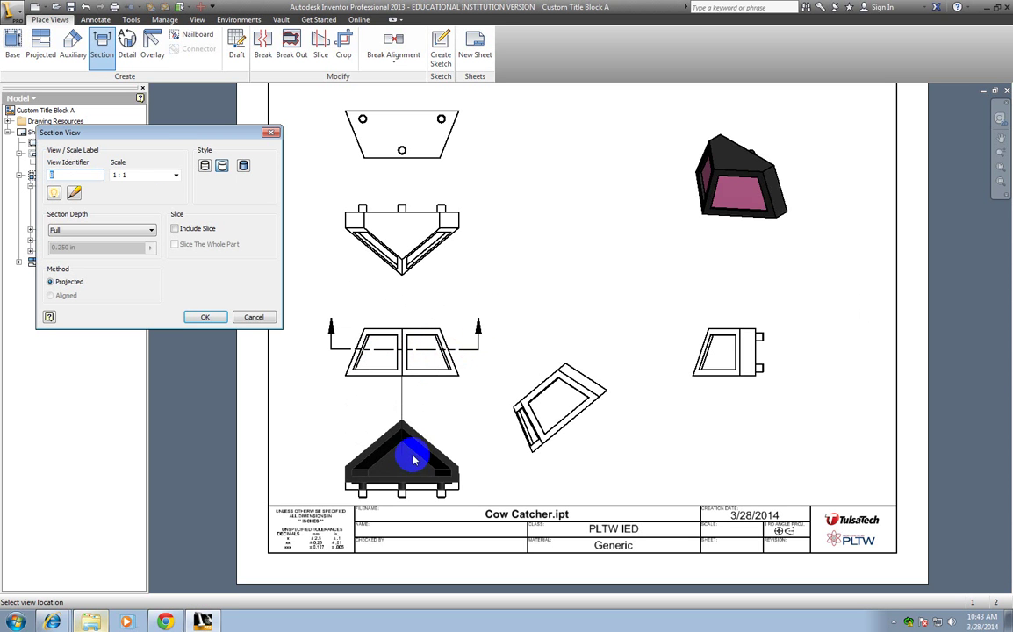
left_click(409, 281)
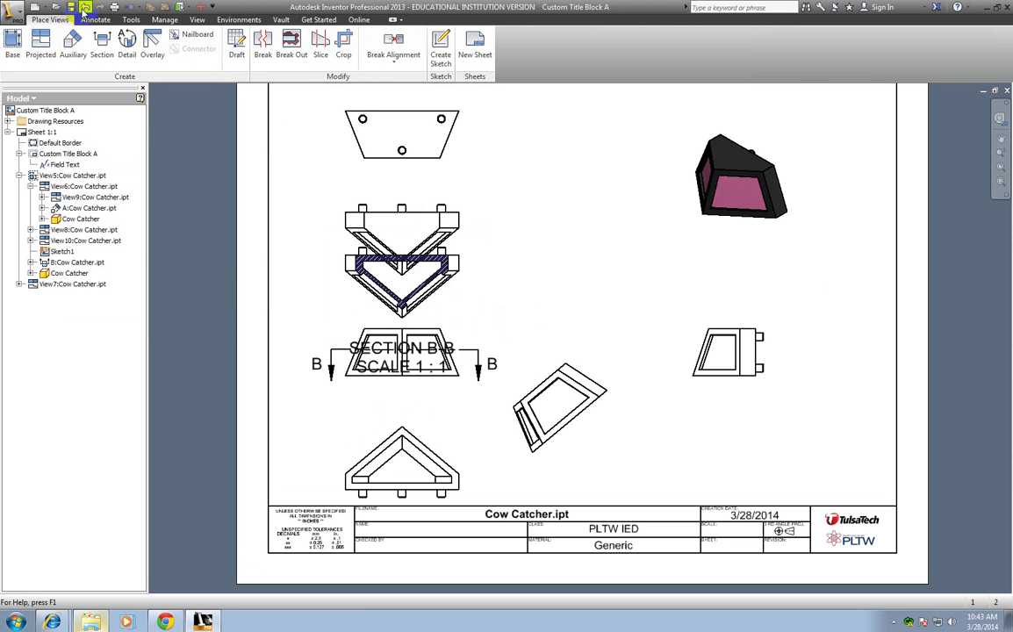
left_click(83, 7)
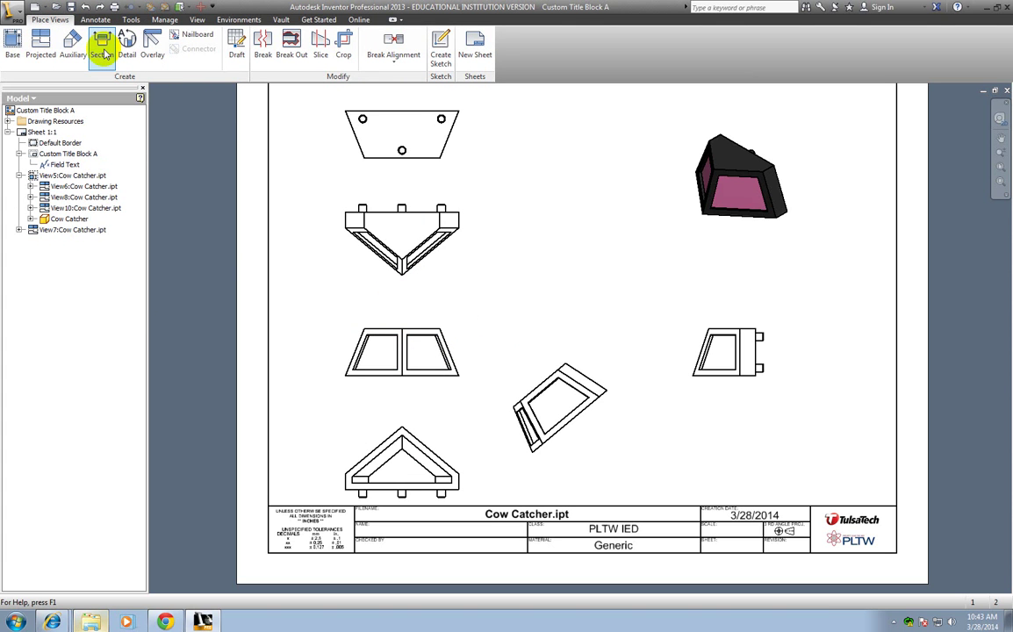
Create aligned section view B at 1:1 from a stepped line through the front view's center and right half, placing it unaligned above the auxiliary view.
left_click(379, 328)
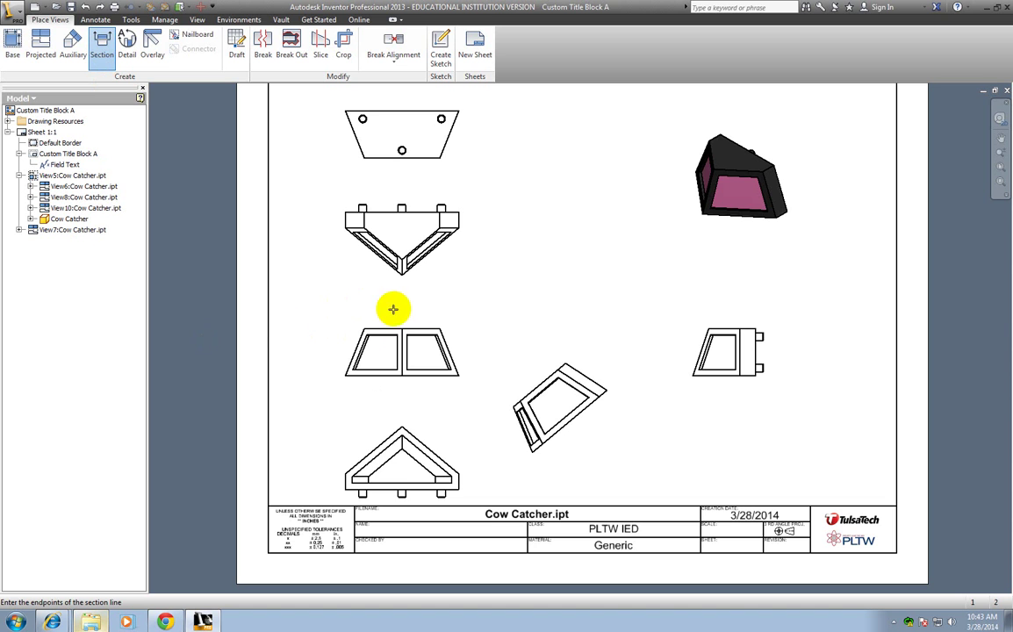
left_click(400, 309)
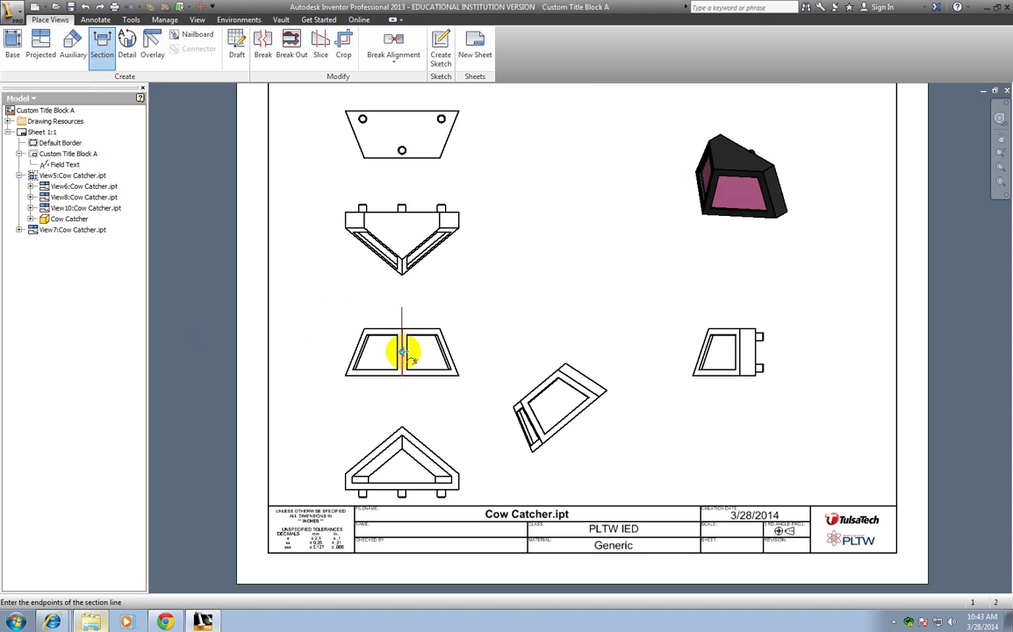
left_click(402, 351)
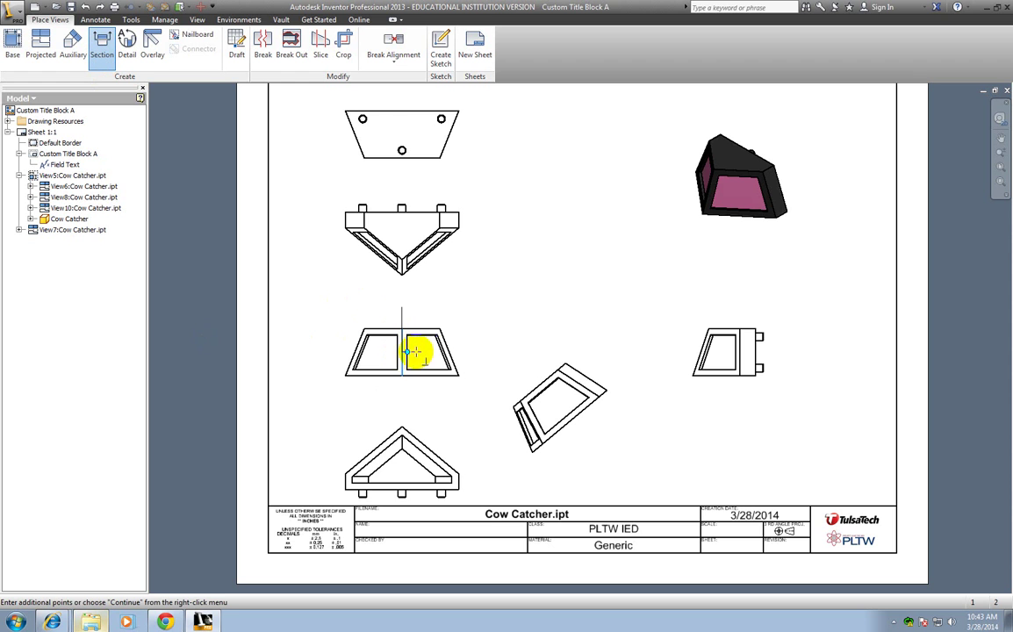
left_click(473, 351)
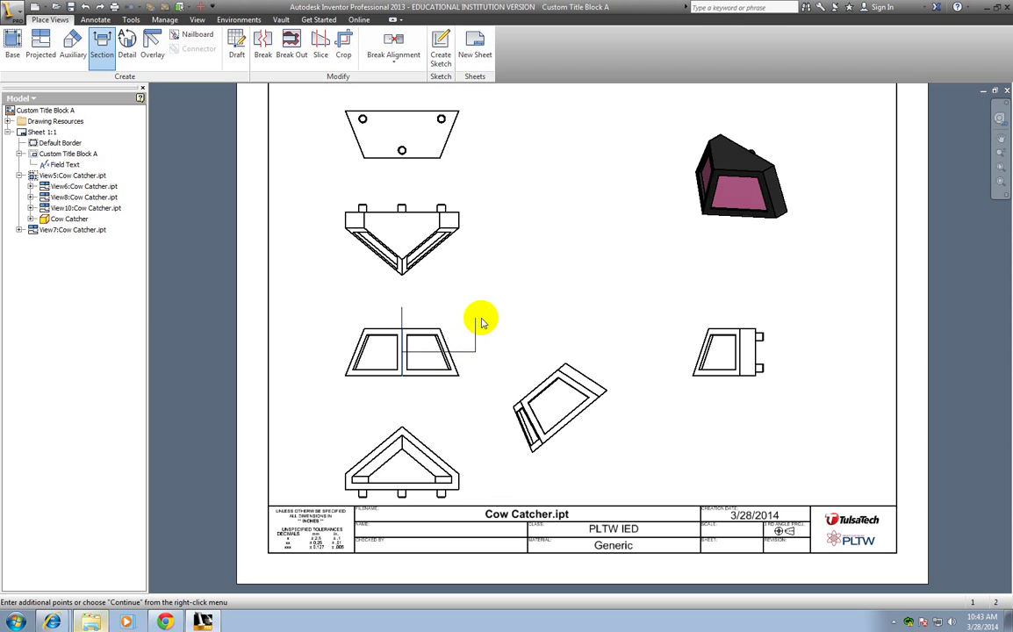
right_click(518, 318)
left_click(502, 302)
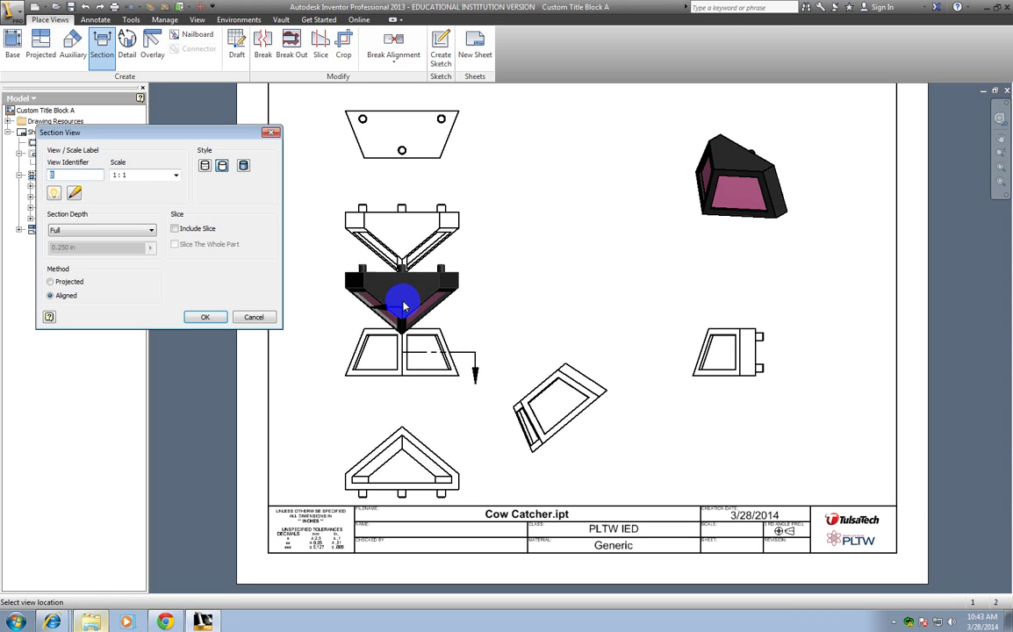
left_click_drag(372, 254, 381, 294)
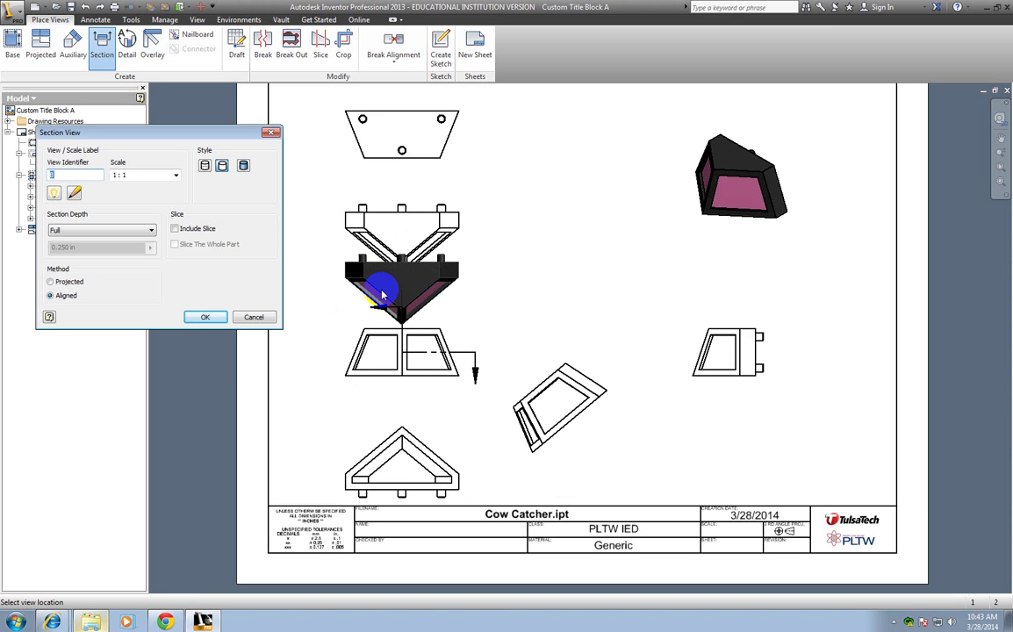
key("ctrl")
left_click_drag(382, 294, 560, 250)
left_click_drag(578, 208, 545, 309)
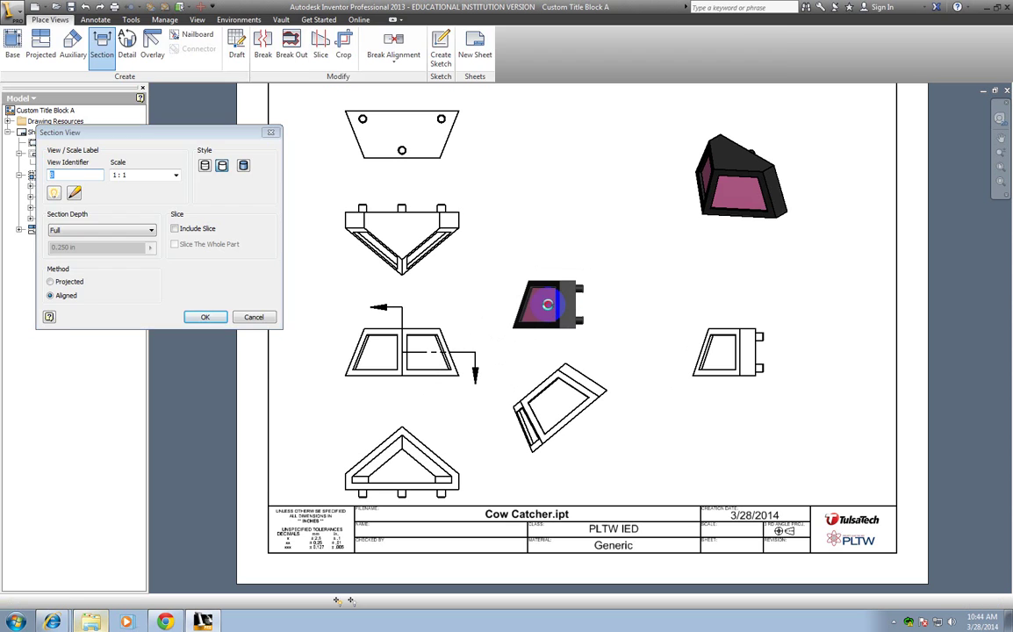
left_click(549, 309)
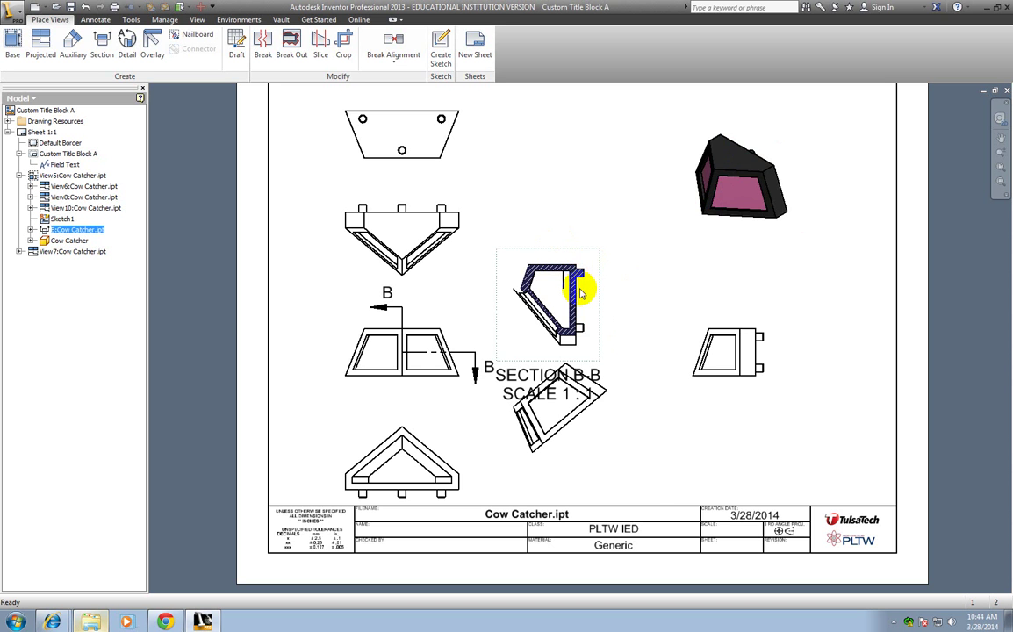
Set section view B's display style to shaded.
double_click(580, 293)
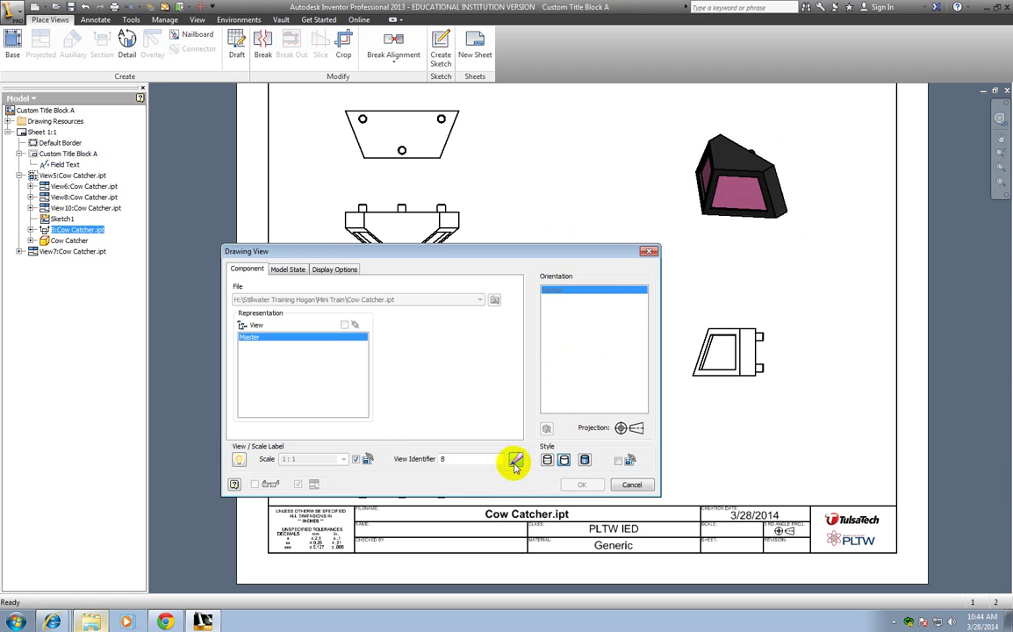
left_click(583, 459)
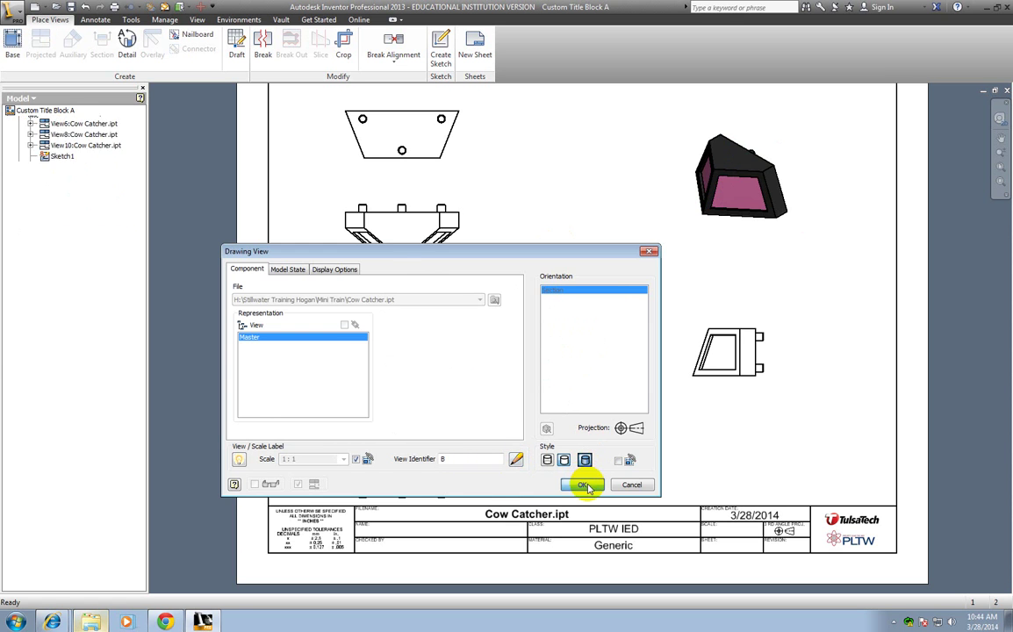
left_click(583, 484)
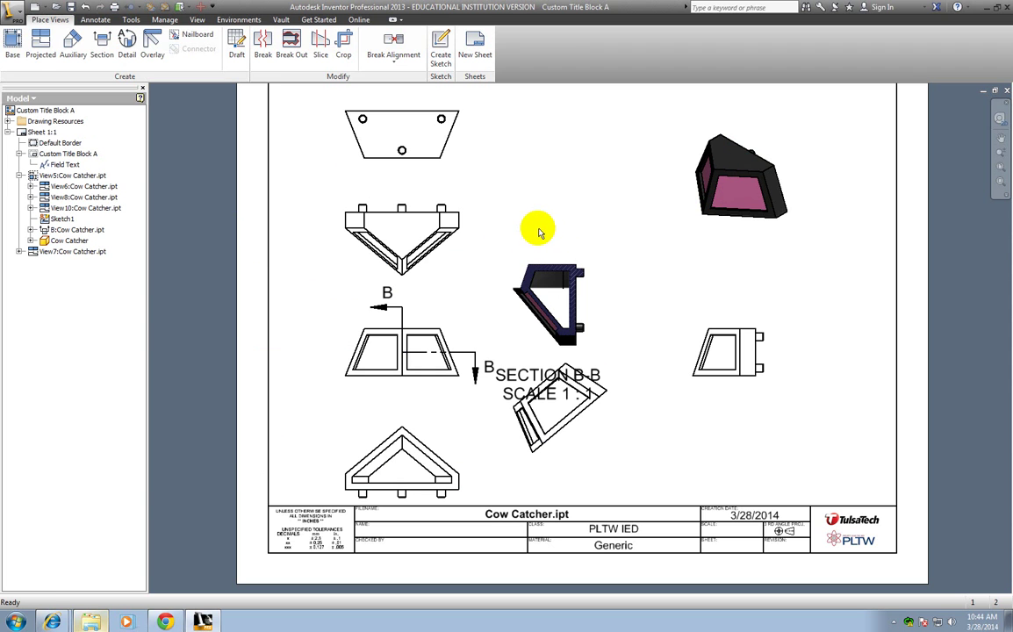
Try to project a view from shaded section B, and undo the shading and the section view.
left_click(42, 49)
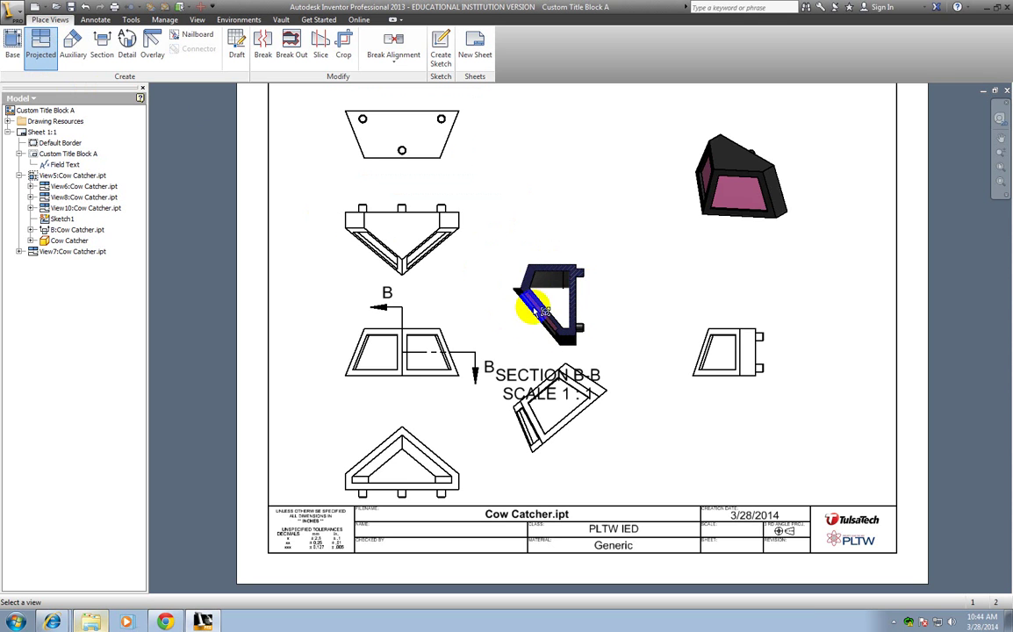
key("Escape")
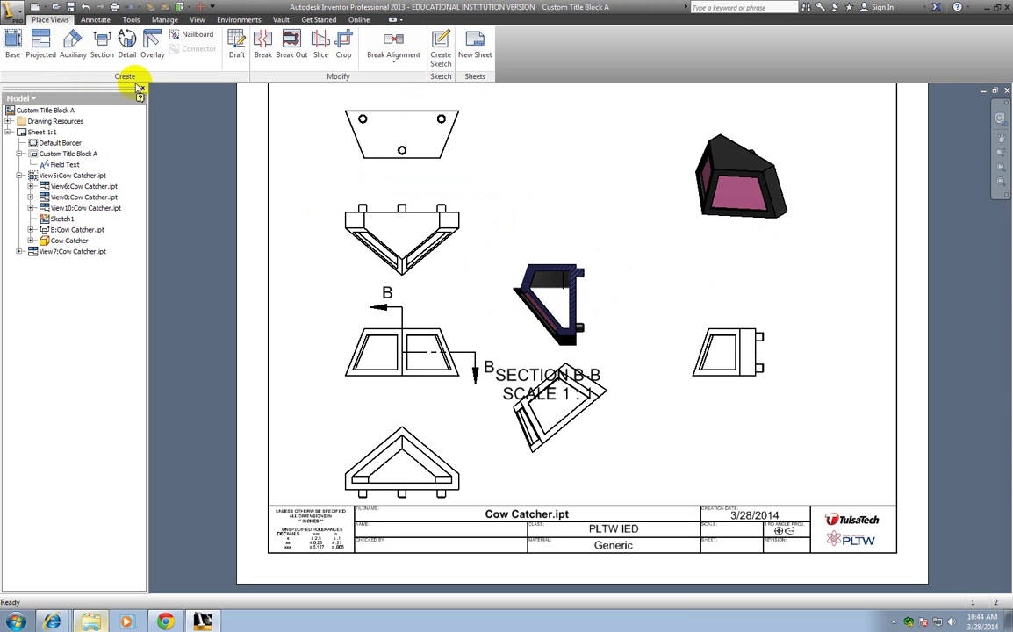
left_click(40, 44)
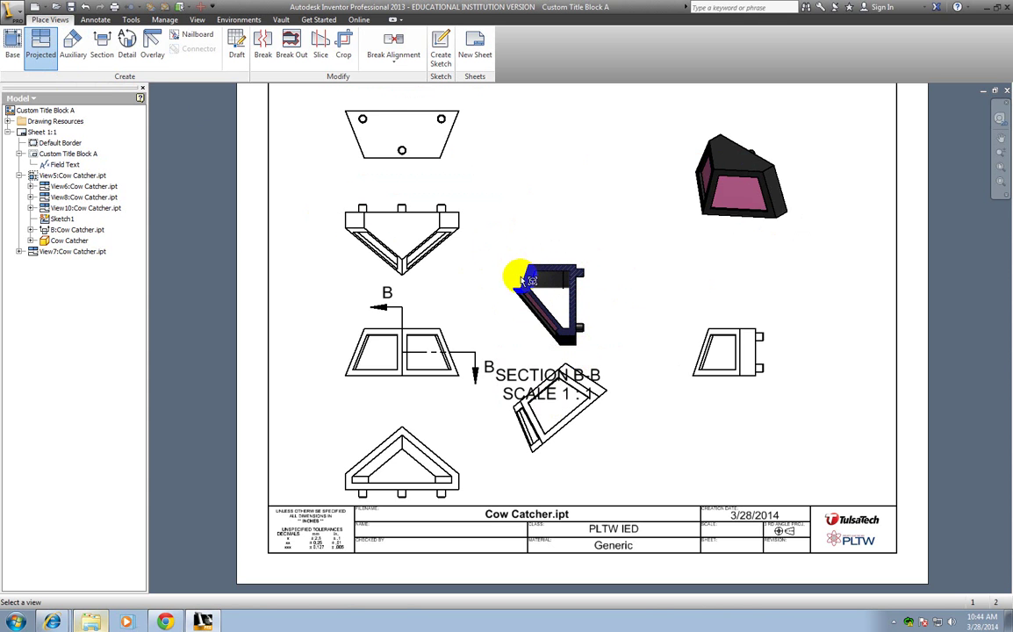
left_click(582, 276)
key("Escape")
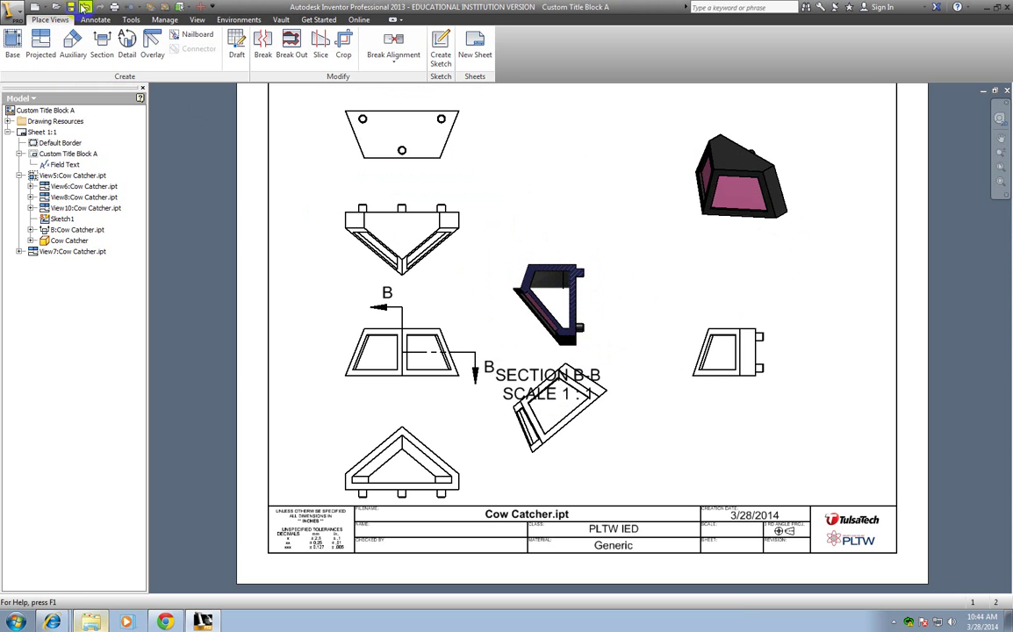
left_click(86, 7)
left_click(85, 7)
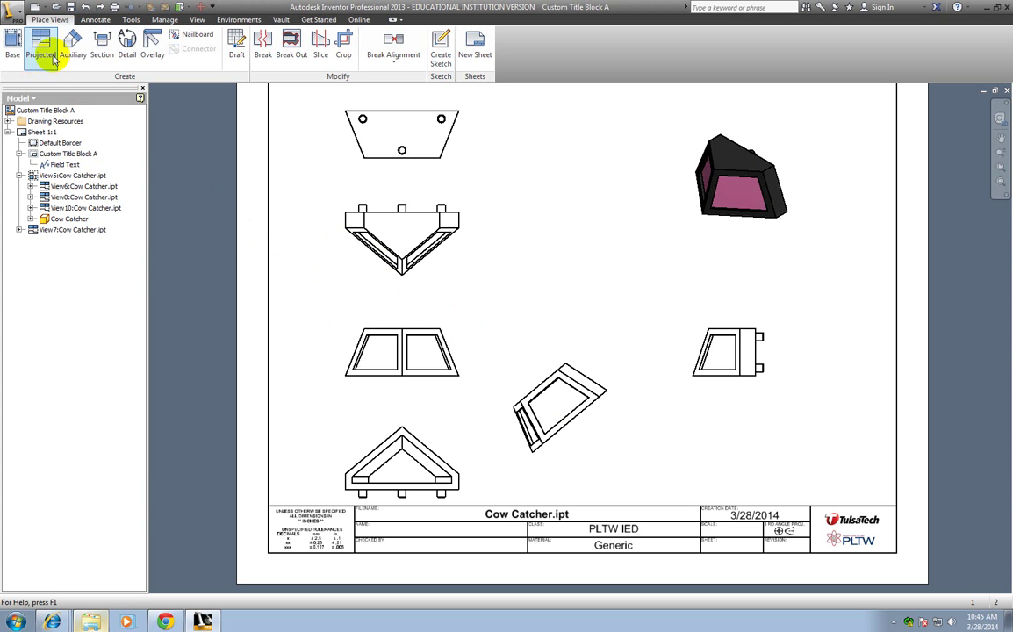
Create projected section view B at 1:1 from an L-shaped line through the front view's center and right half, placing it unaligned above the auxiliary view.
left_click(102, 44)
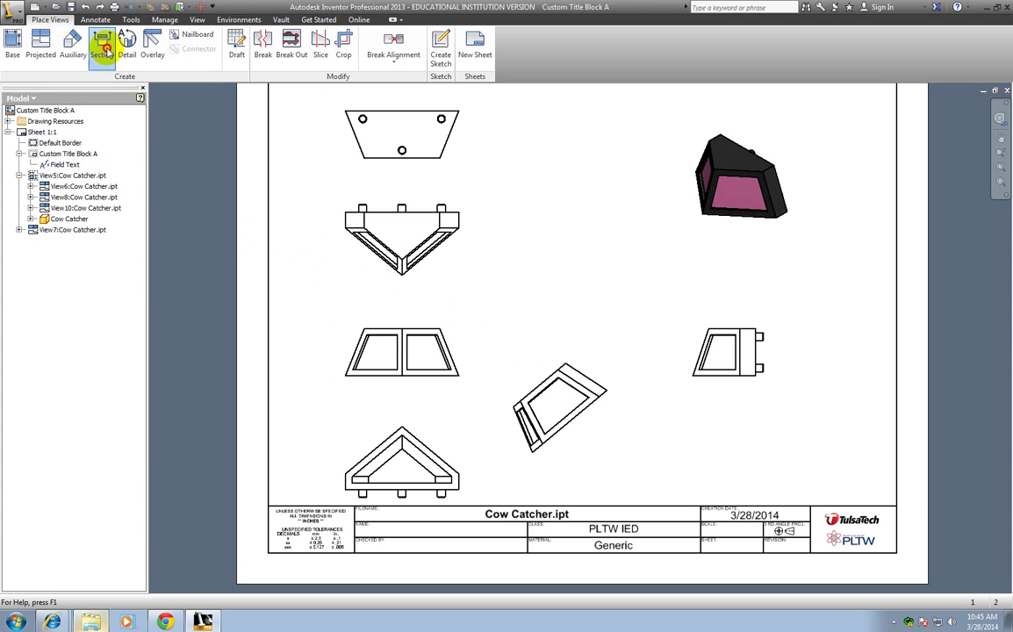
left_click(400, 312)
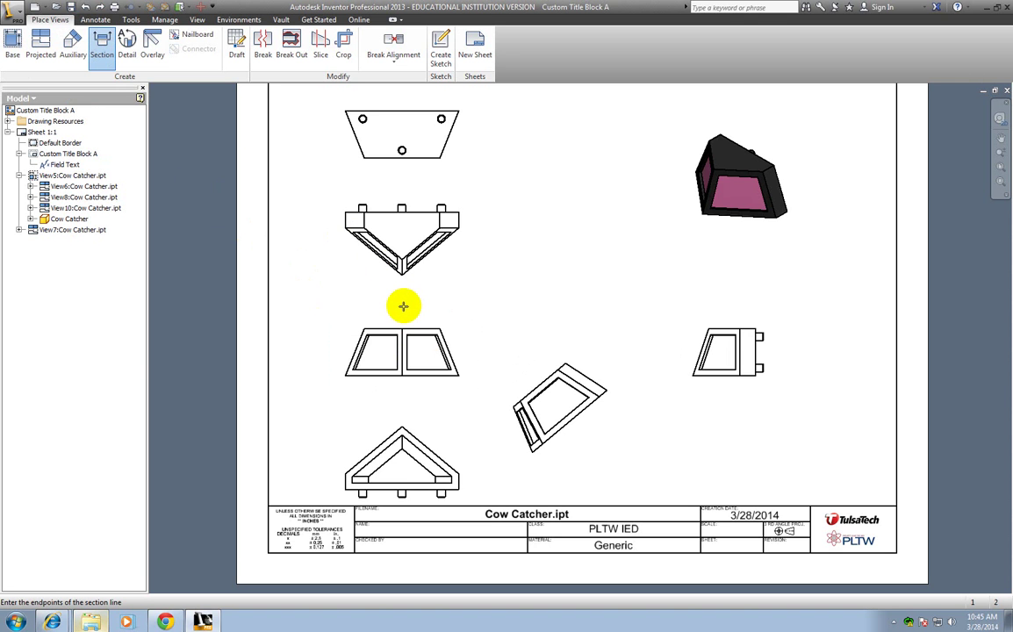
left_click(401, 308)
left_click(401, 352)
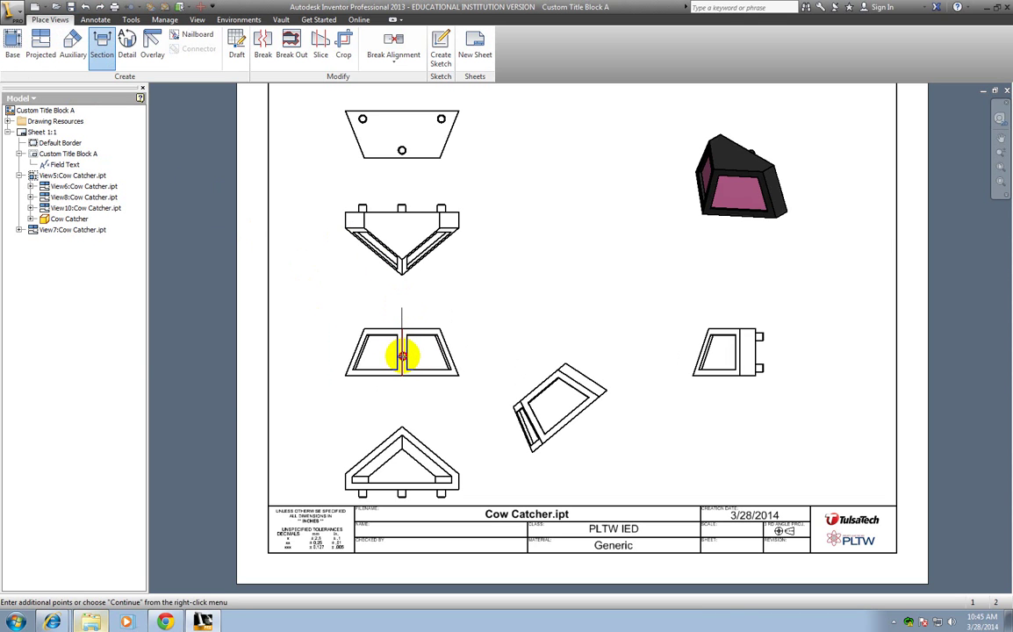
left_click(474, 356)
right_click(518, 354)
left_click(518, 325)
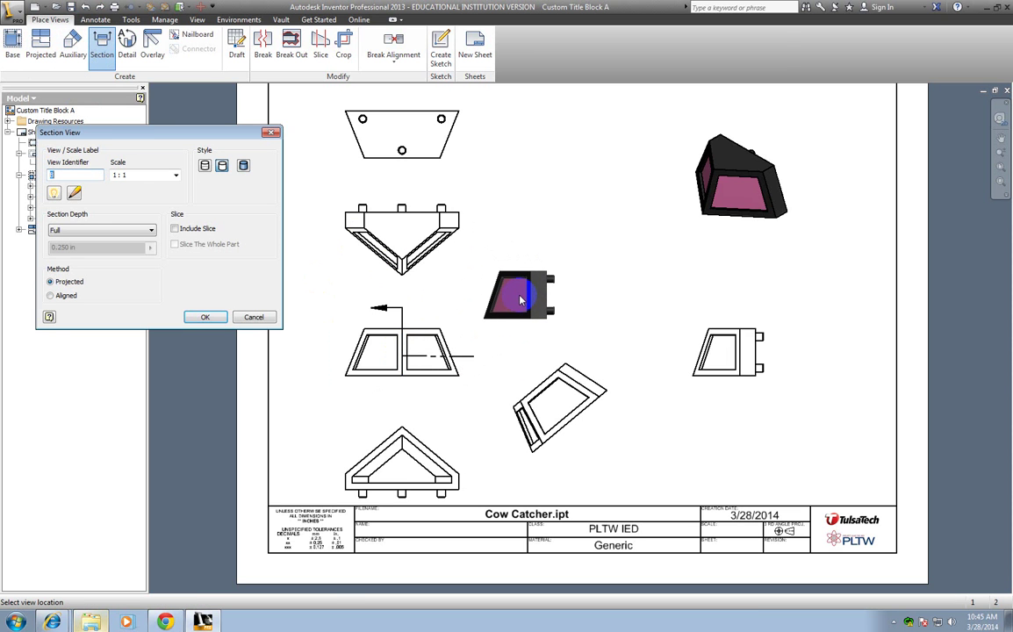
left_click(522, 301)
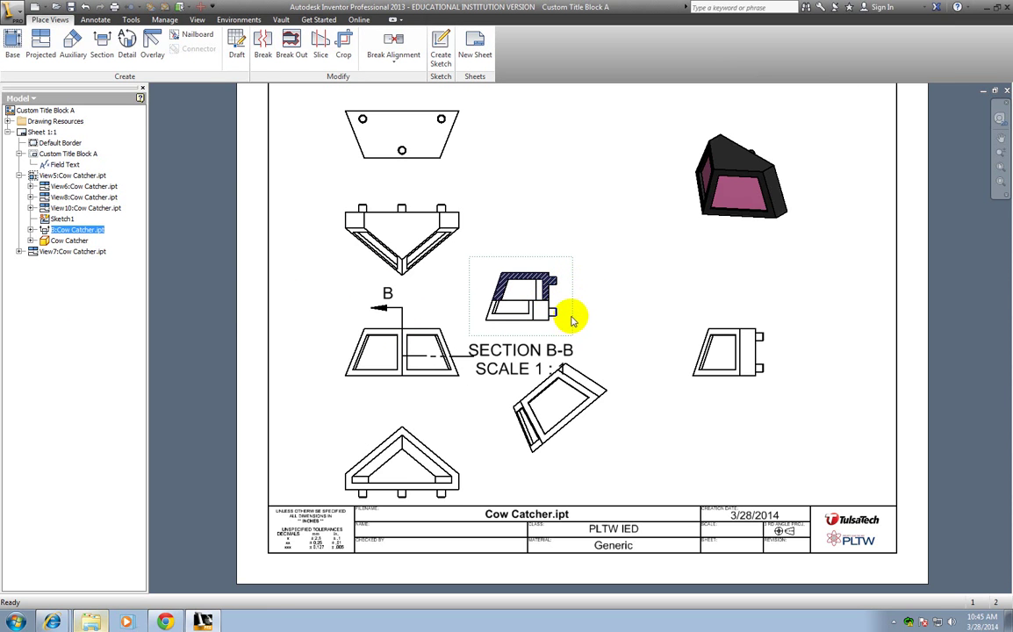
Apply the shaded display style to the L-shaped cut's section view B.
double_click(570, 321)
left_click(585, 459)
left_click(585, 484)
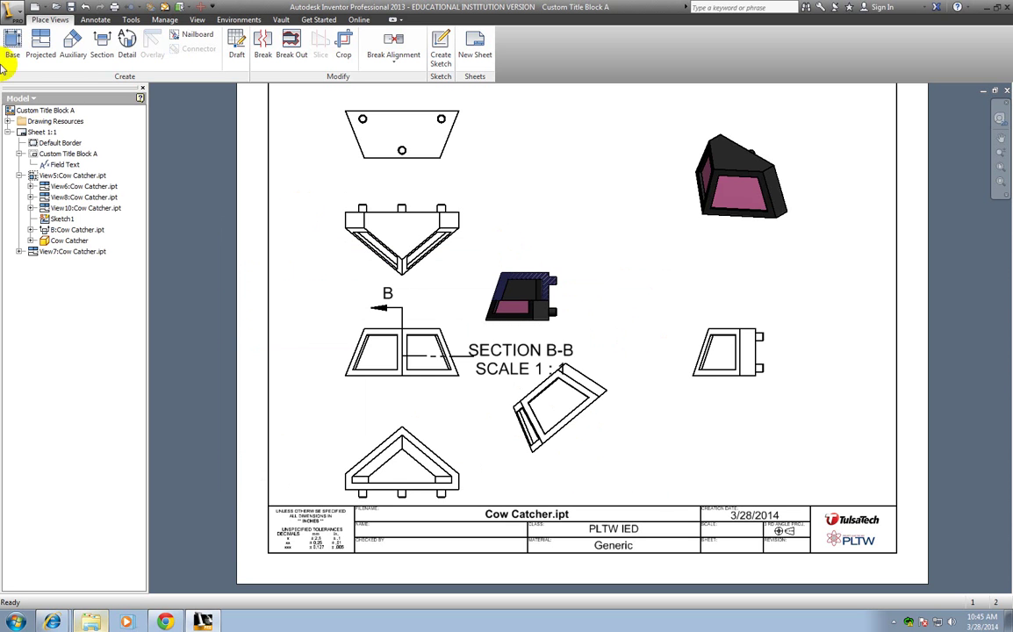
Project a shaded isometric view from the L-shaped section B and place it above the section, to the right of the top view.
left_click(43, 53)
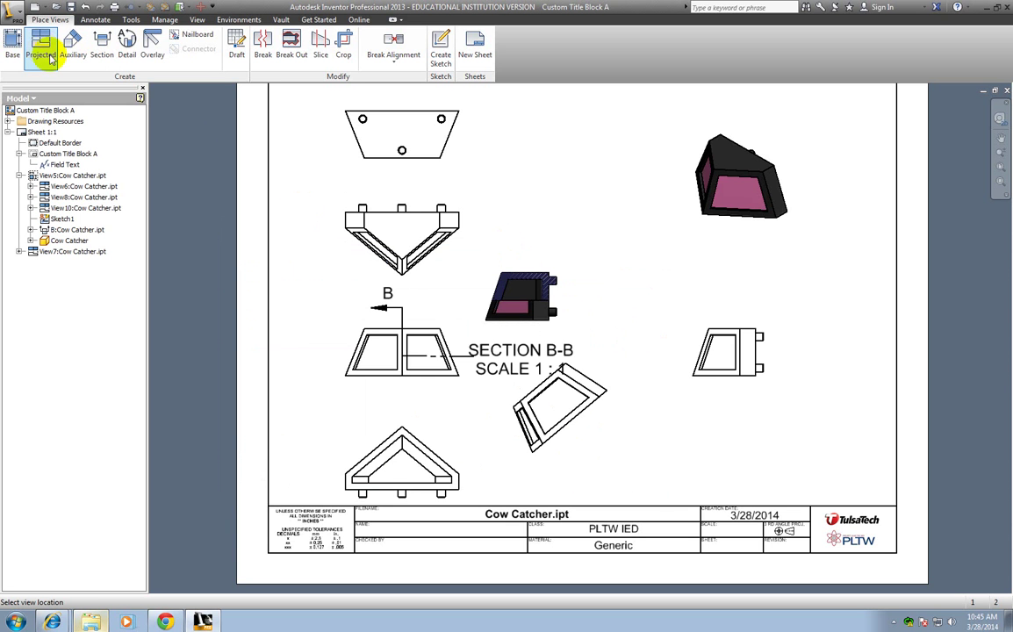
left_click(558, 307)
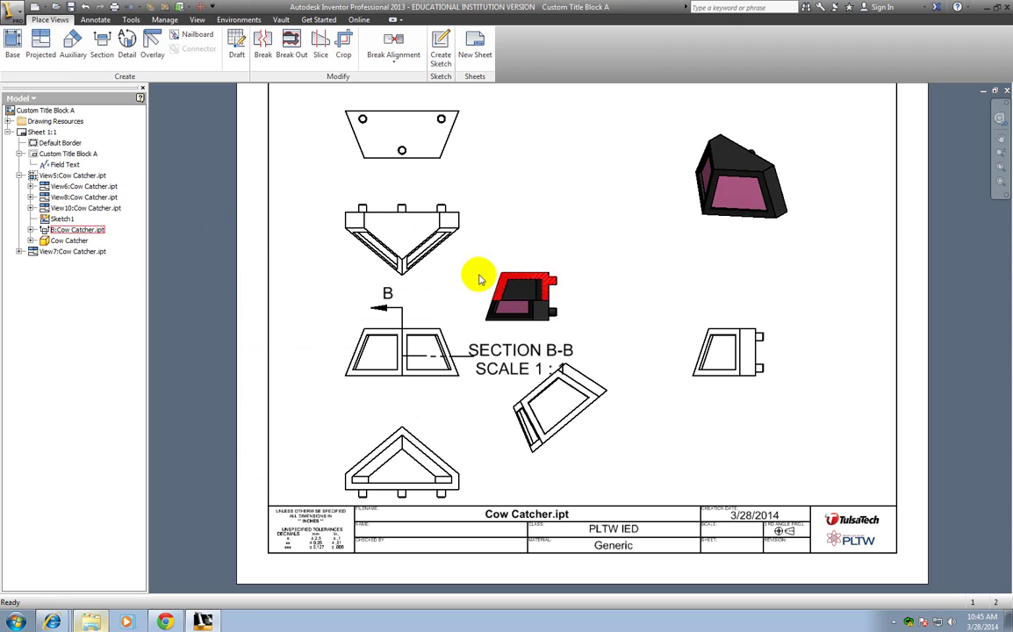
left_click(40, 42)
left_click(523, 280)
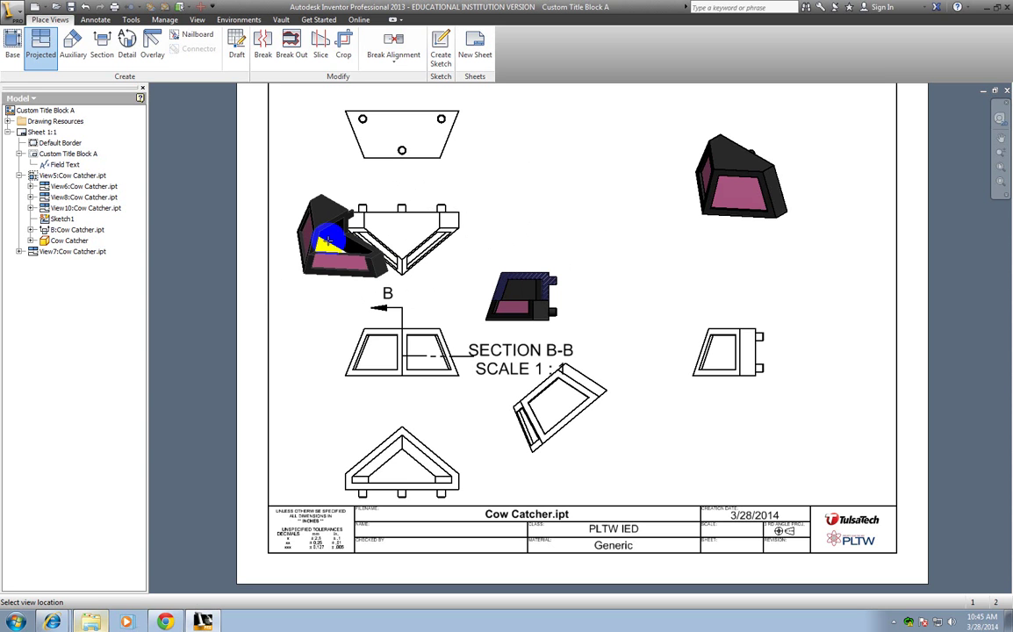
left_click(328, 239)
right_click(331, 249)
left_click(375, 249)
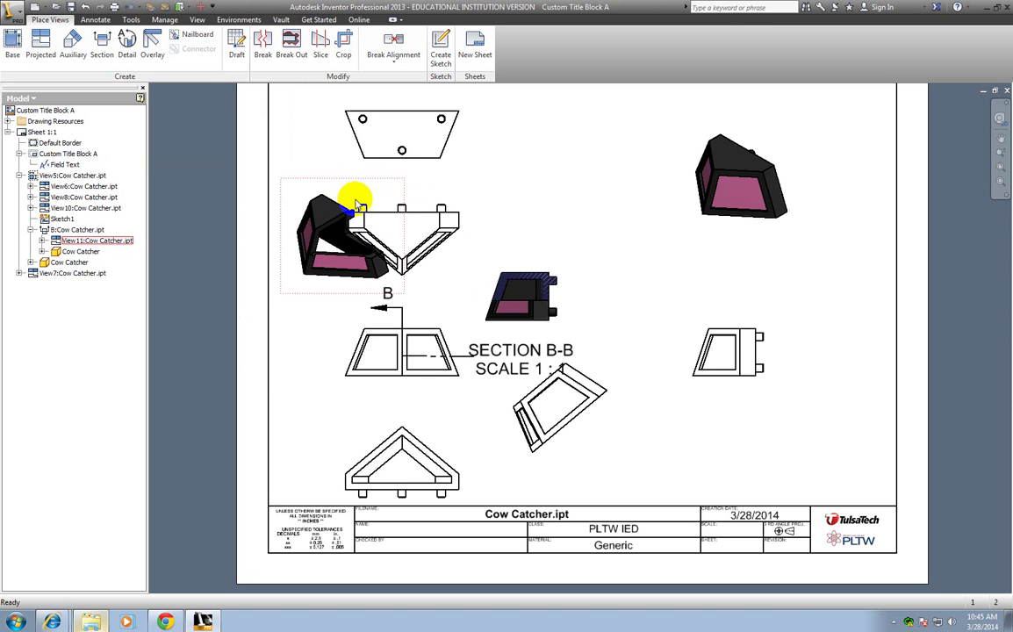
left_click(396, 182)
left_click_drag(397, 183, 624, 163)
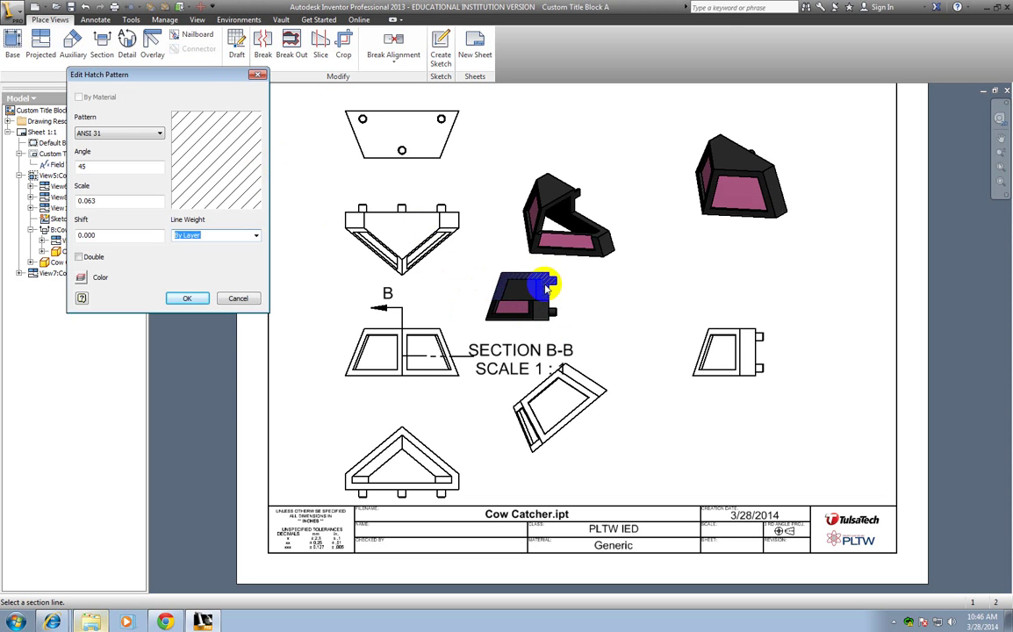
Set the hatch pattern color of section view B to white.
left_click(81, 277)
left_click(222, 147)
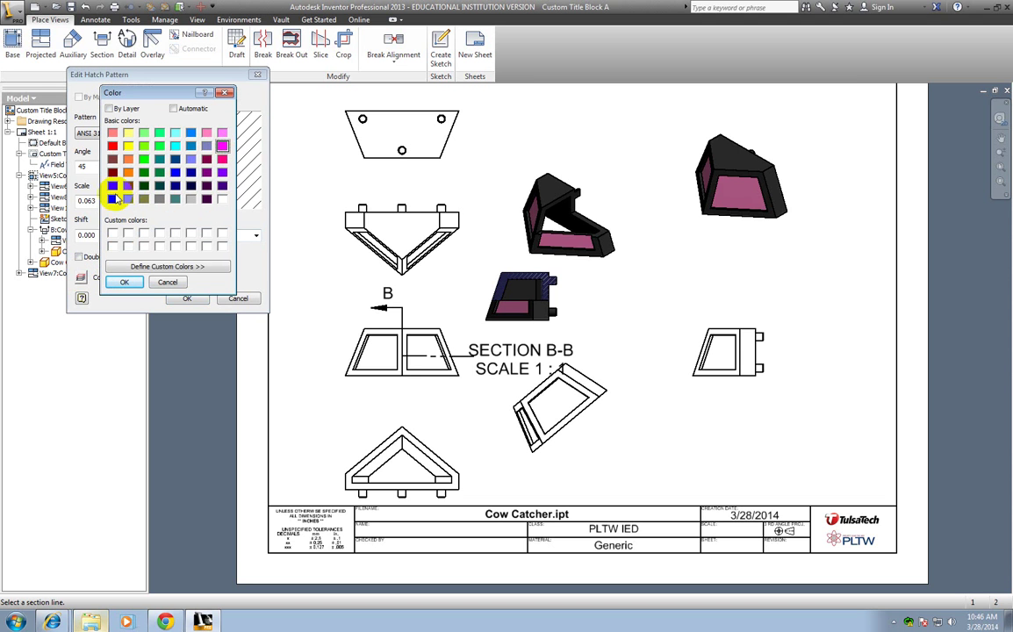
left_click(124, 282)
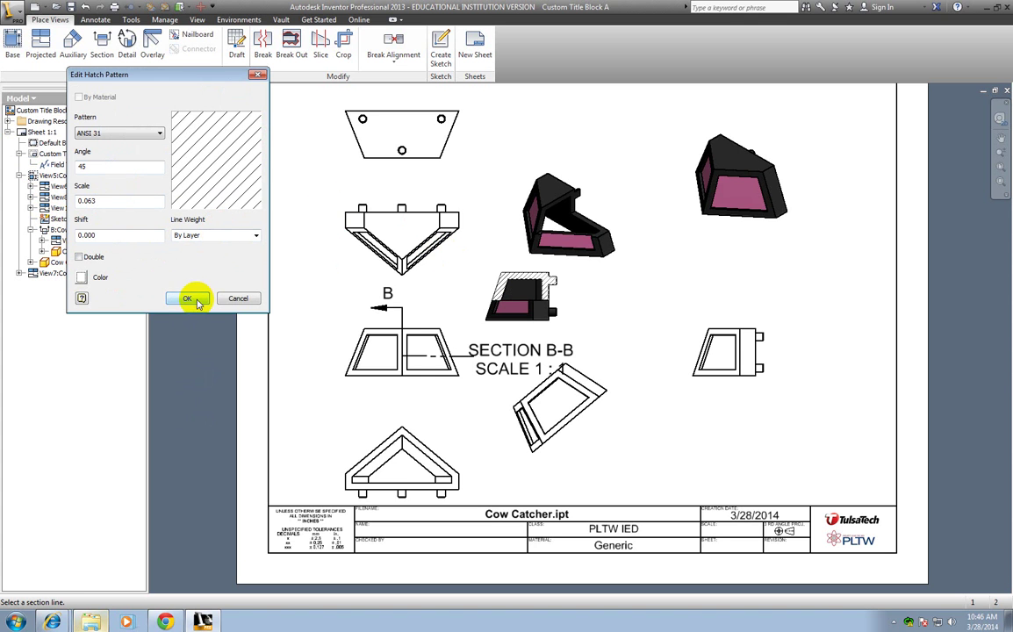
left_click(196, 302)
Delete section view B while keeping the isometric cutaway view projected from it.
left_click(554, 226)
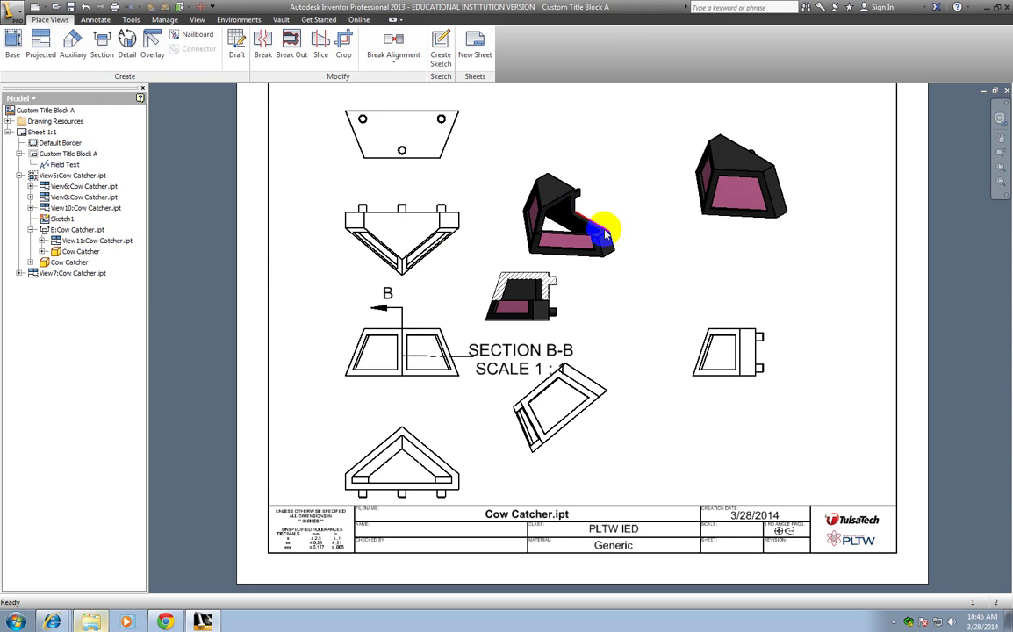
scroll(605, 233, "up", 5)
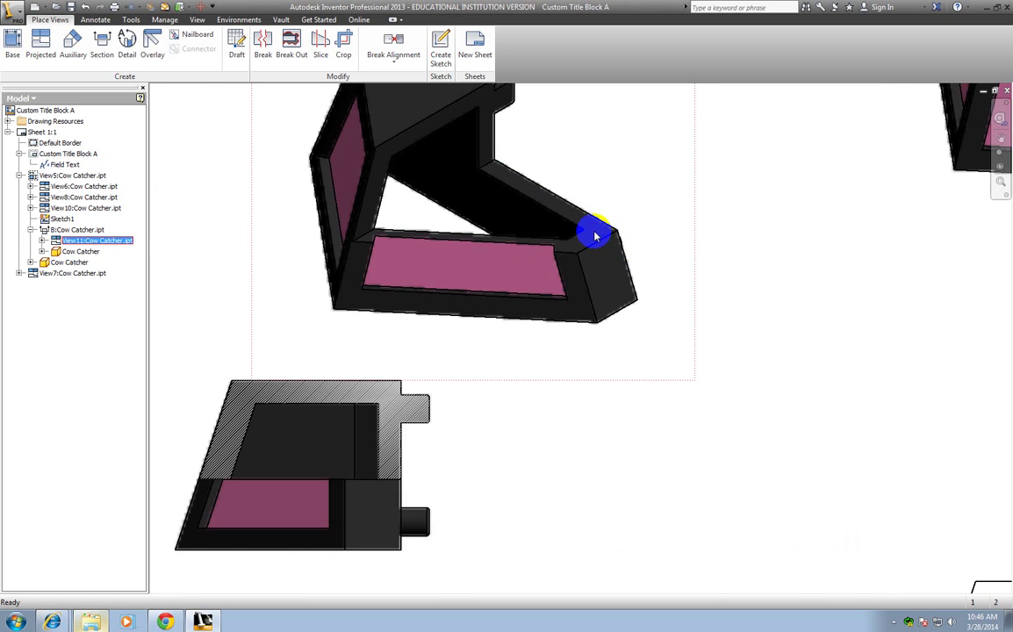
scroll(596, 235, "down", 5)
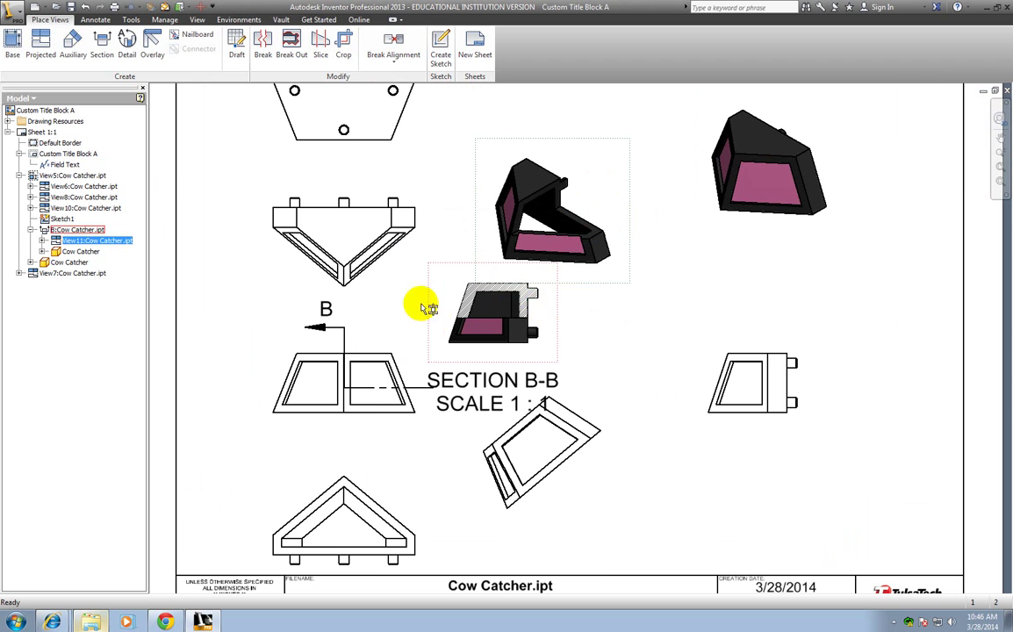
left_click(553, 233)
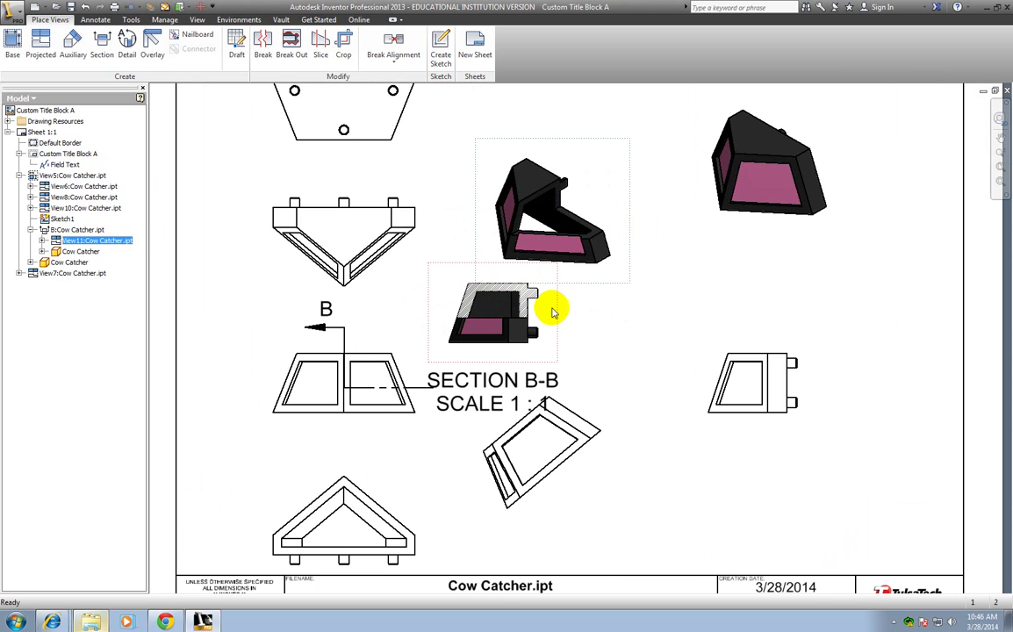
left_click(552, 308)
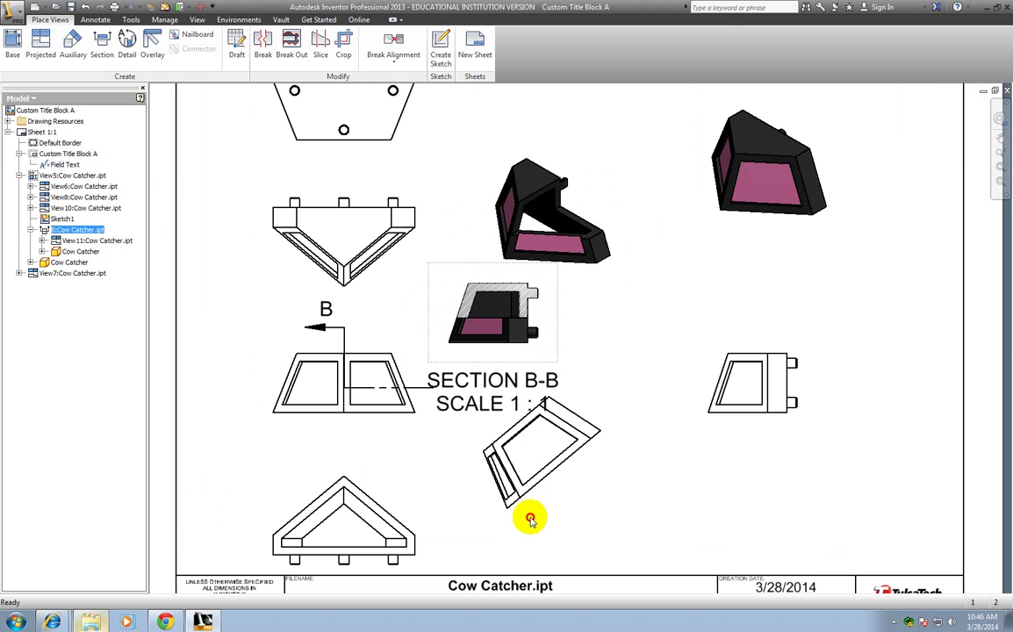
key("Delete")
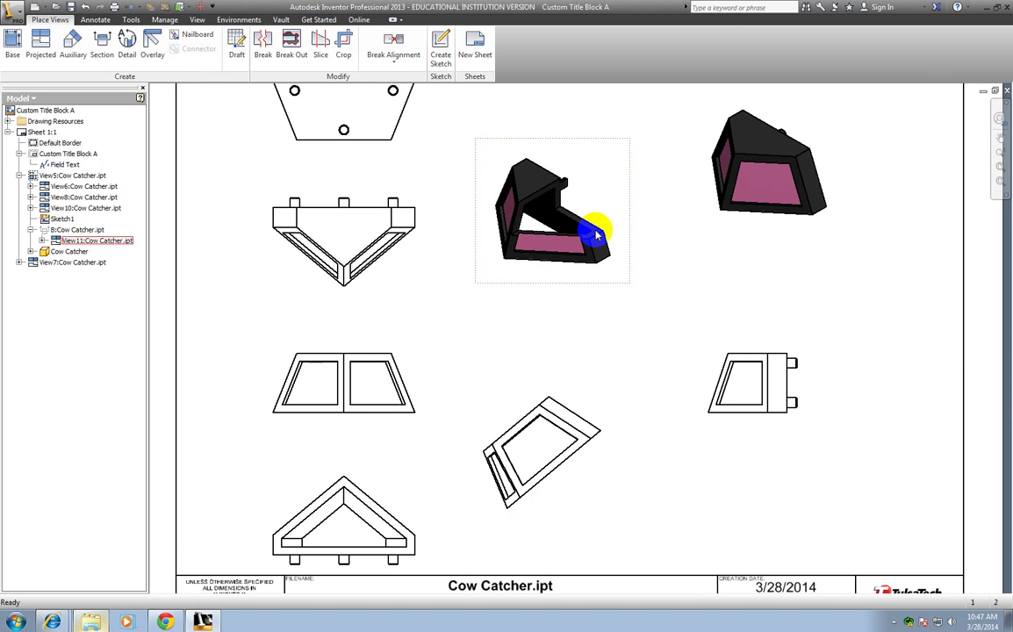
Reposition the isometric cutaway view between the top view and the full shaded isometric view.
left_click(623, 151)
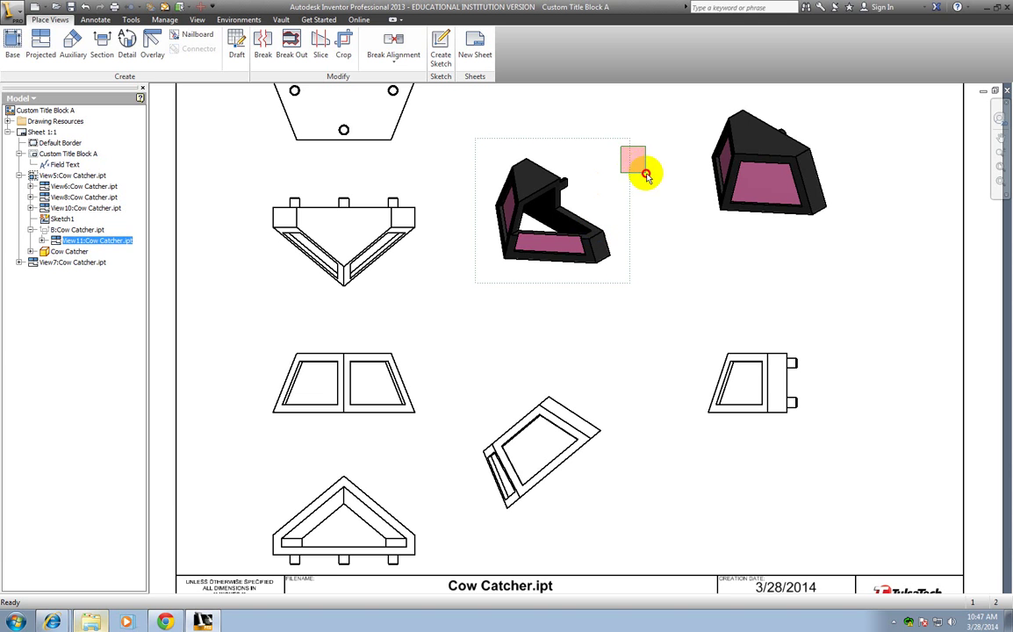
left_click_drag(622, 140, 646, 200)
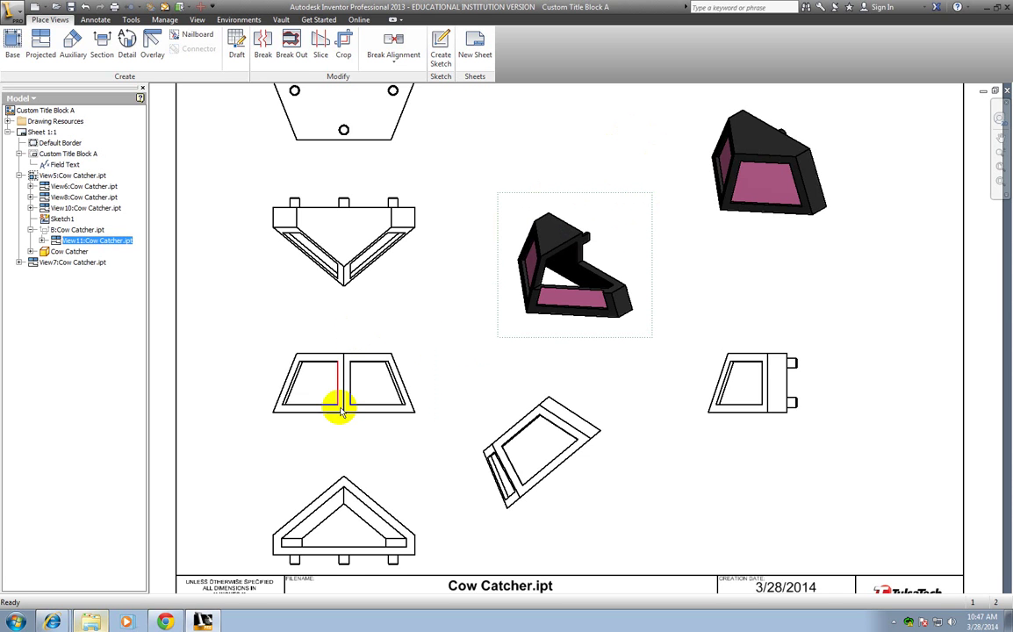
left_click(582, 281)
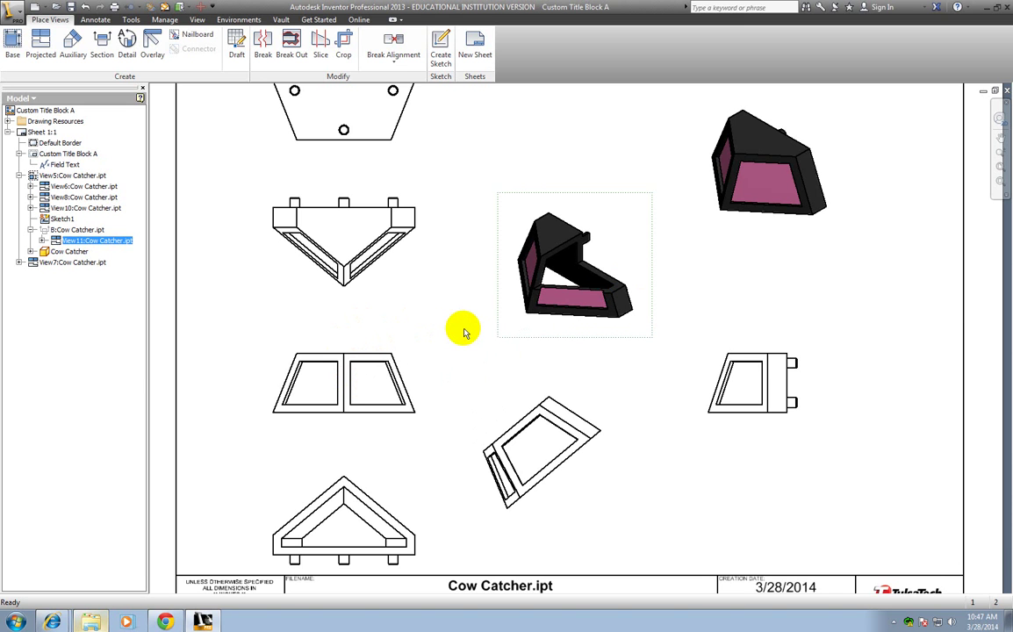
left_click_drag(653, 203, 653, 167)
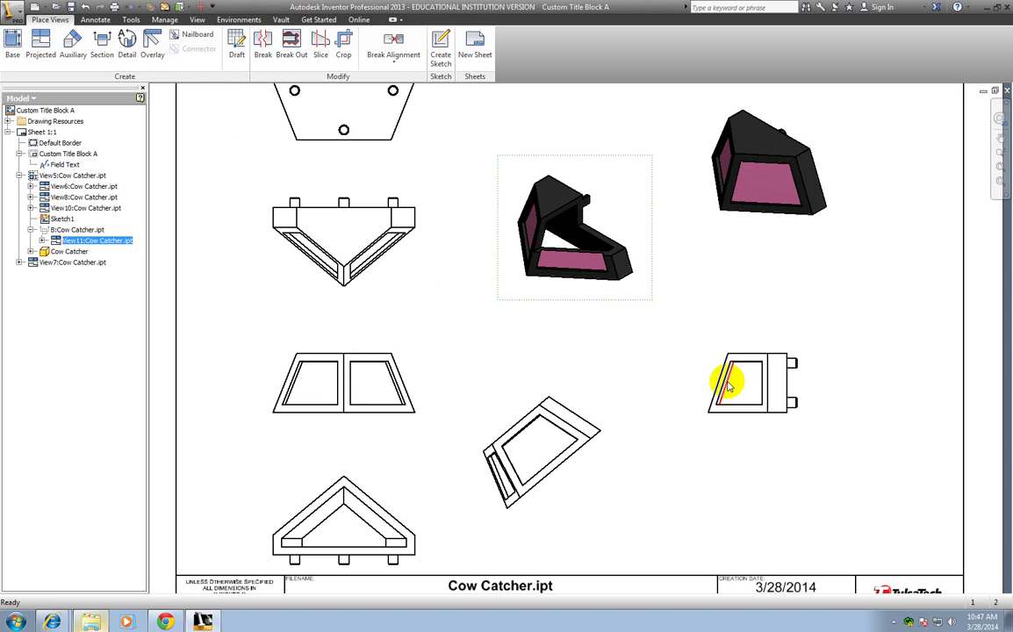
left_click(123, 59)
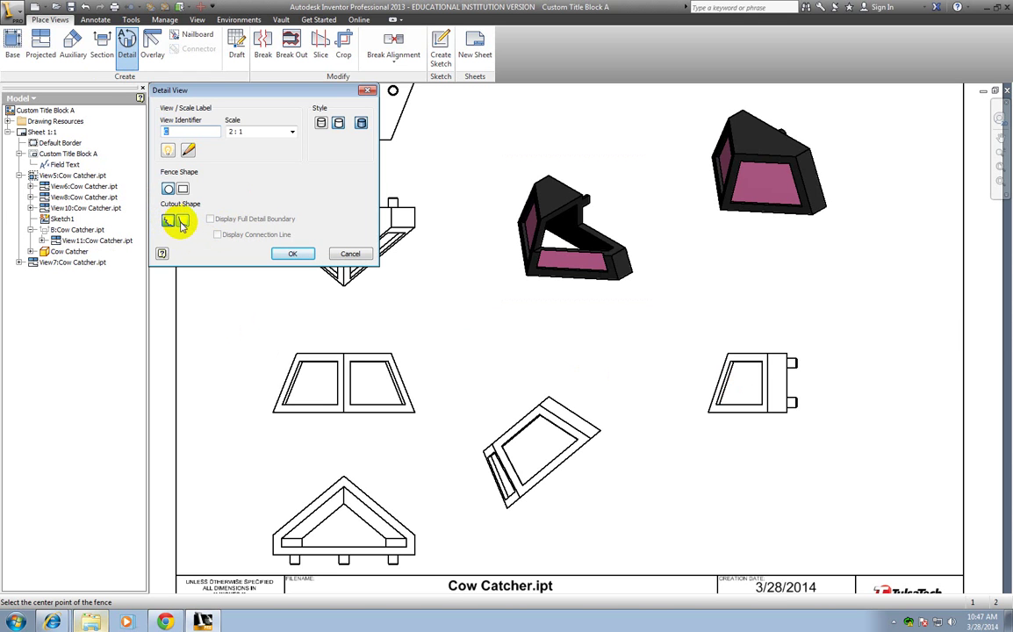
left_click(181, 222)
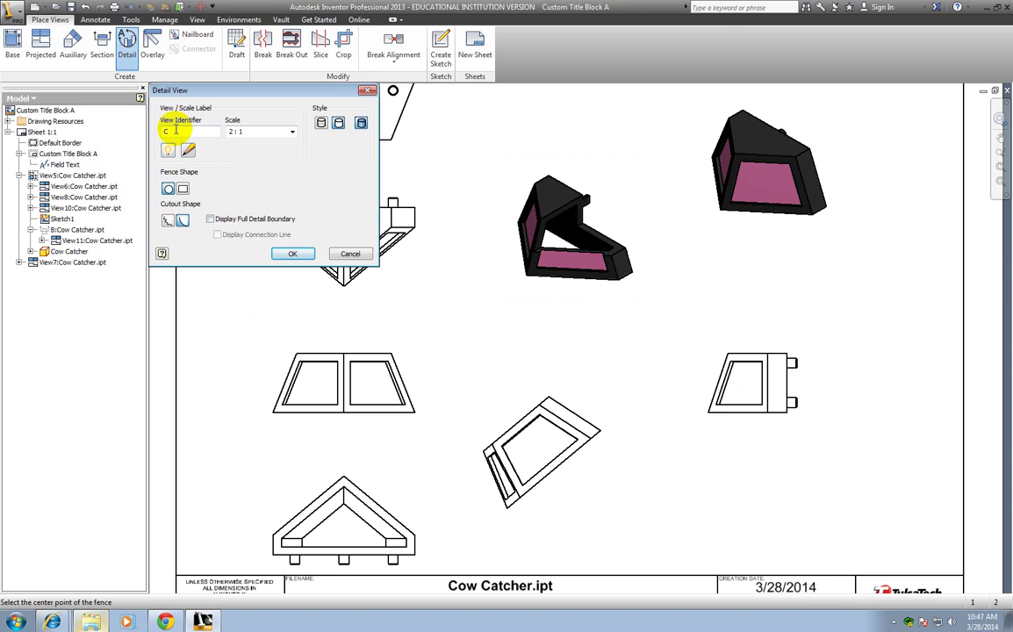
scroll(569, 343, "down", 2)
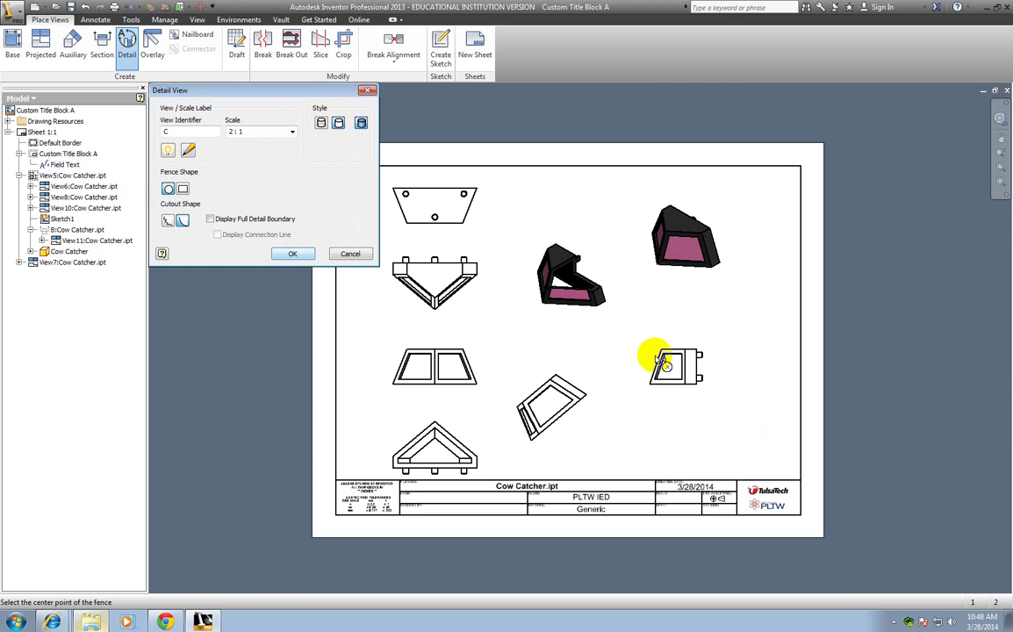
scroll(660, 378, "down", 4)
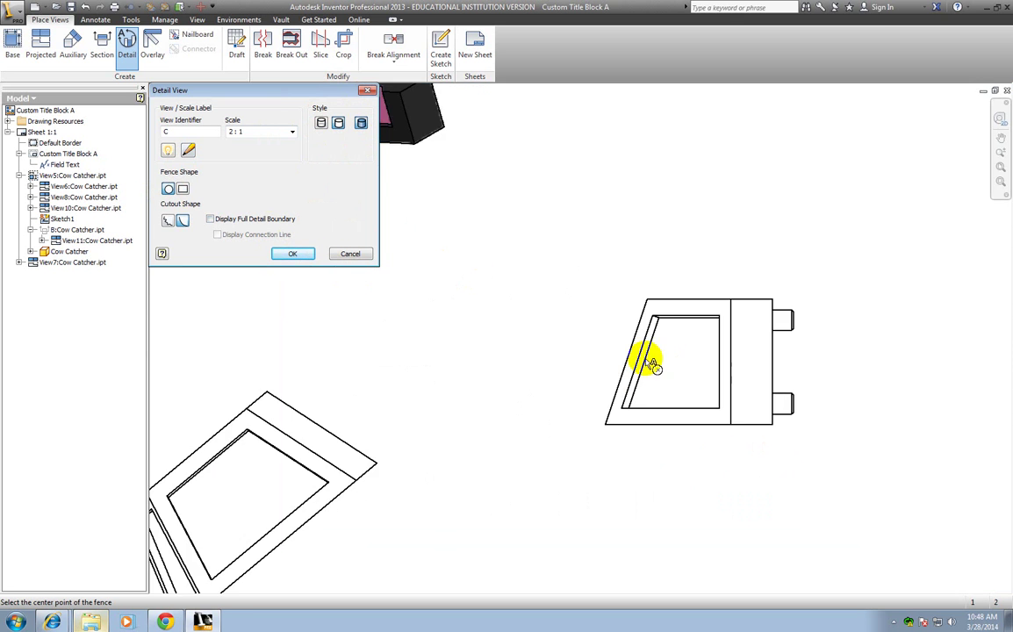
left_click(647, 356)
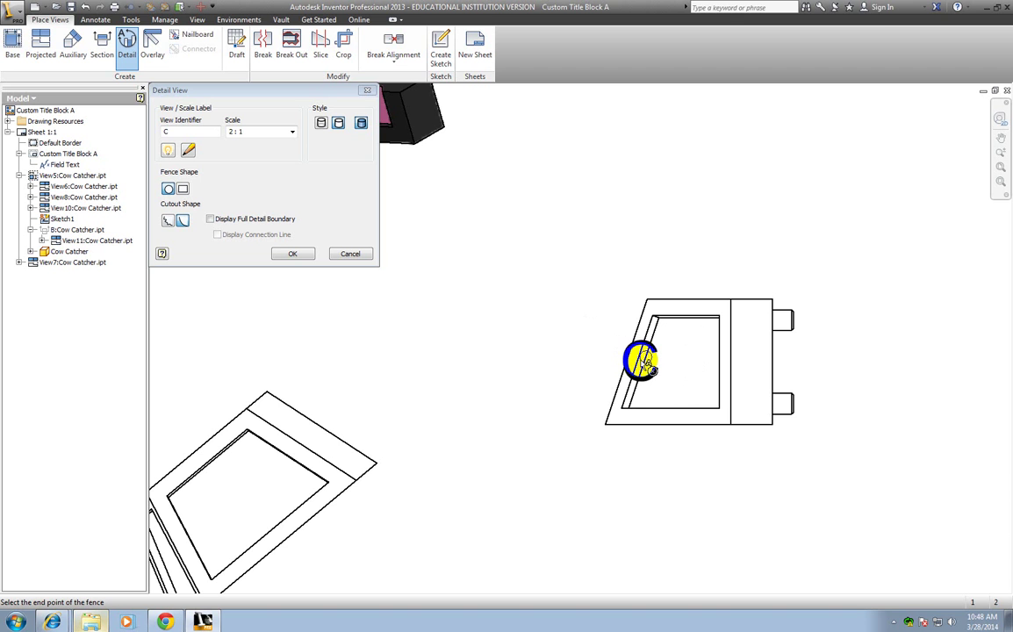
left_click(595, 324)
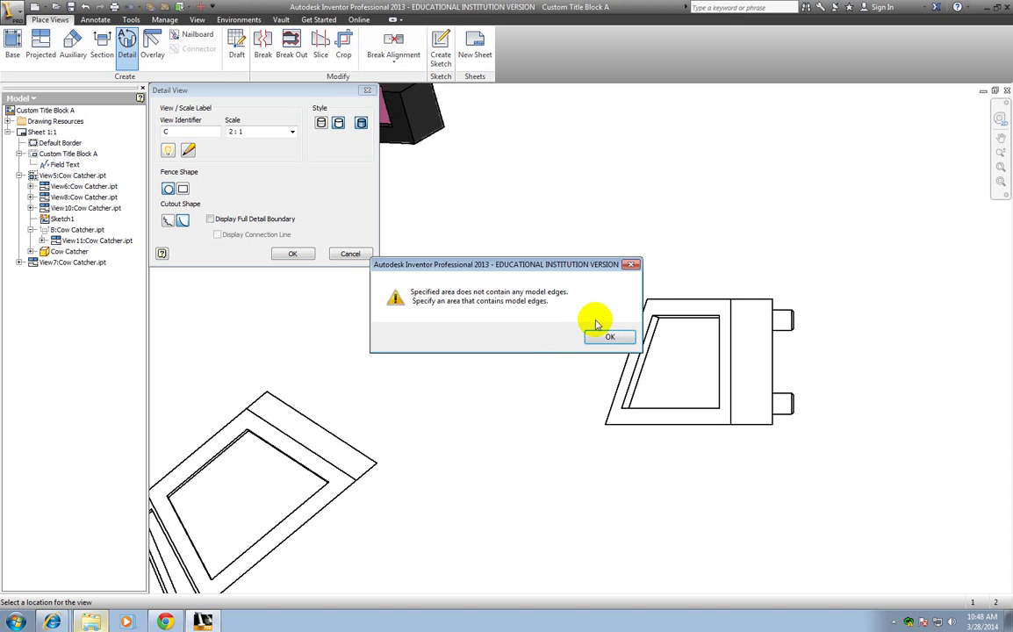
left_click(600, 336)
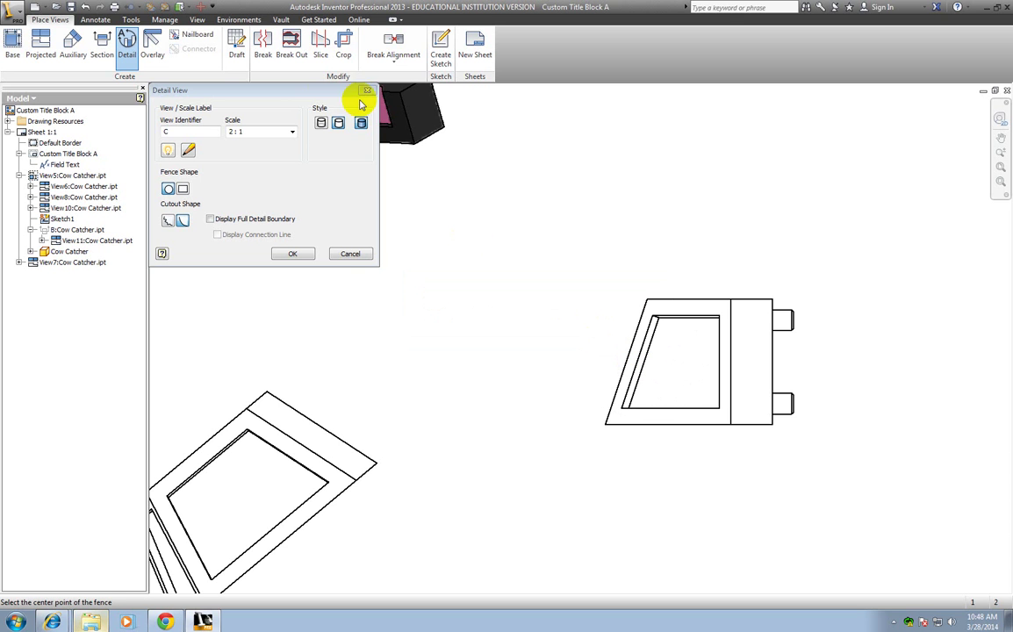
key("Escape")
scroll(576, 295, "up", 5)
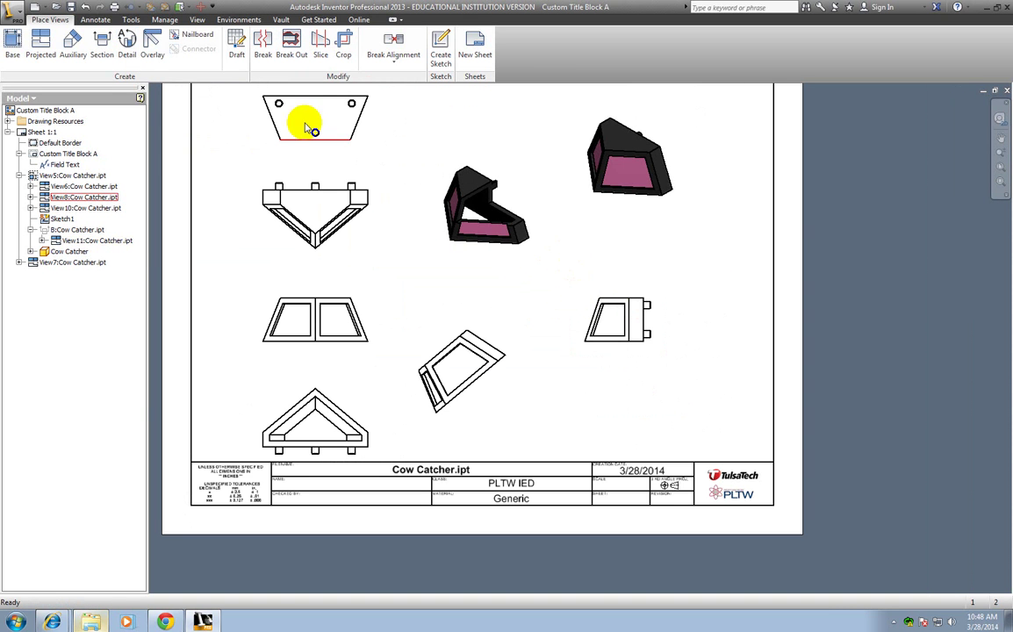
Create detail view C at 2:1 with a circular fence and jagged cutout around the side view's slanted end, placed below and right of it.
left_click(128, 46)
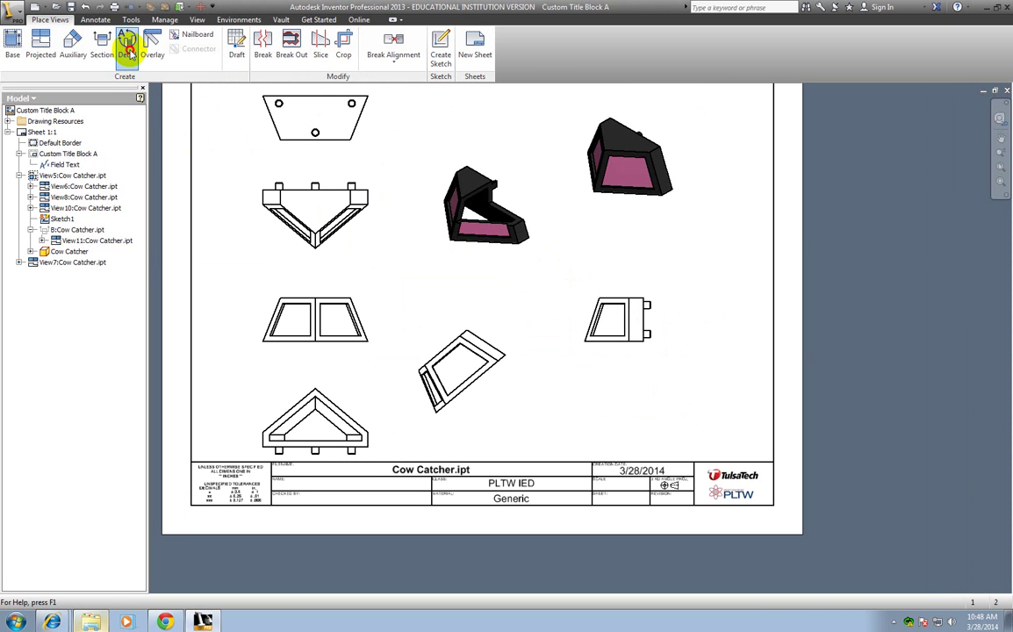
left_click(629, 296)
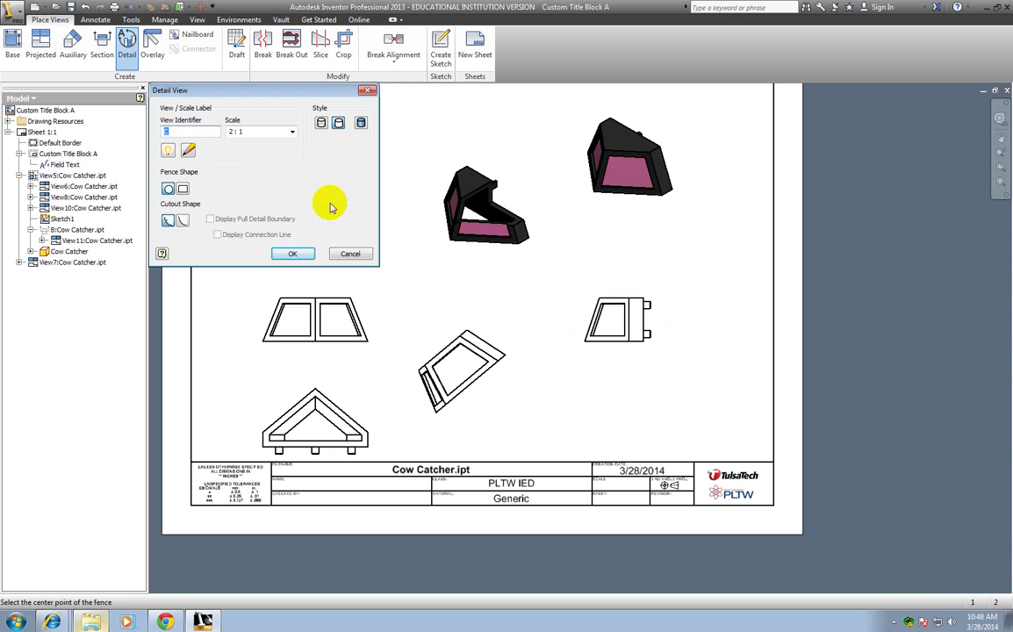
left_click(600, 317)
left_click(583, 302)
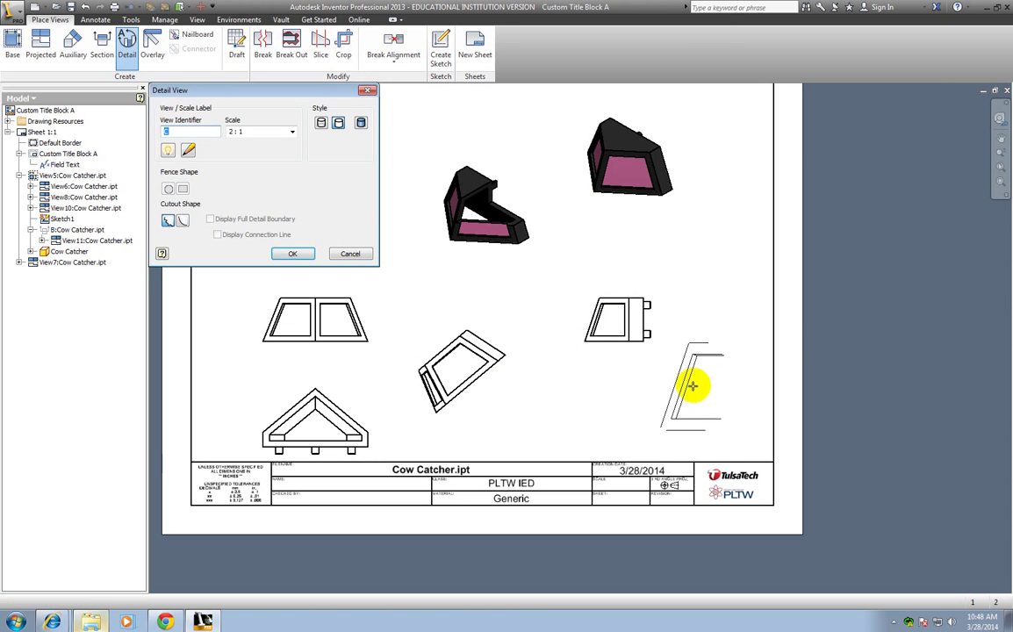
left_click(694, 386)
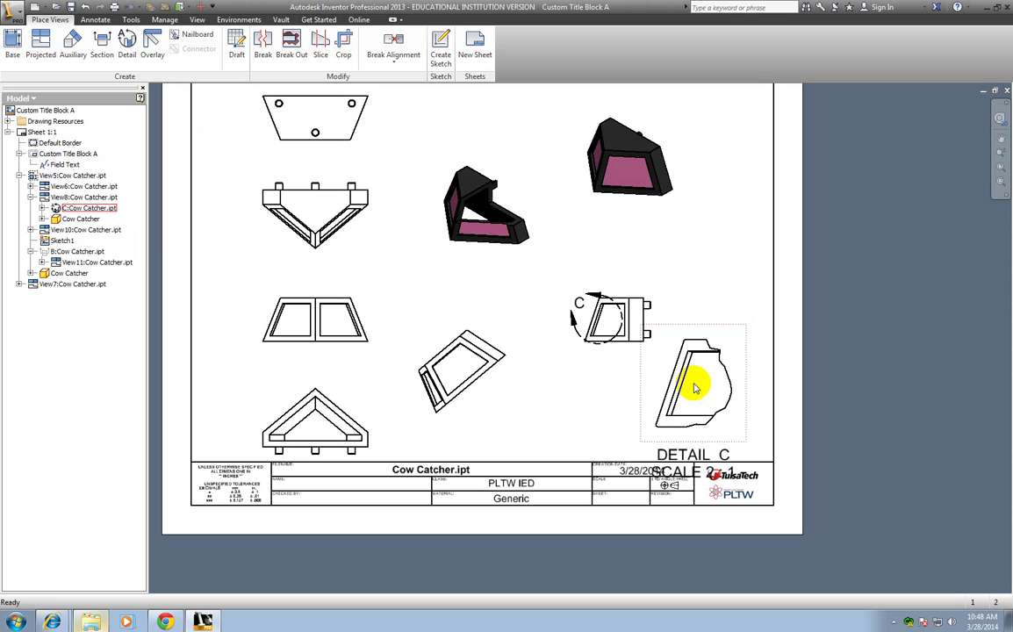
Move the fence's letter C to the left of the side view, and the Detail C scale label above and right of it.
left_click(579, 305)
mouse_move(579, 304)
left_mouse_down()
mouse_move(576, 328)
mouse_move(606, 338)
mouse_move(627, 332)
mouse_move(596, 323)
mouse_move(623, 333)
mouse_move(592, 339)
mouse_move(565, 309)
mouse_move(570, 325)
left_mouse_up()
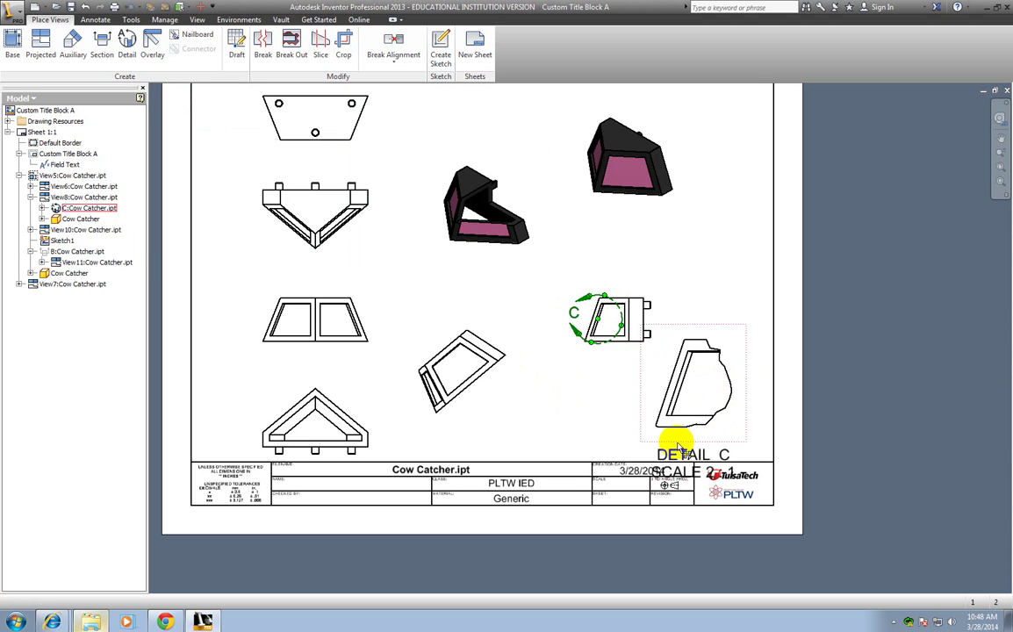
left_click_drag(674, 457, 707, 288)
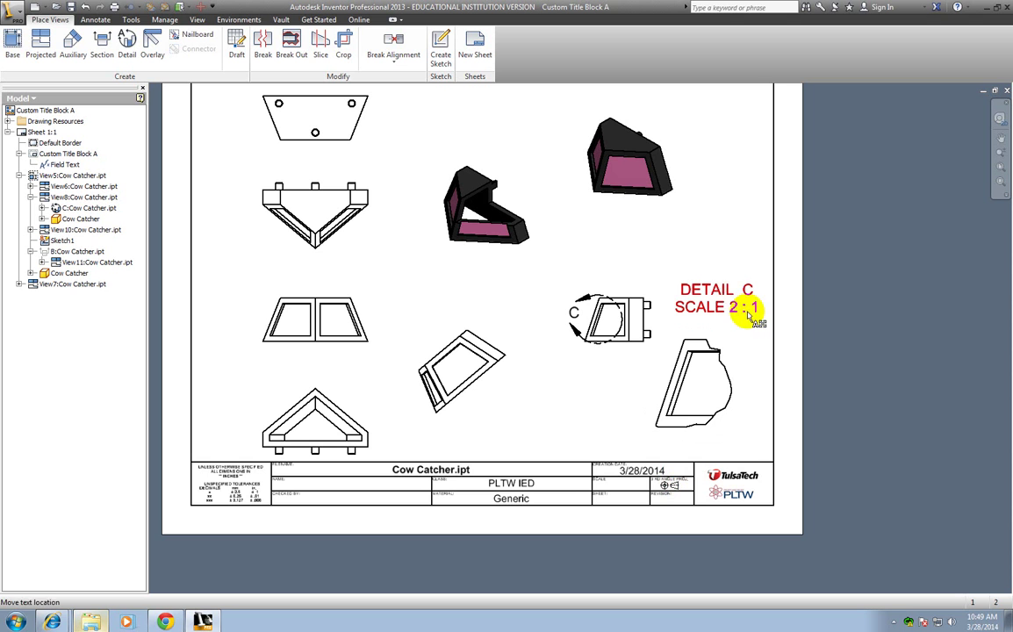
left_click_drag(713, 293, 731, 279)
double_click(735, 281)
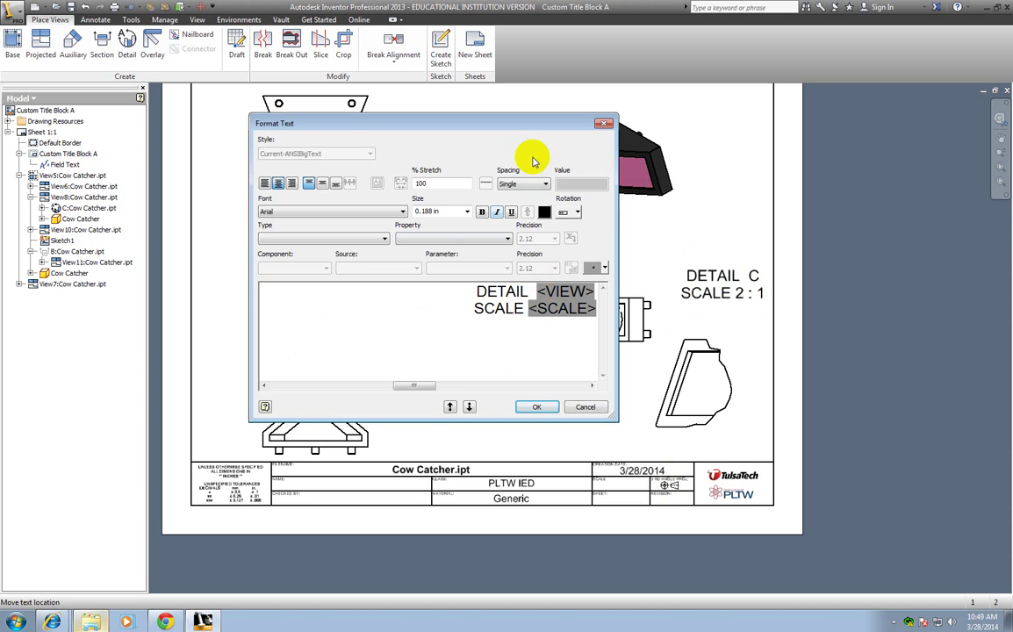
left_click(588, 406)
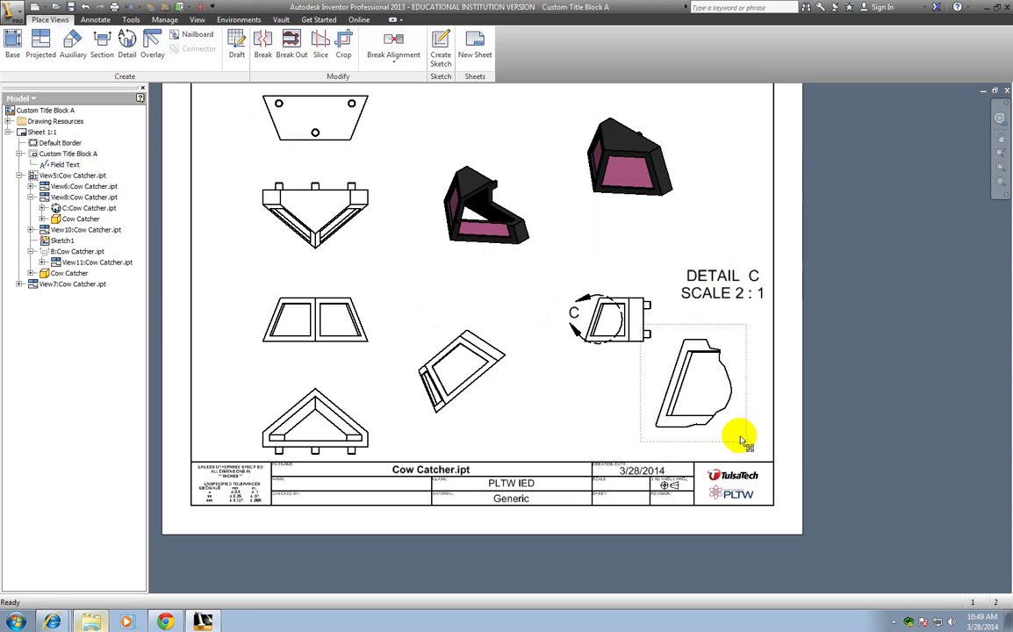
left_click_drag(709, 275, 702, 239)
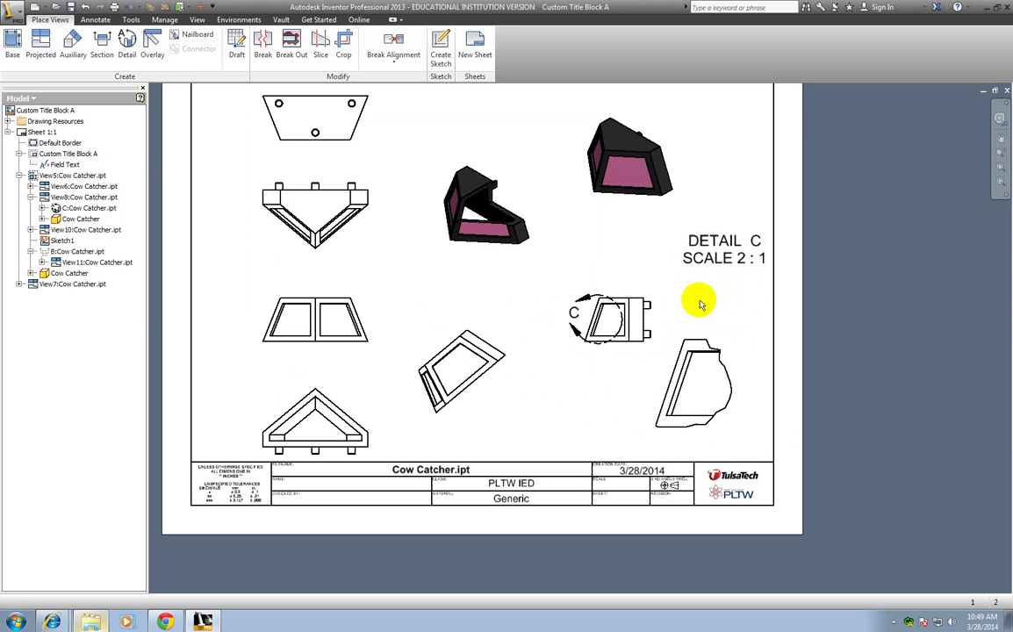
Dimension the gap between the two parallel slanted inner lines in Detail C, placed above the view, with two-decimal precision.
left_click(96, 20)
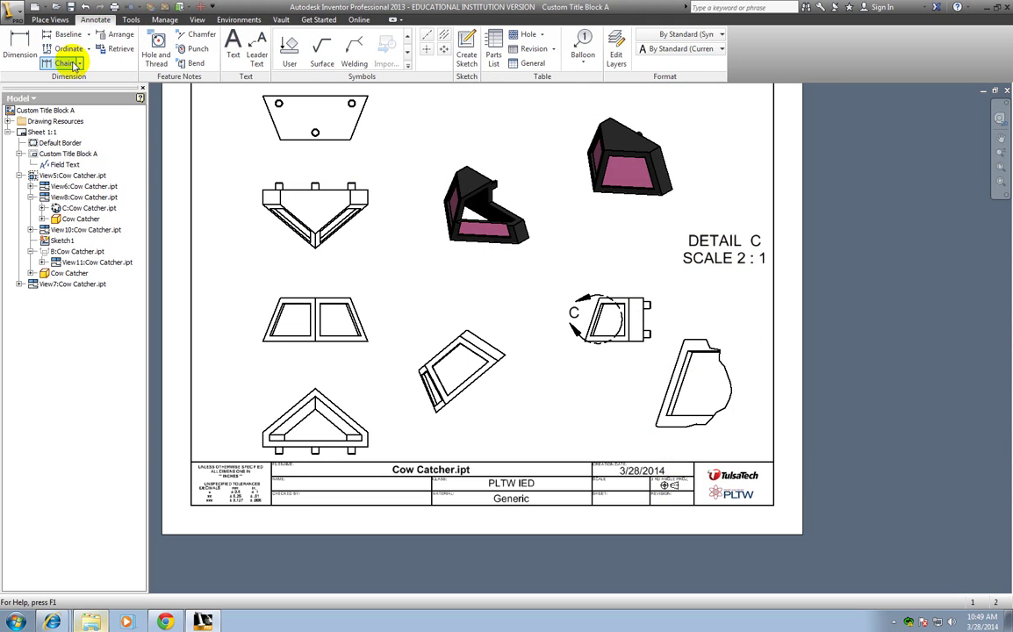
left_click(21, 51)
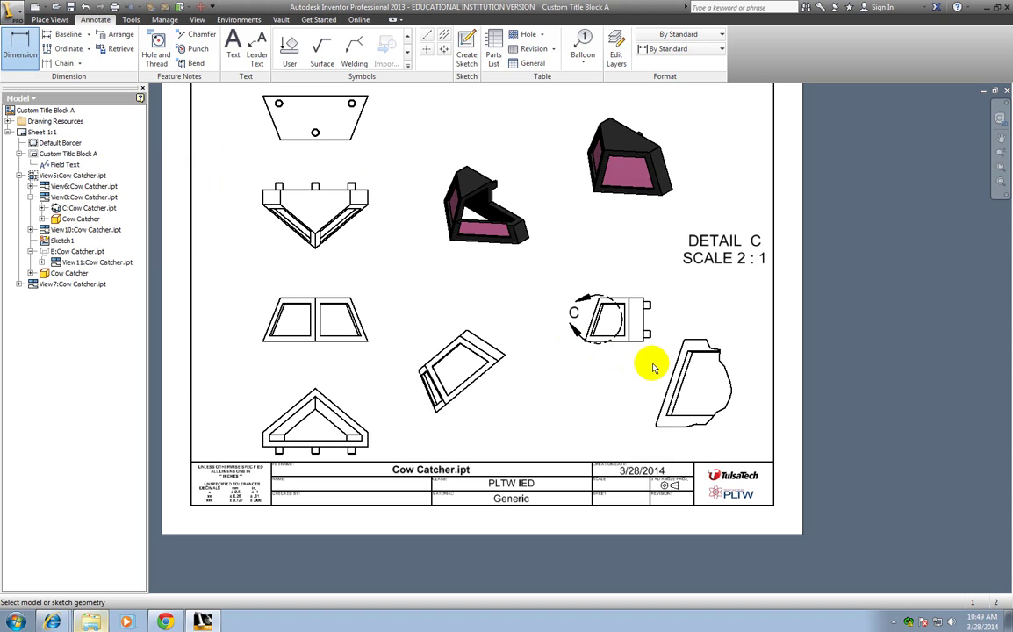
left_click(681, 377)
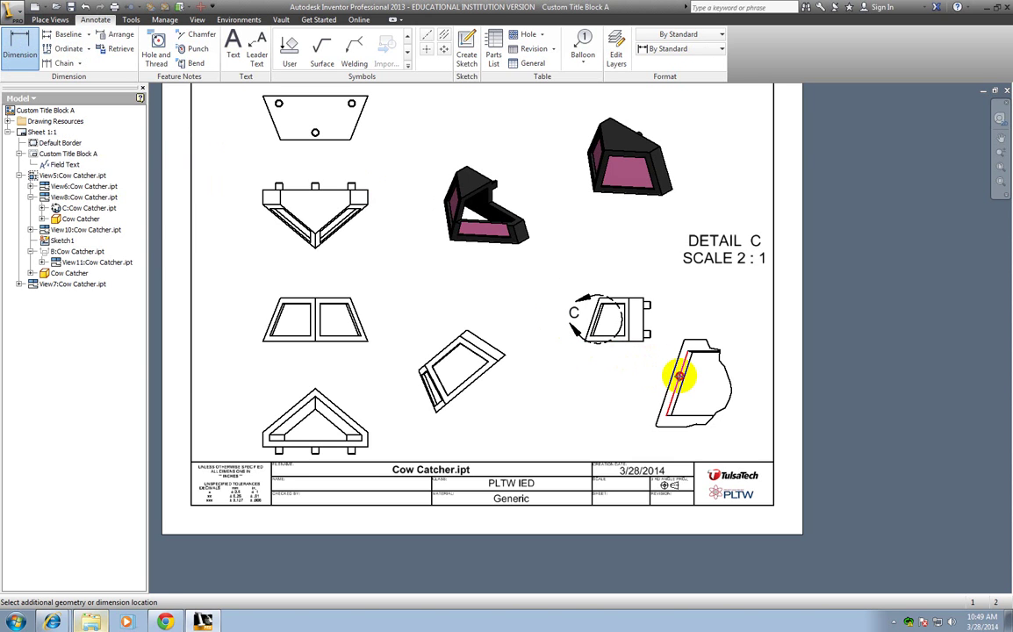
left_click(686, 377)
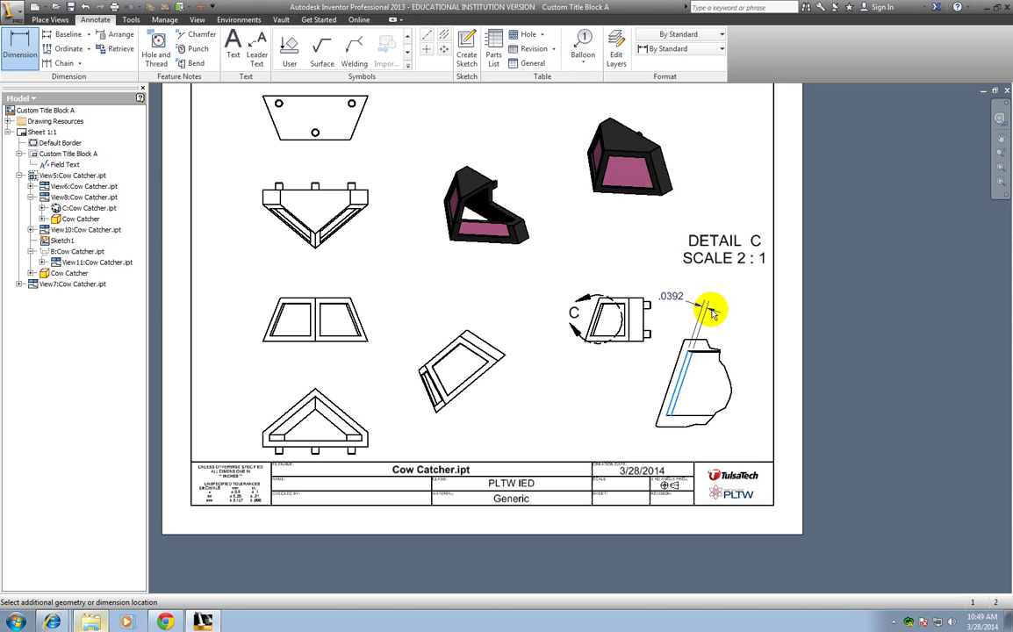
left_click(711, 309)
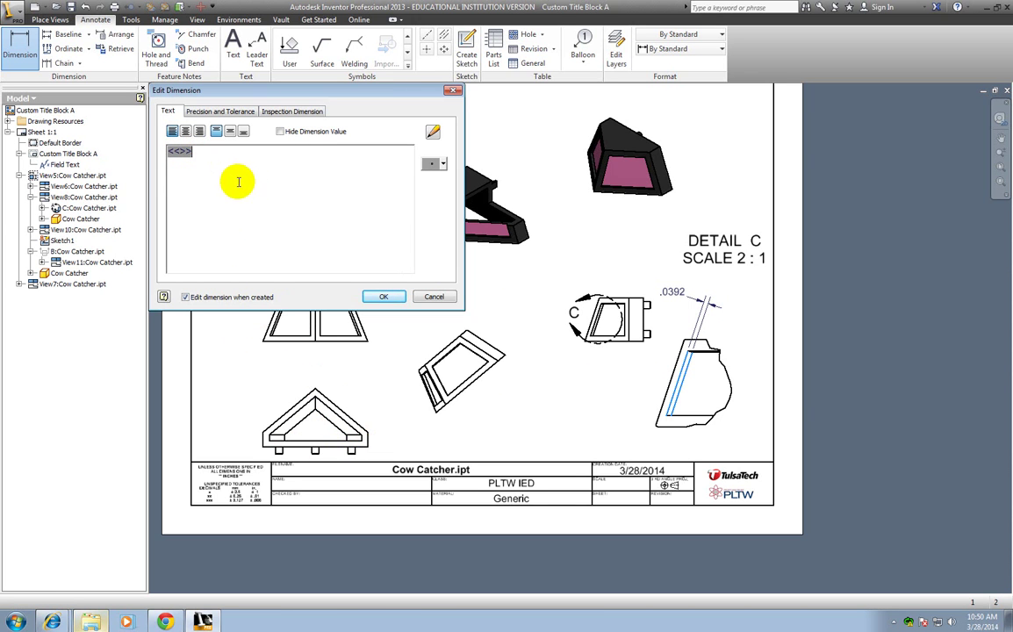
left_click(386, 298)
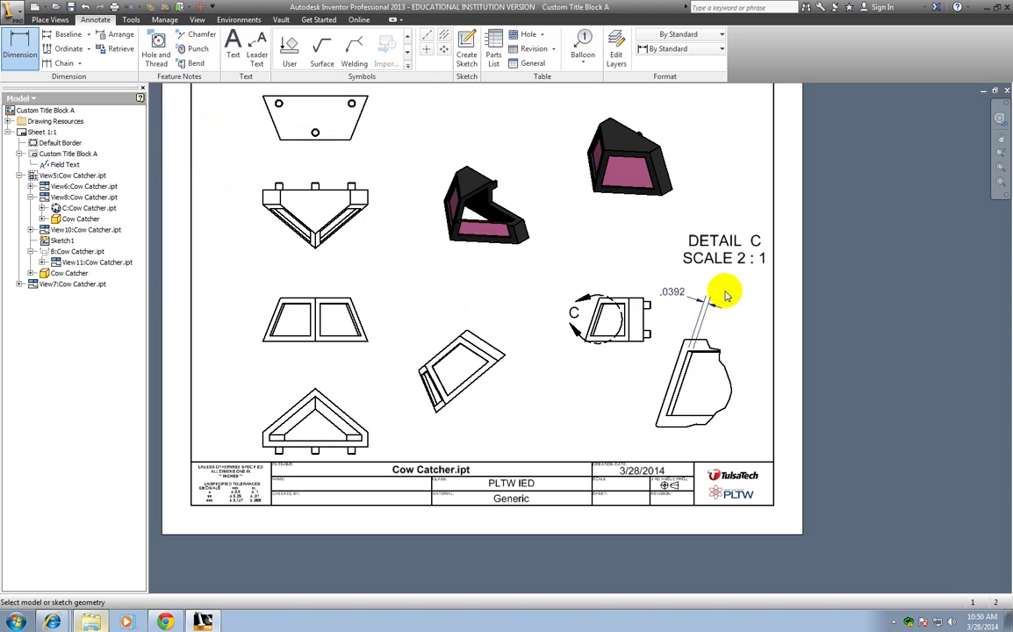
key("Escape")
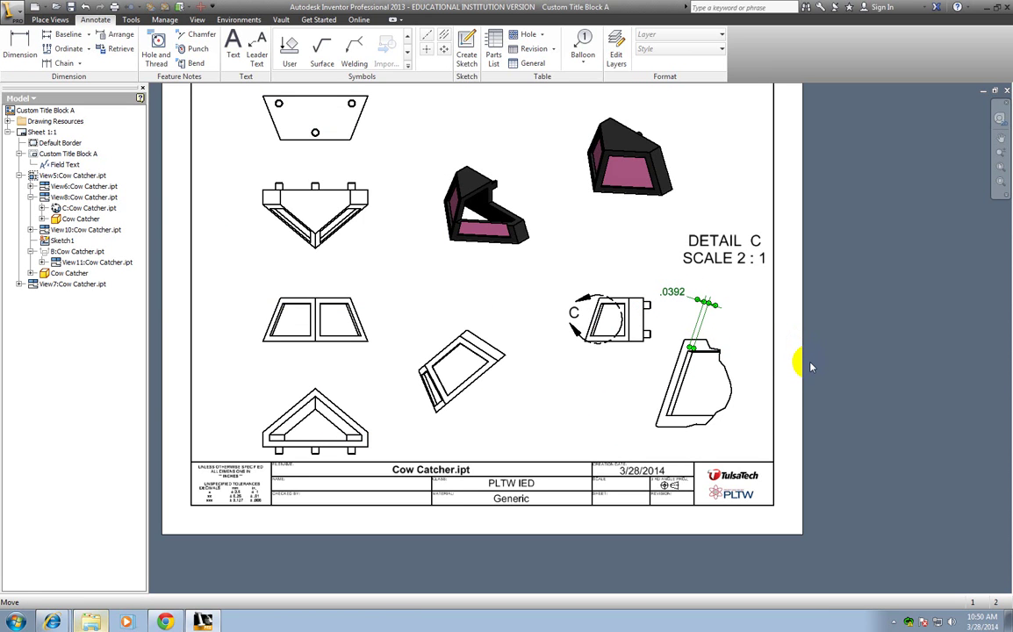
left_click(686, 305)
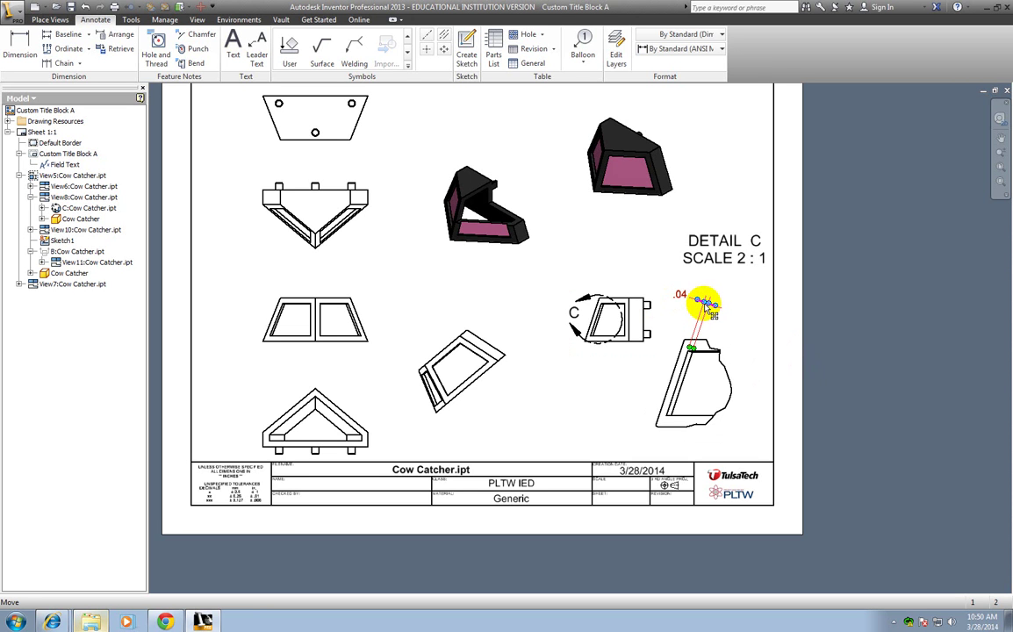
left_click_drag(707, 307, 683, 298)
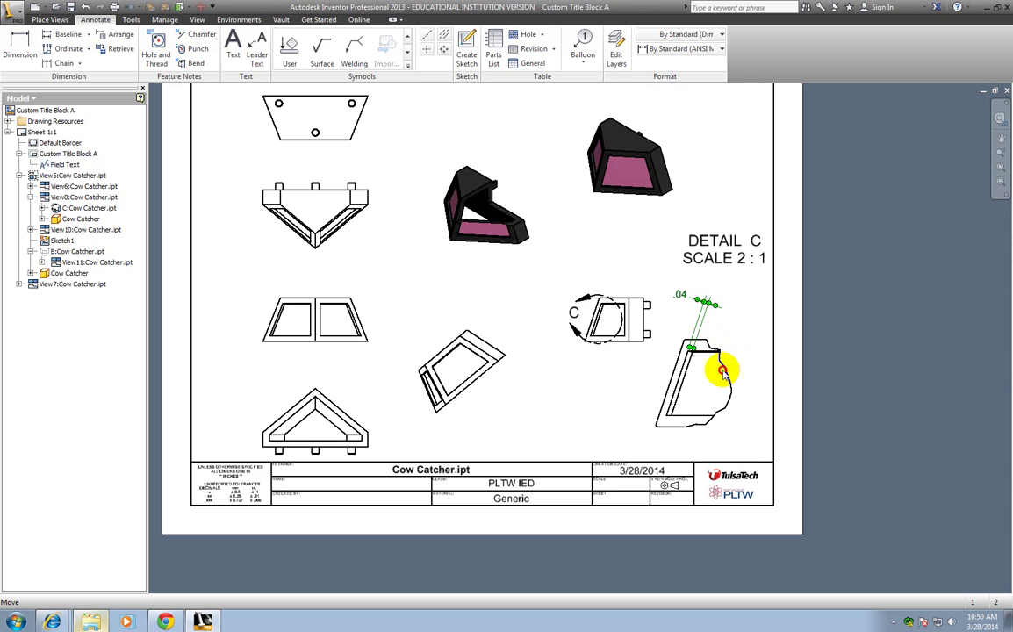
Append .05 after the measured value in the text of the Detail C gap dimension.
double_click(728, 370)
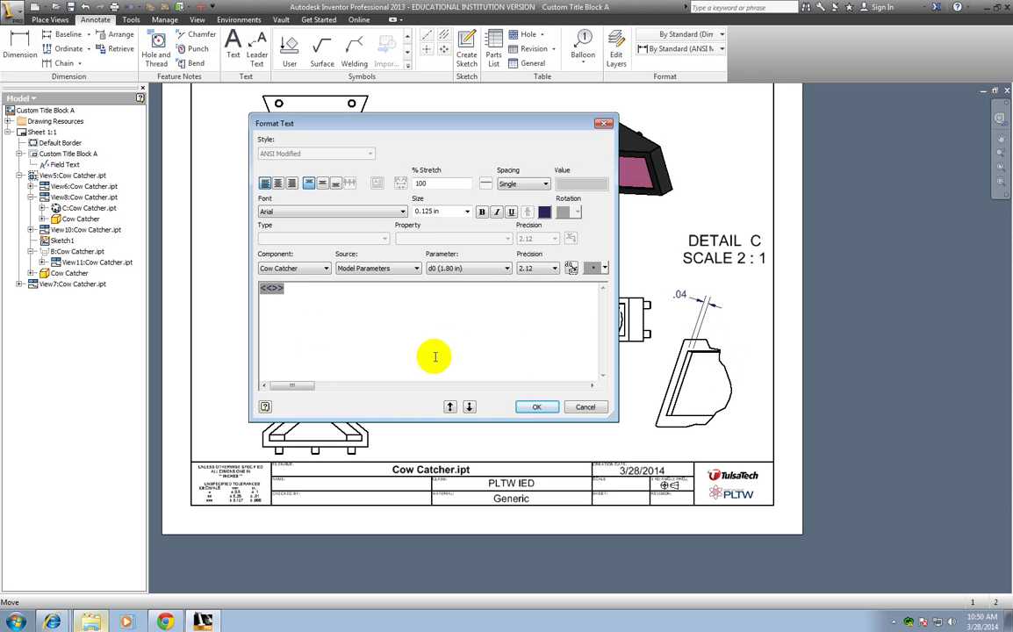
left_click(606, 125)
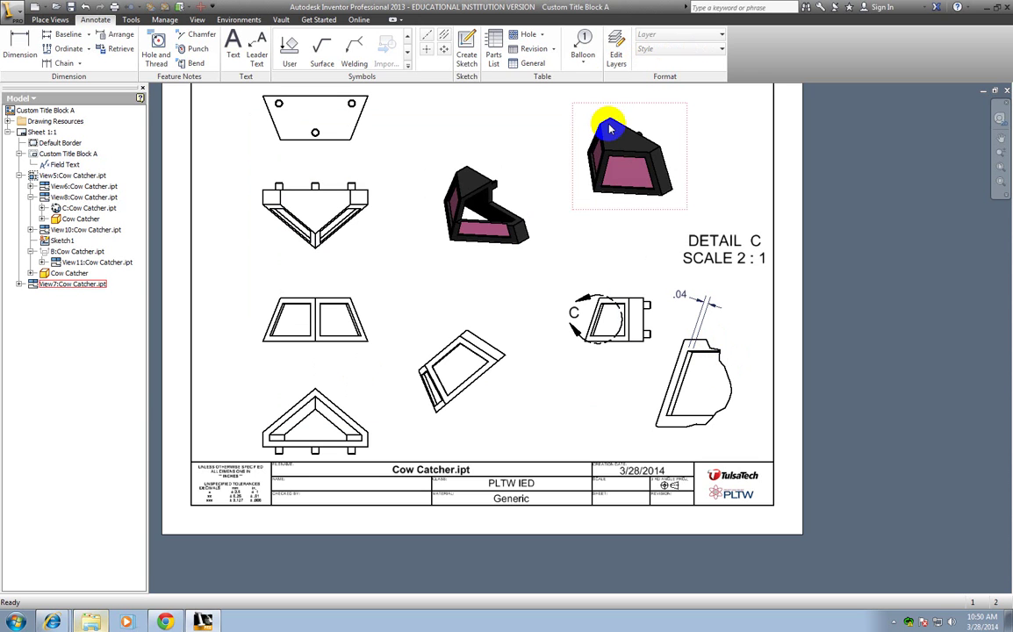
left_click(691, 307)
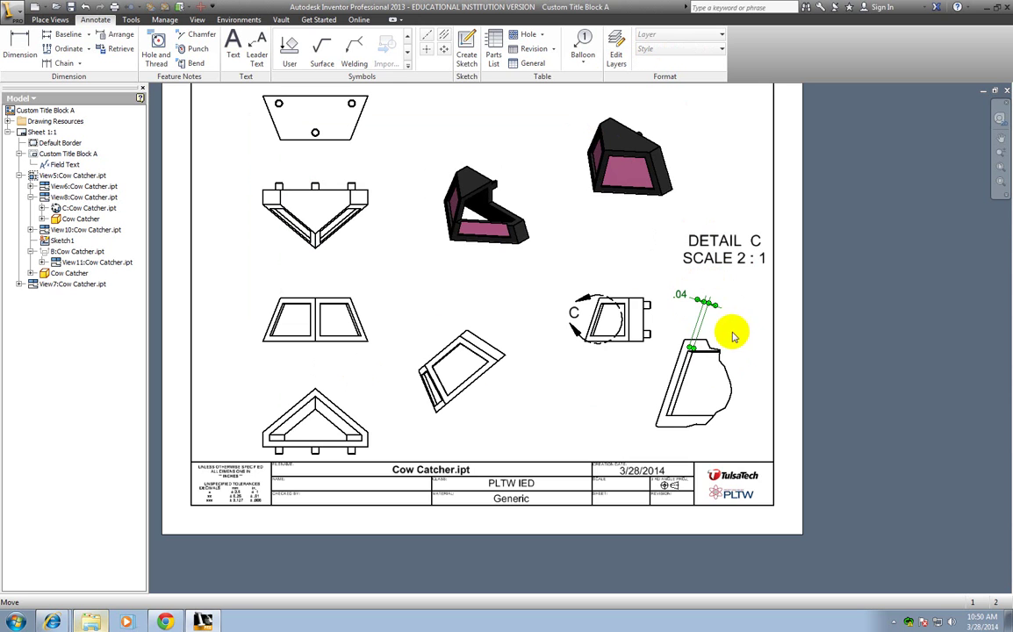
double_click(717, 373)
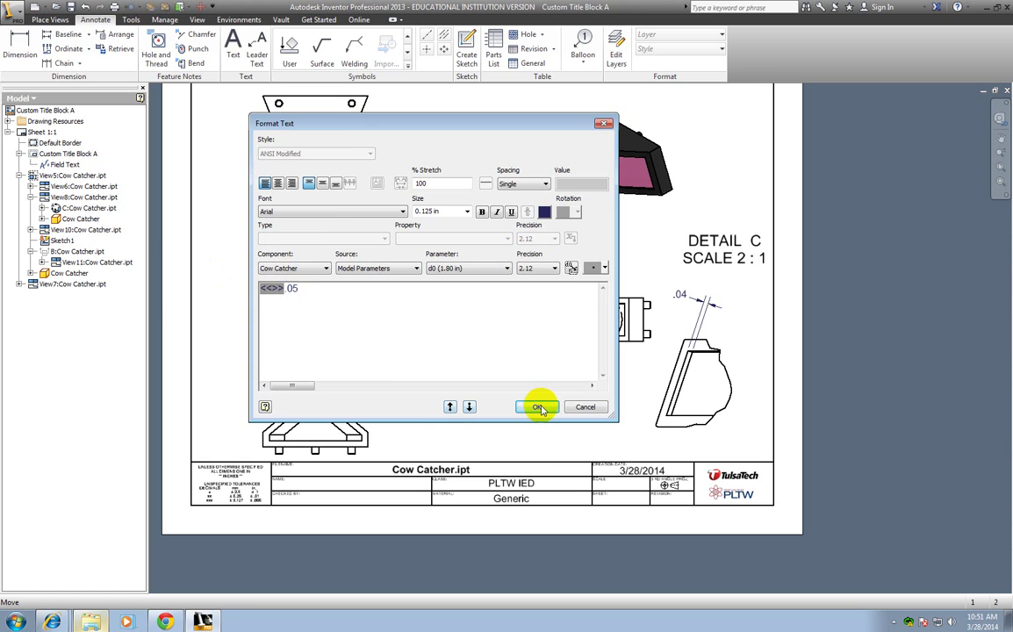
left_click(535, 407)
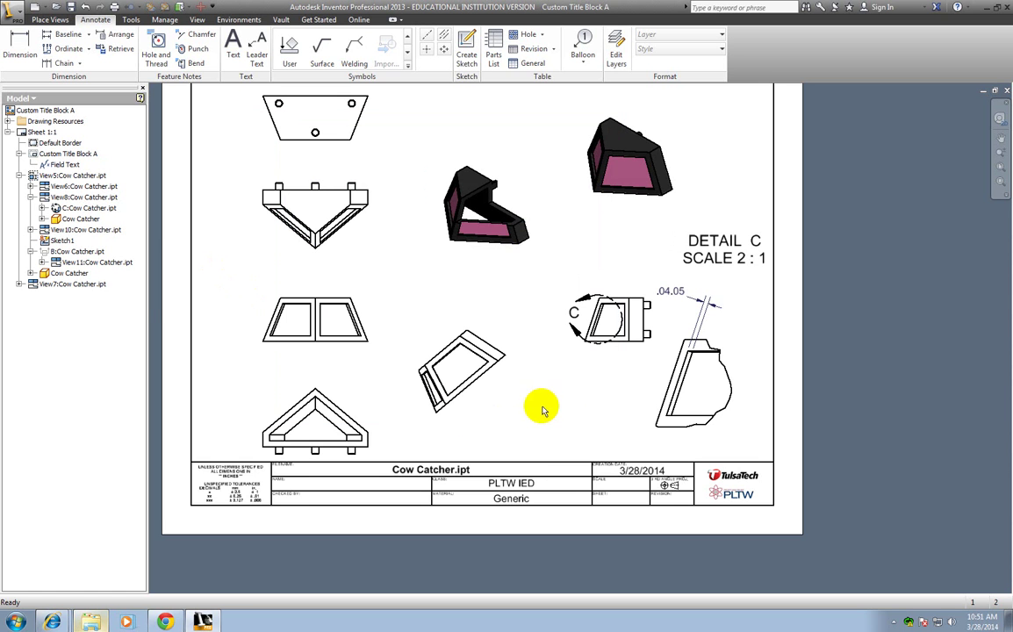
double_click(673, 291)
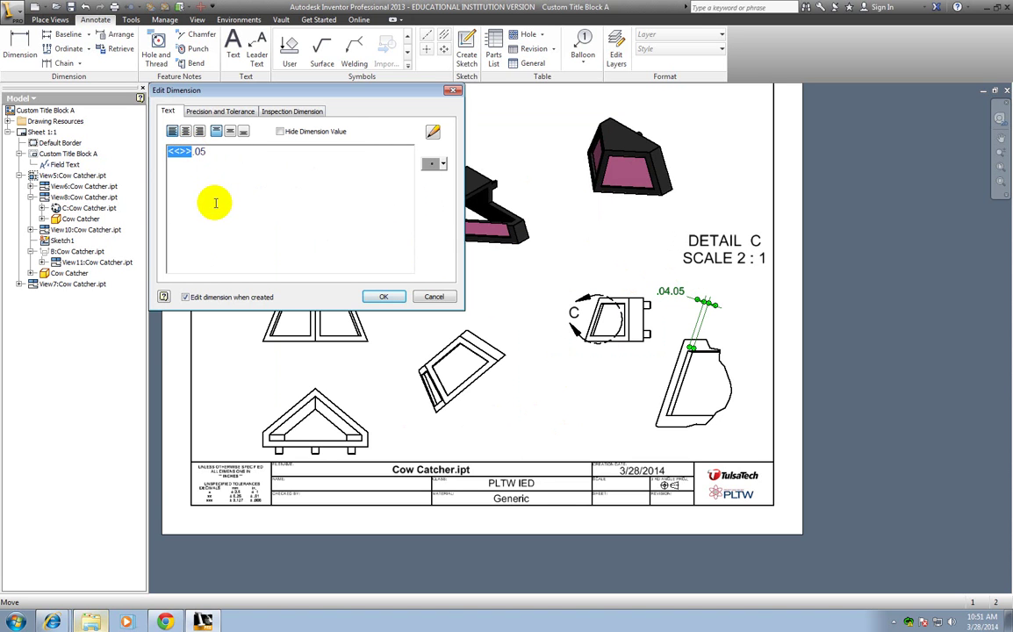
left_click(193, 153)
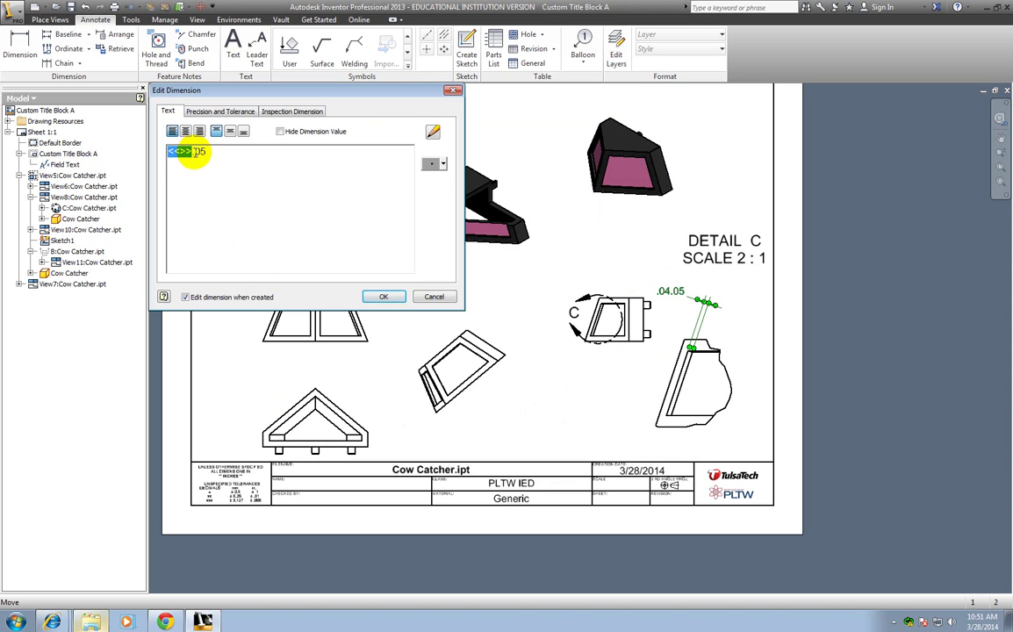
left_click(437, 295)
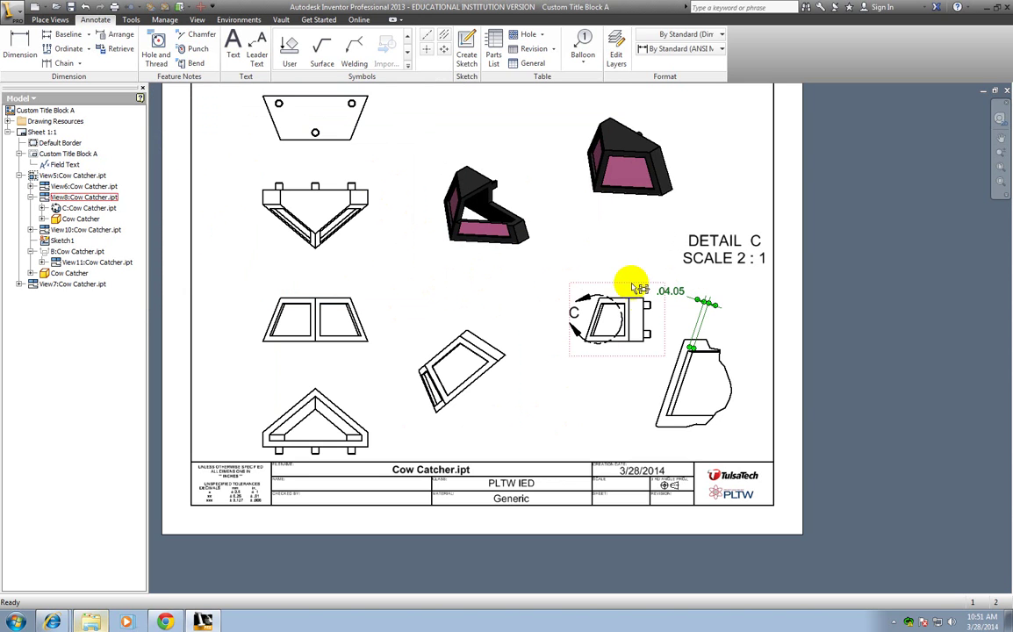
scroll(615, 263, "down", 3)
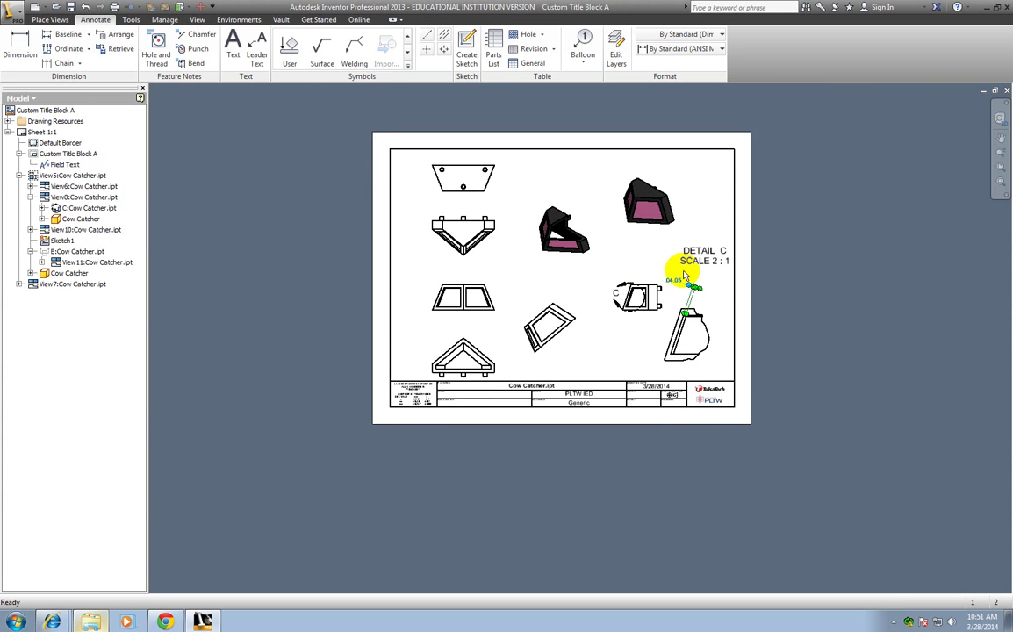
scroll(618, 268, "up", 4)
scroll(686, 274, "down", 2)
scroll(711, 299, "up", 3)
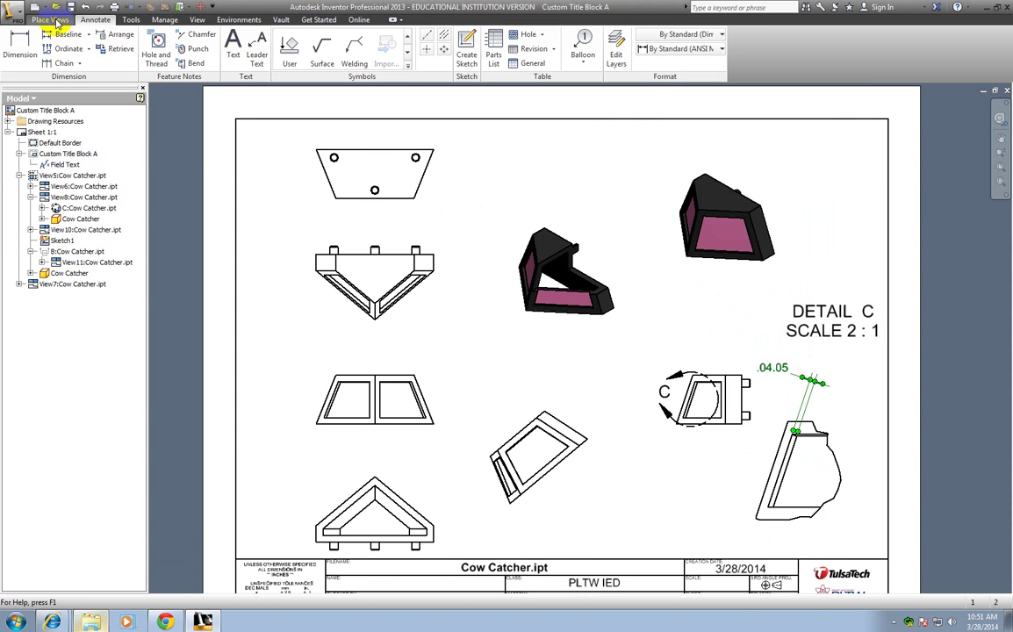
left_click(53, 20)
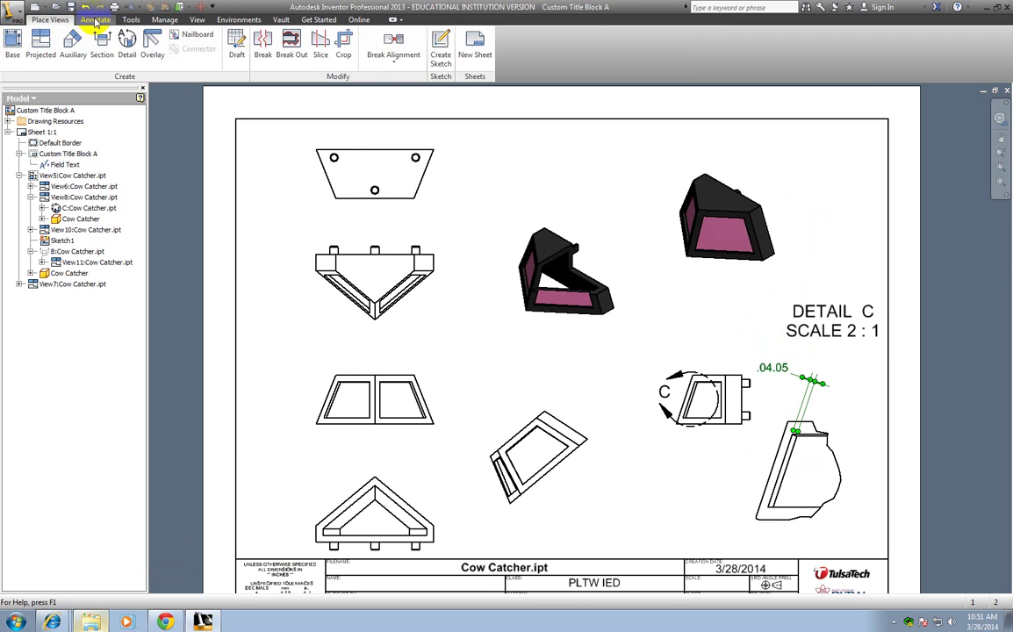
left_click(95, 20)
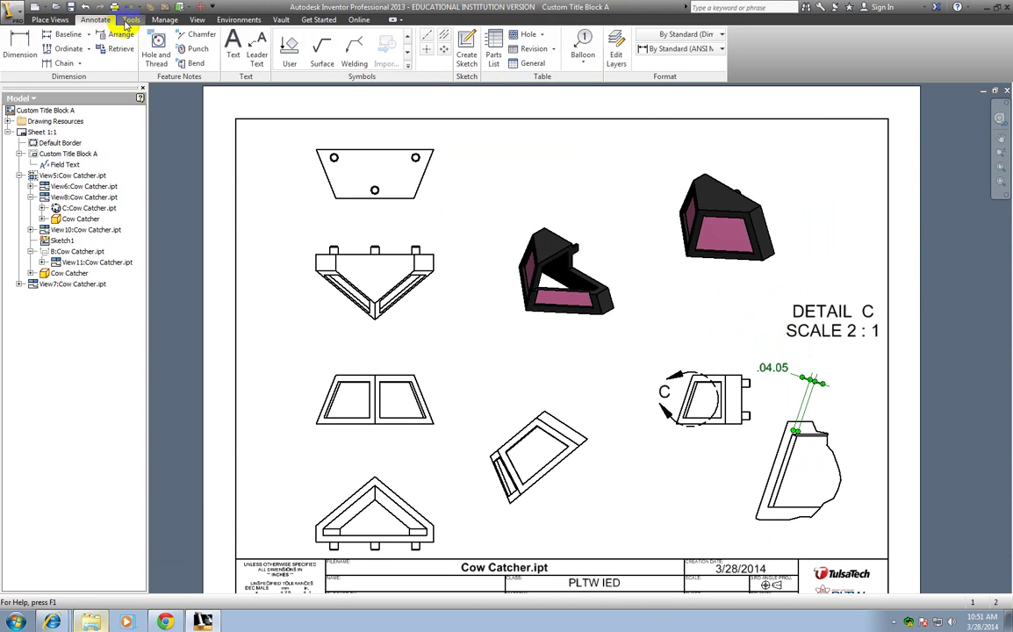
left_click(129, 21)
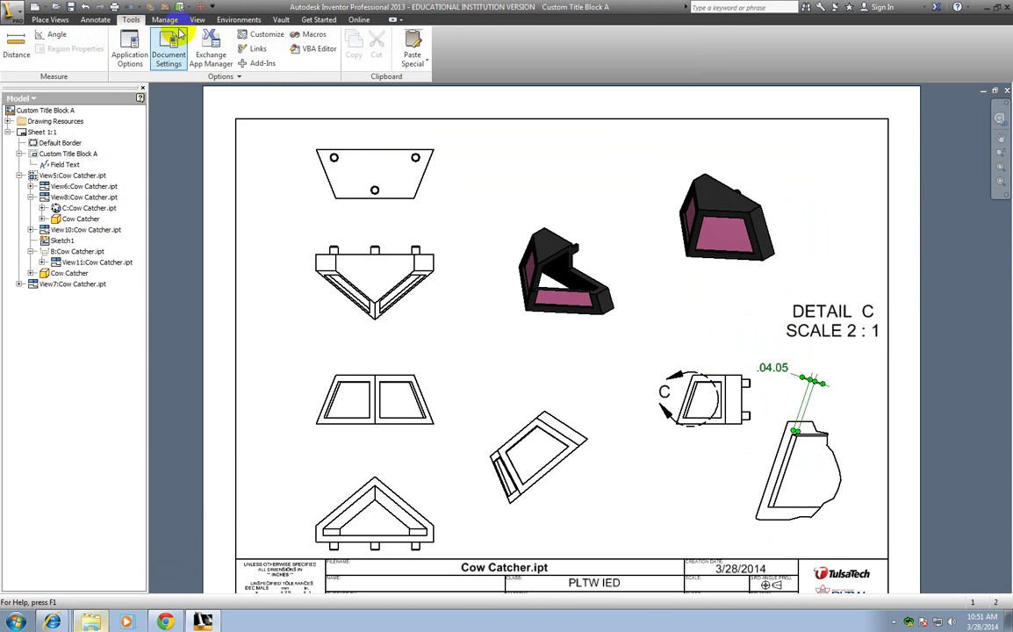
left_click(164, 20)
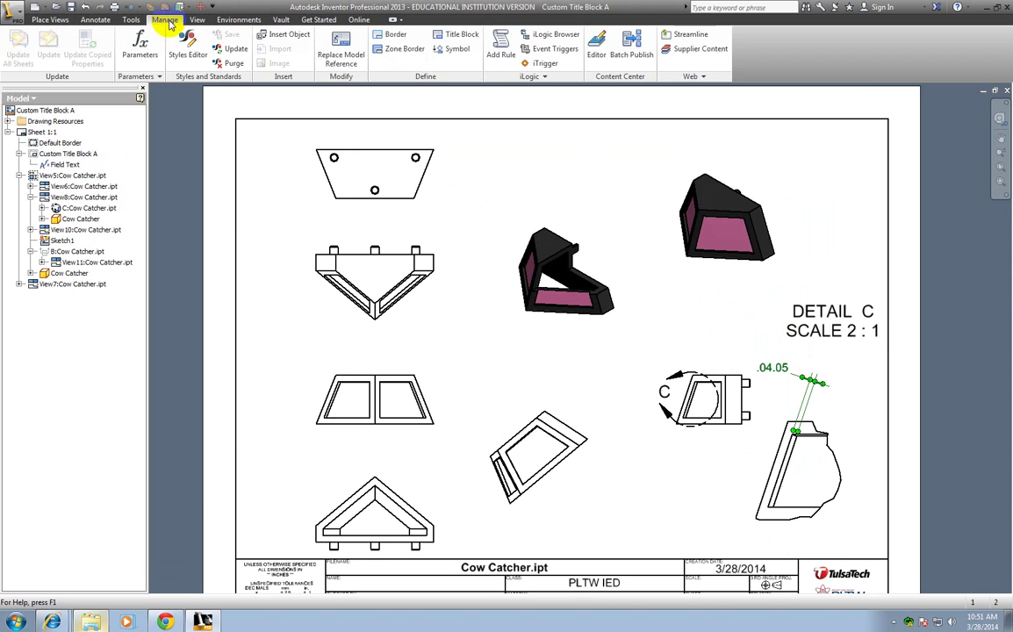
left_click(198, 20)
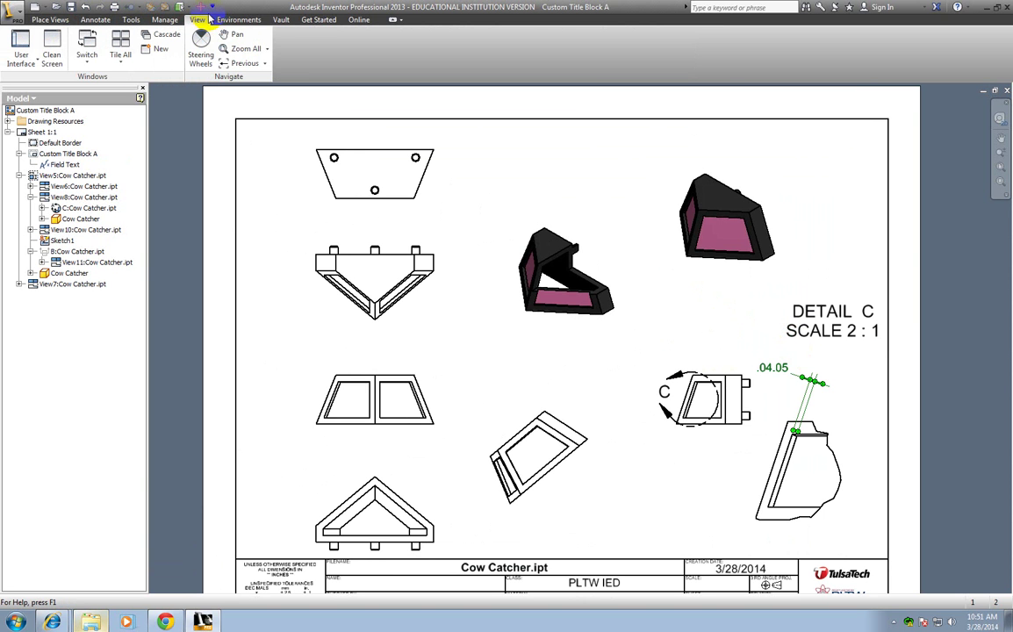
left_click(50, 20)
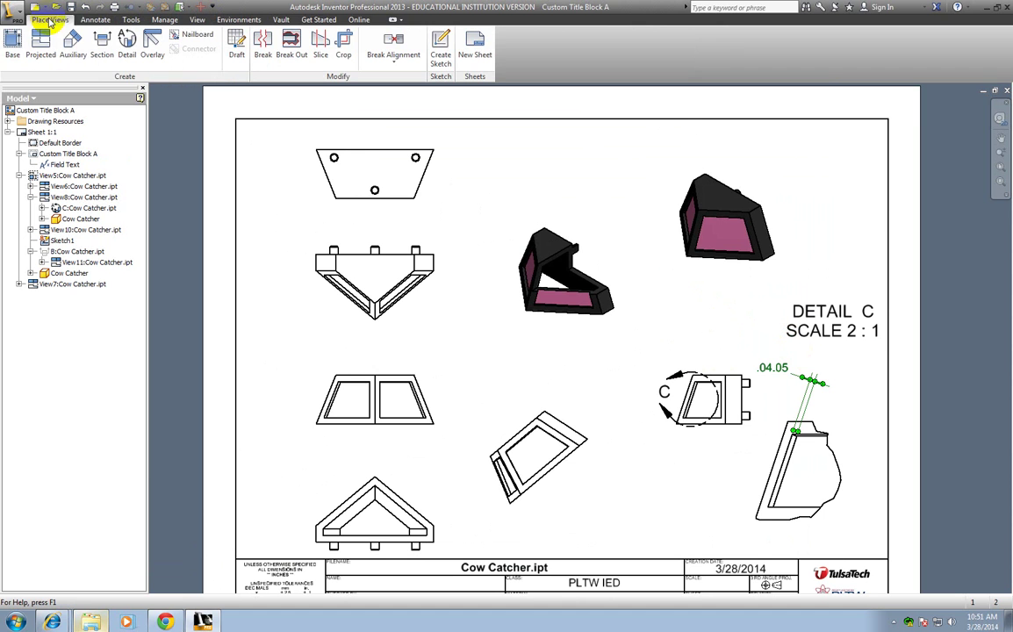